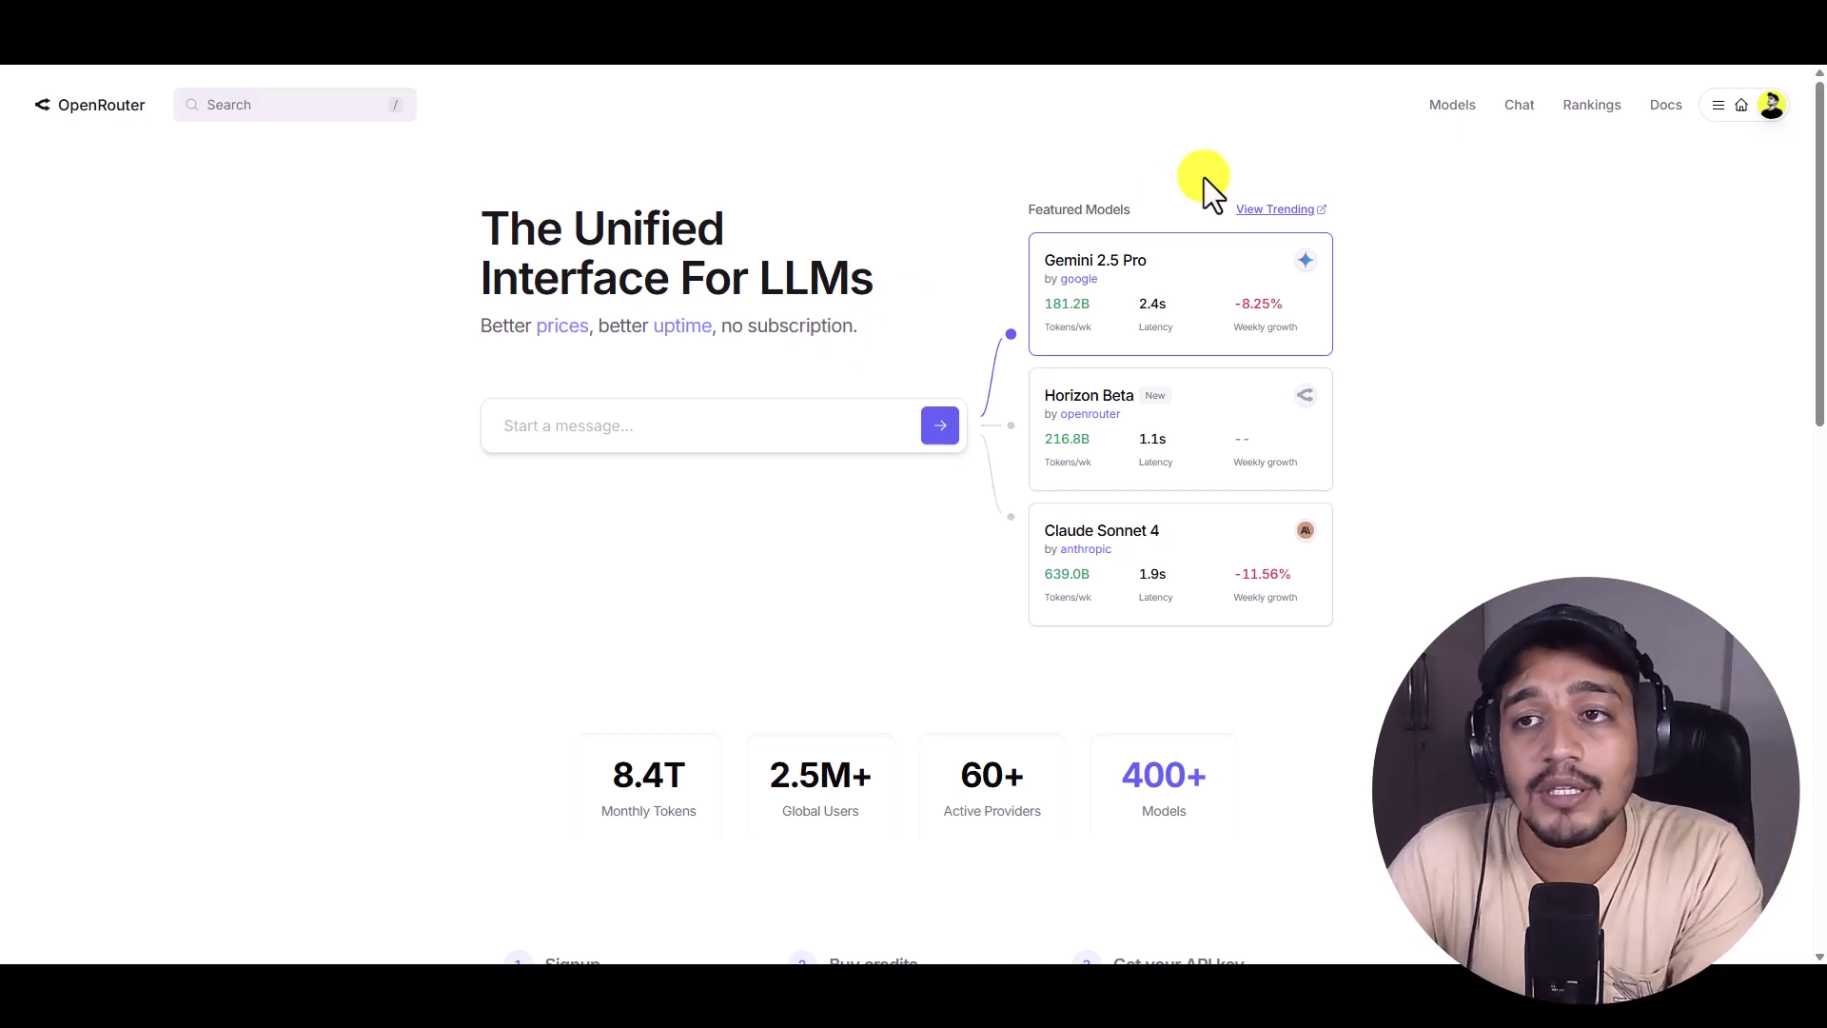
Open the Models list and highlight its total count of 480 models
left_click(1453, 104)
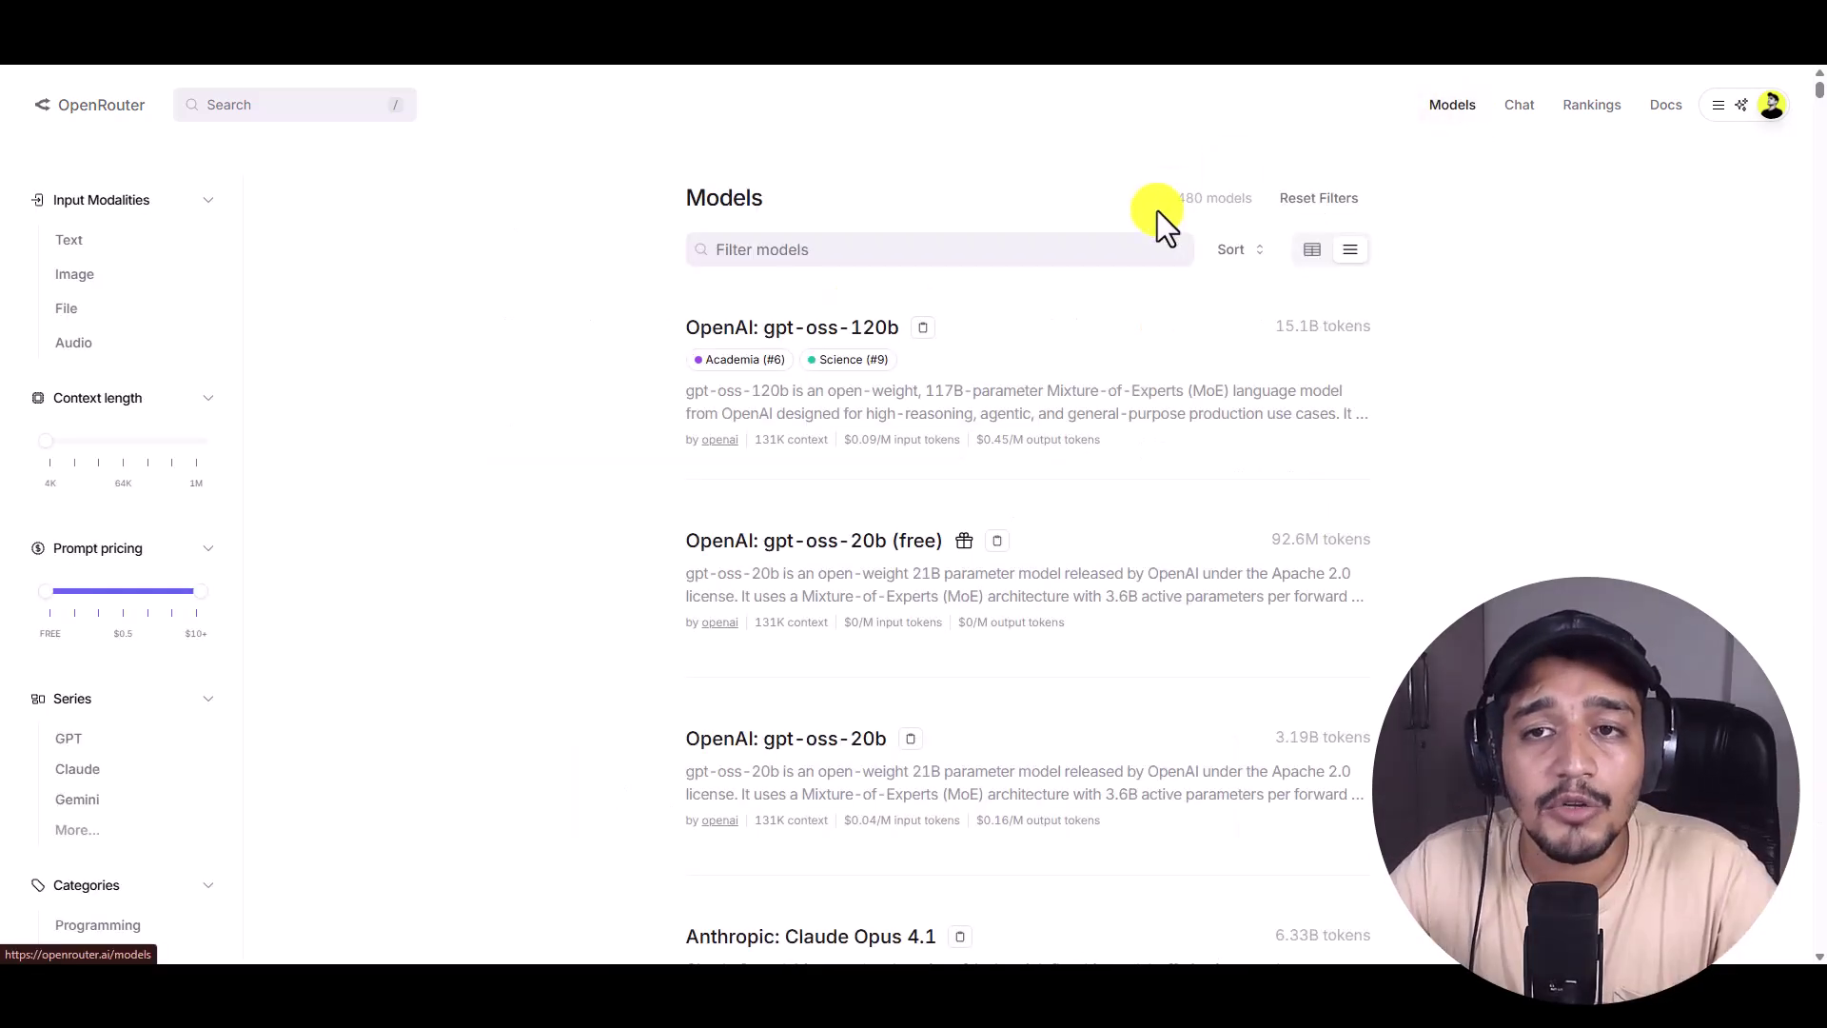
left_click_drag(1176, 197, 1254, 204)
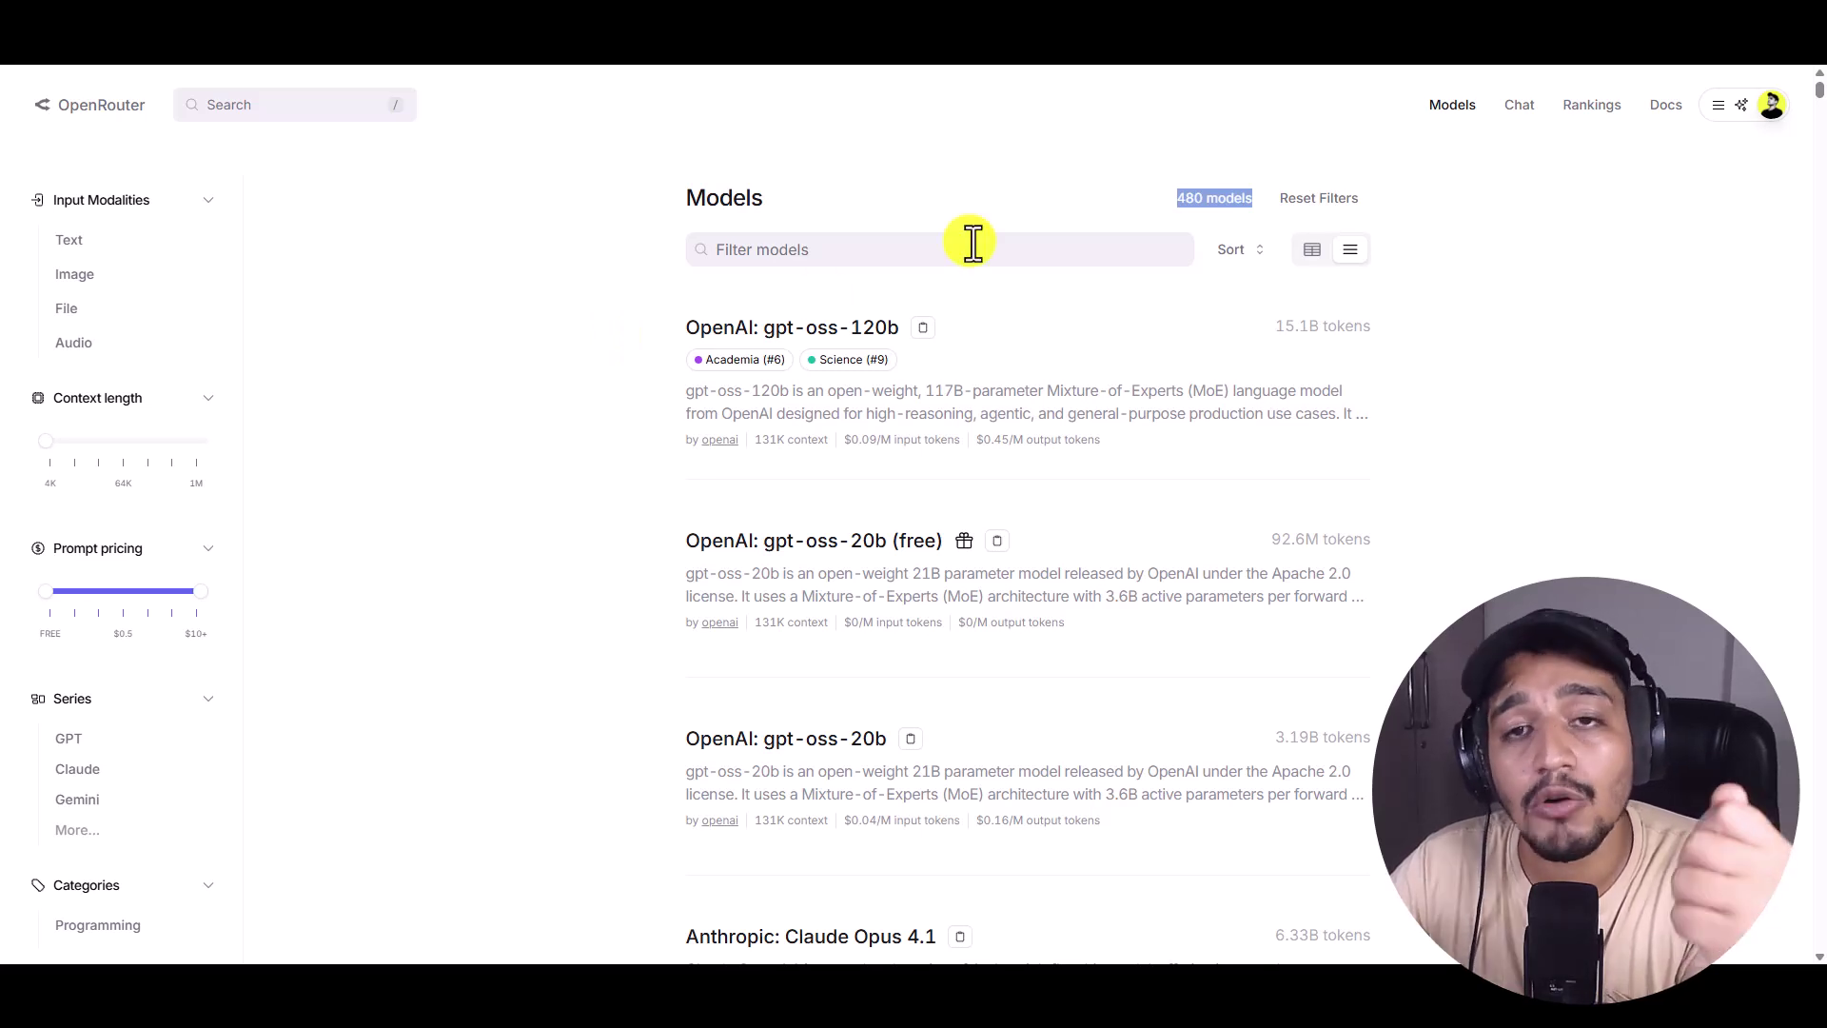
left_click(1156, 195)
left_click_drag(1186, 198, 1216, 198)
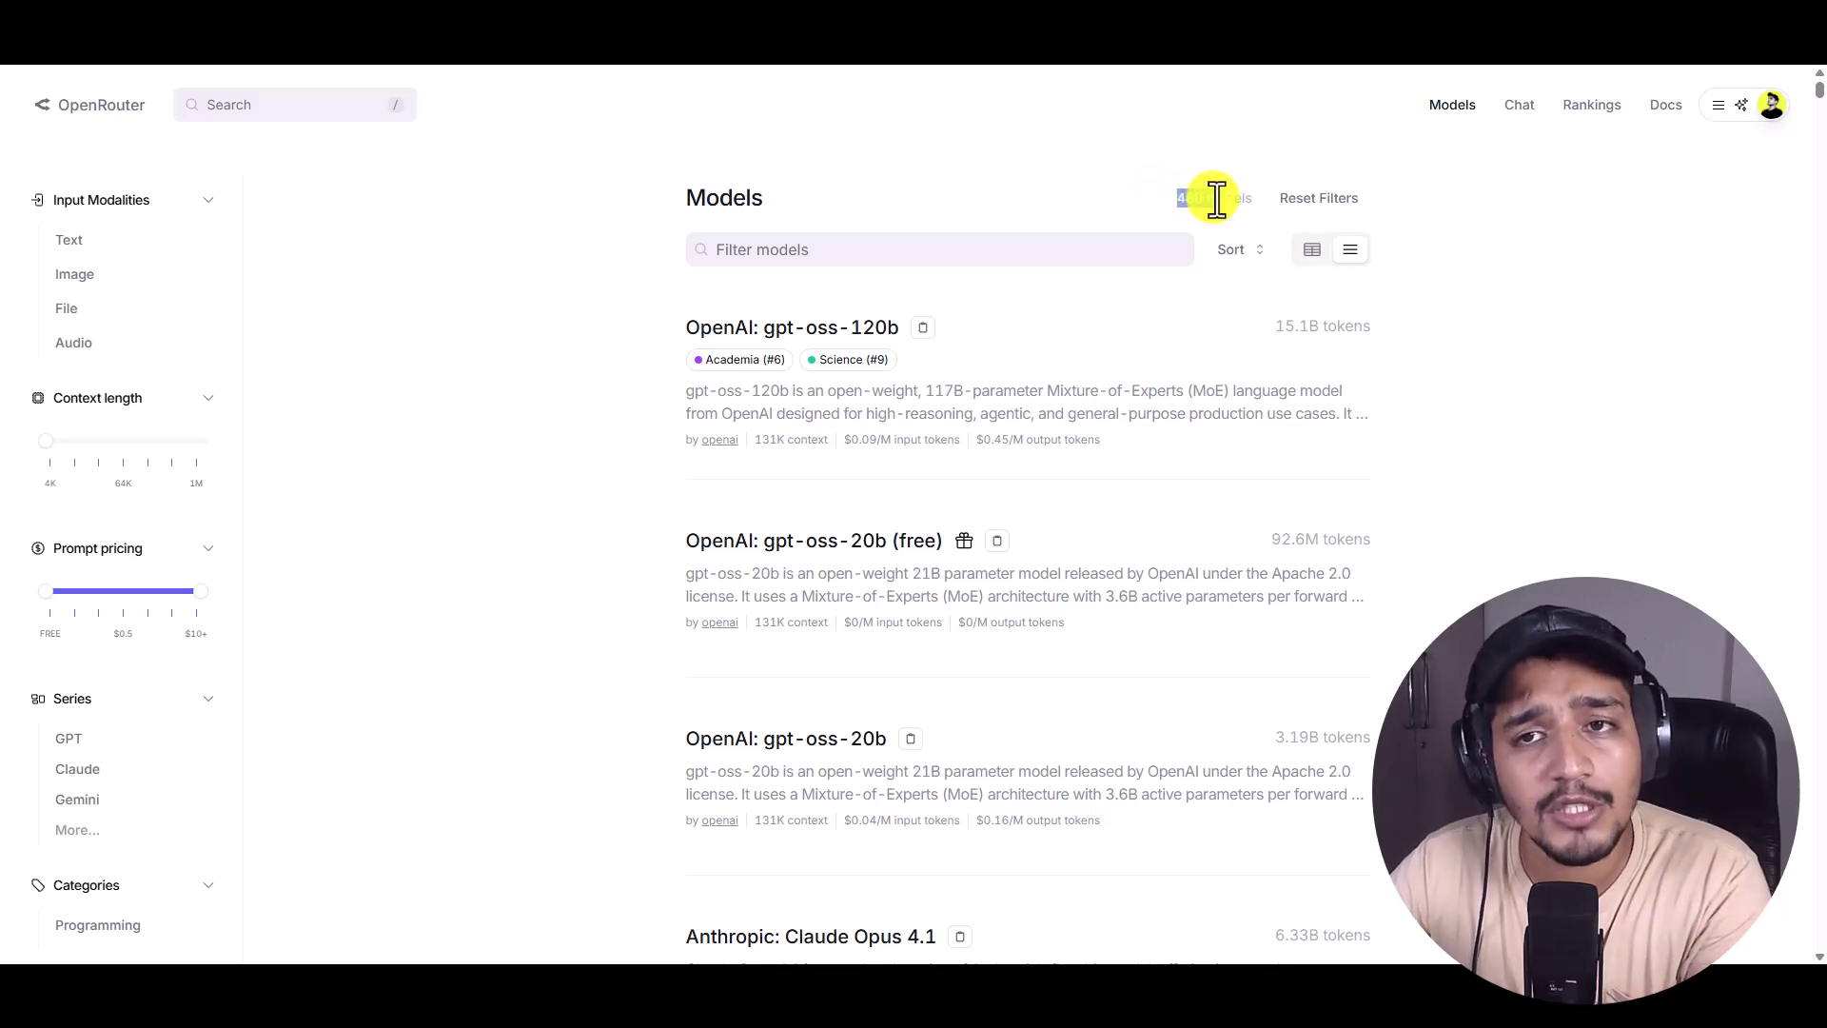
left_click_drag(1216, 198, 1233, 198)
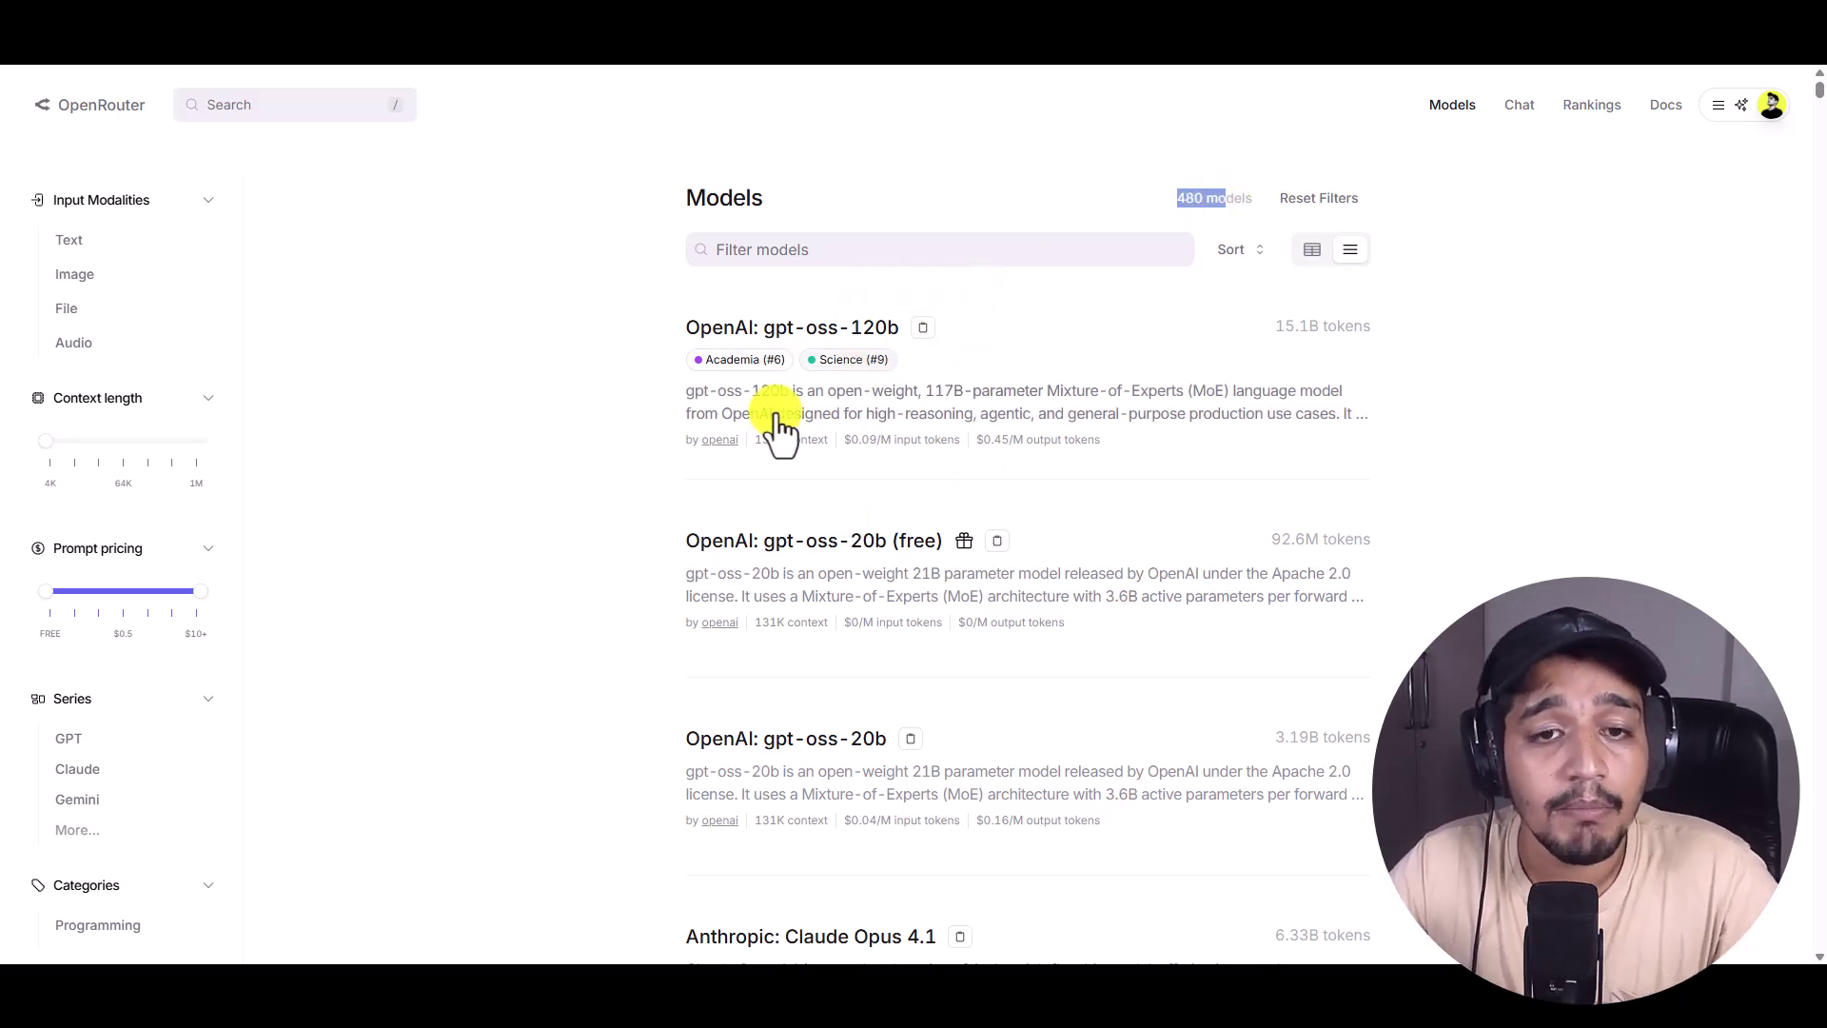
Scroll through the model list, which begins with OpenAI: gpt-oss-120b
scroll(615, 424, "down", 2)
scroll(615, 425, "down", 5)
scroll(615, 424, "down", 5)
scroll(614, 424, "down", 5)
scroll(615, 425, "down", 5)
scroll(615, 424, "down", 5)
scroll(615, 425, "up", 15)
scroll(615, 424, "up", 5)
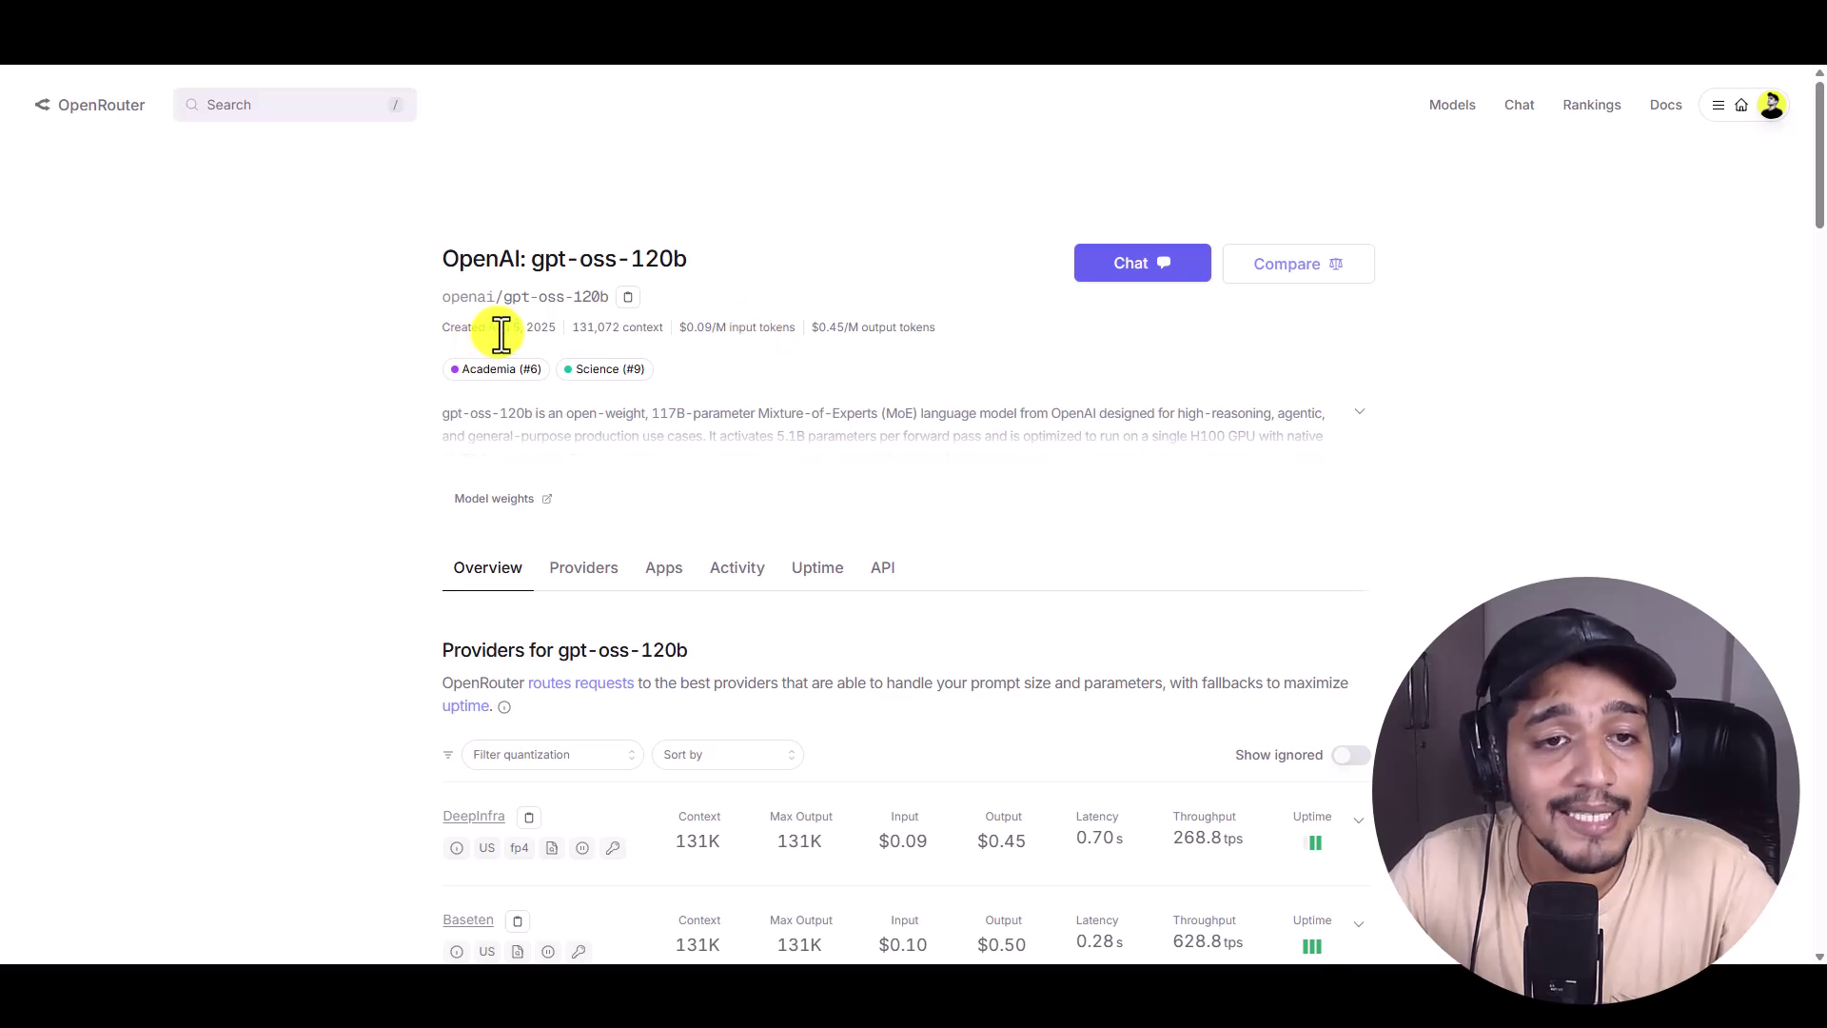
Review gpt-oss-120b's input and output token prices and expand its full description
left_click_drag(580, 333, 951, 319)
left_click(940, 430)
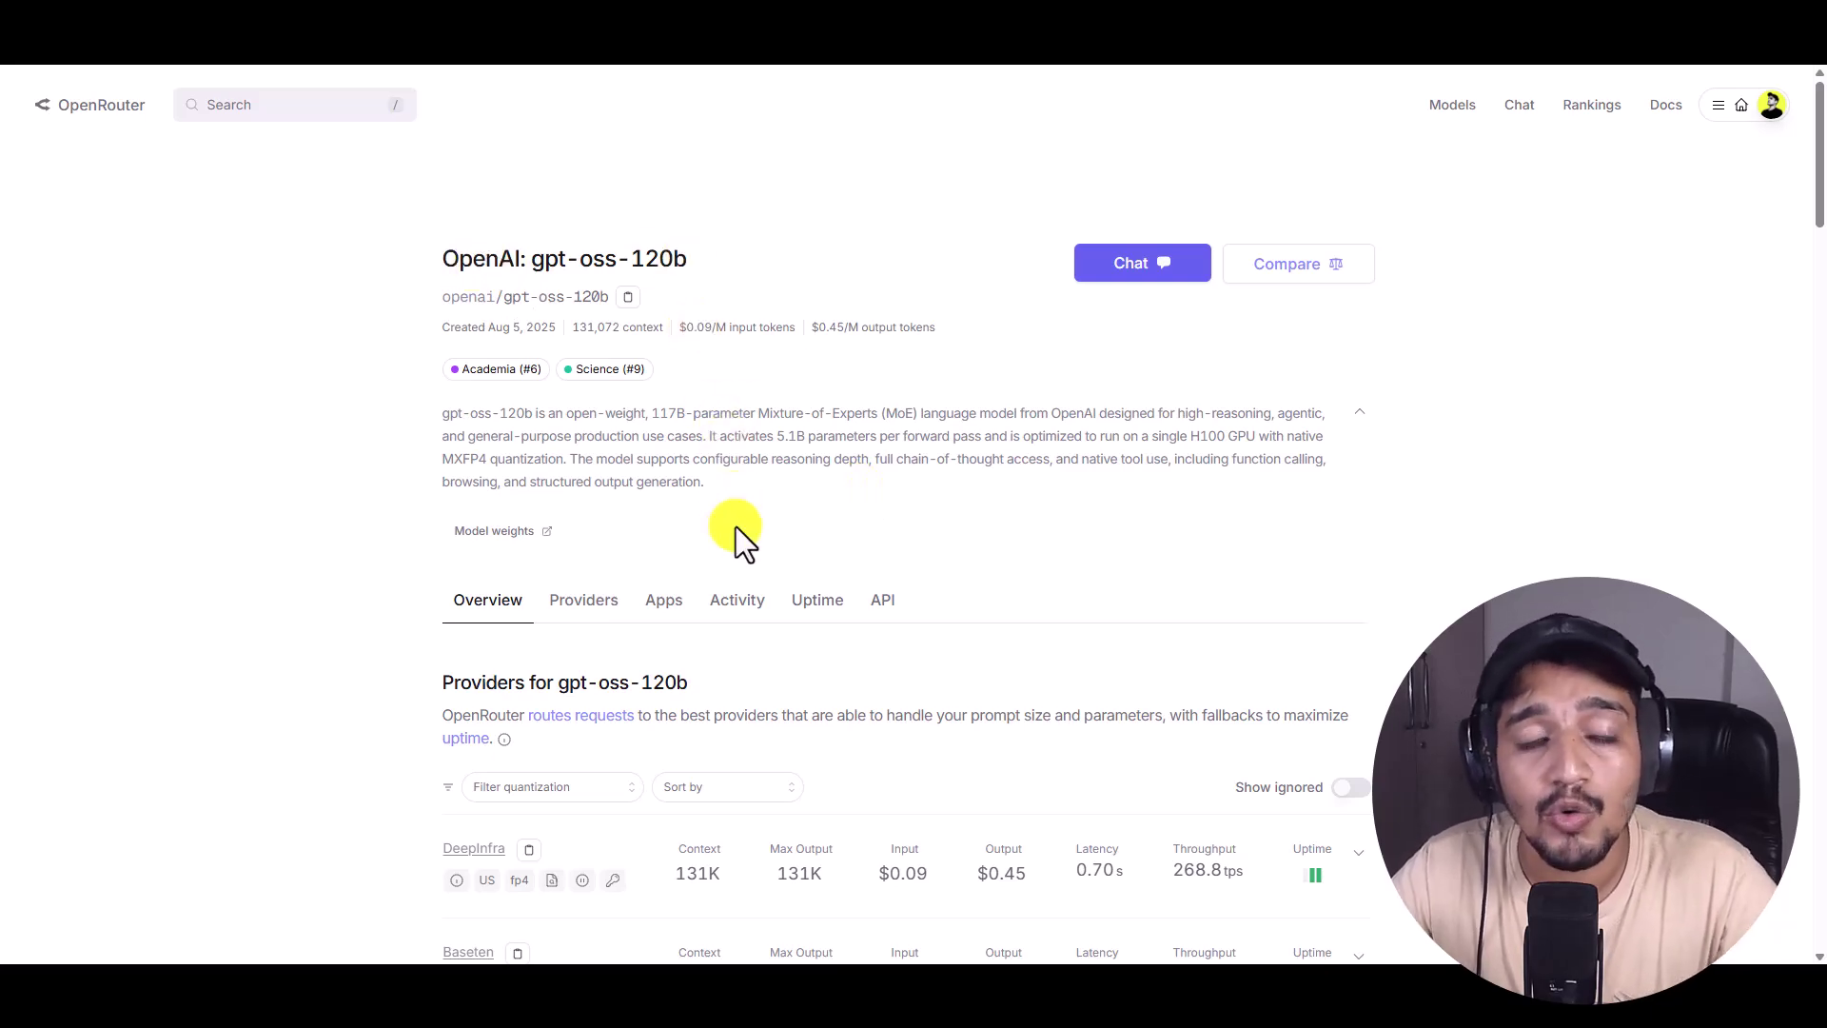
scroll(723, 526, "down", 3)
scroll(590, 528, "down", 1)
scroll(533, 504, "down", 1)
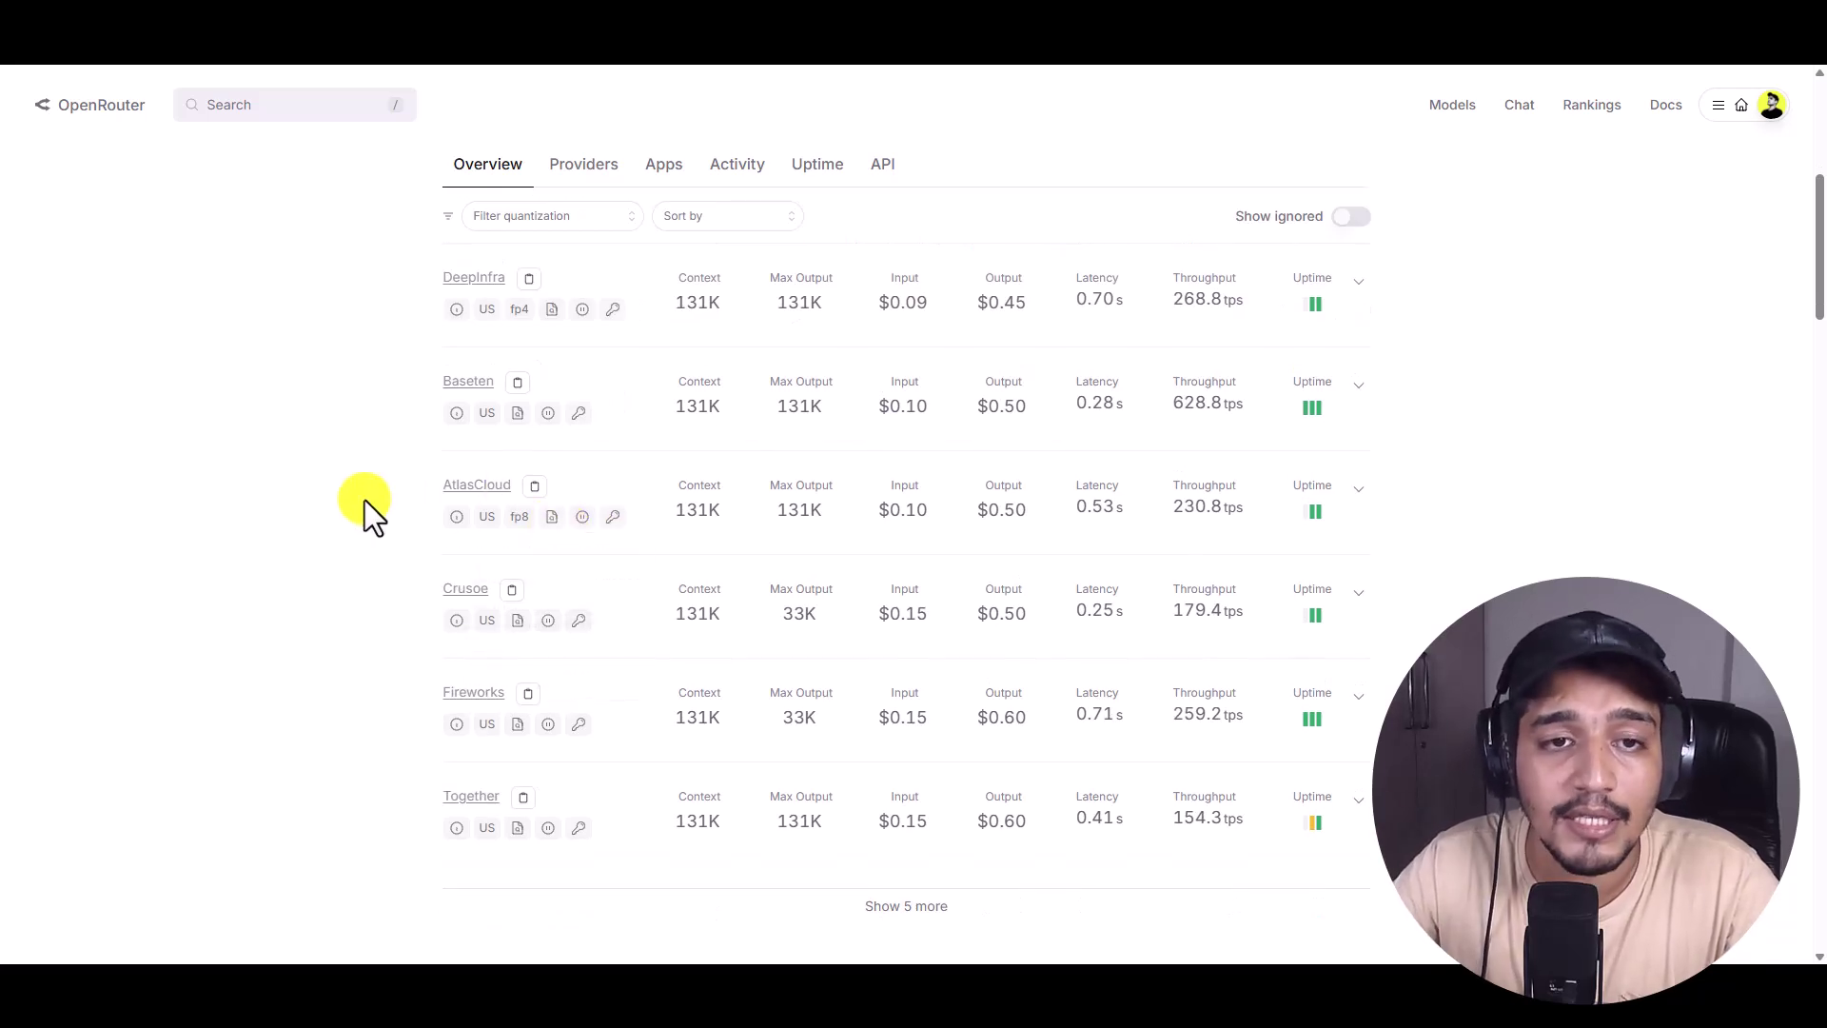
scroll(364, 500, "up", 3)
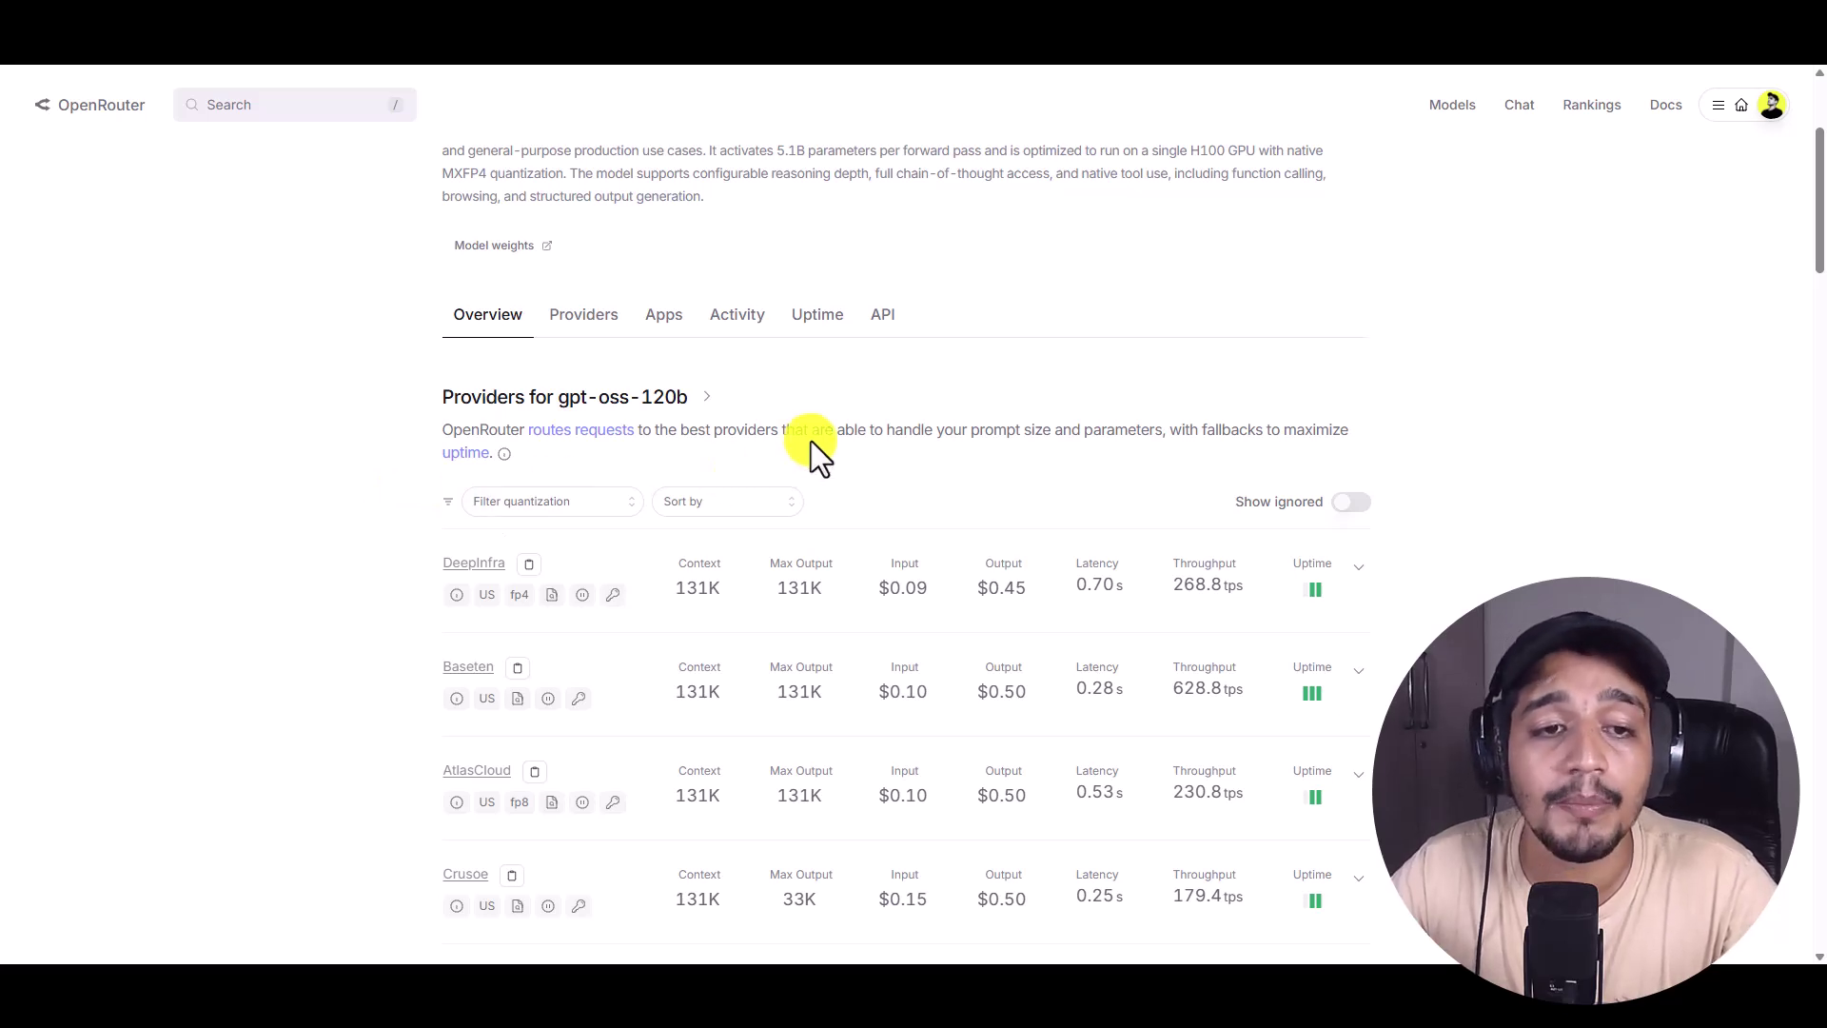
left_click_drag(971, 430, 1170, 428)
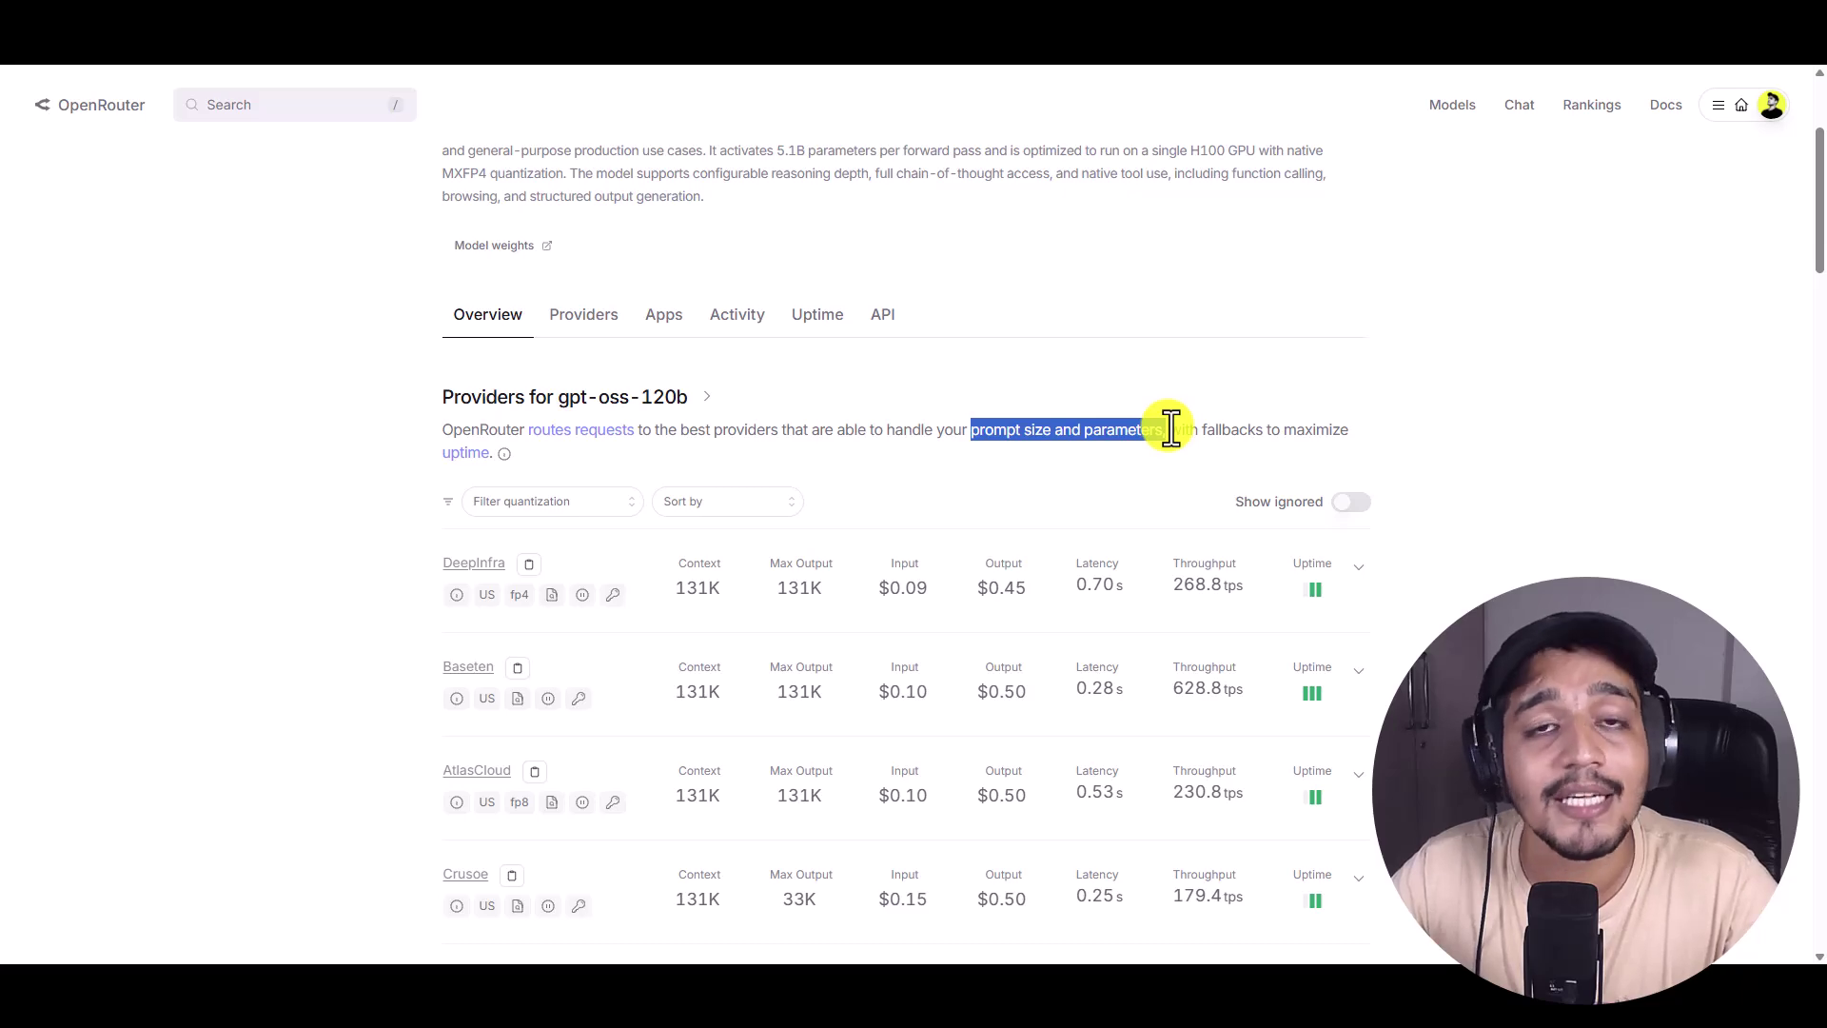
Look over gpt-oss-120b's providers and apps, then start a new chat with it
scroll(917, 442, "up", 3)
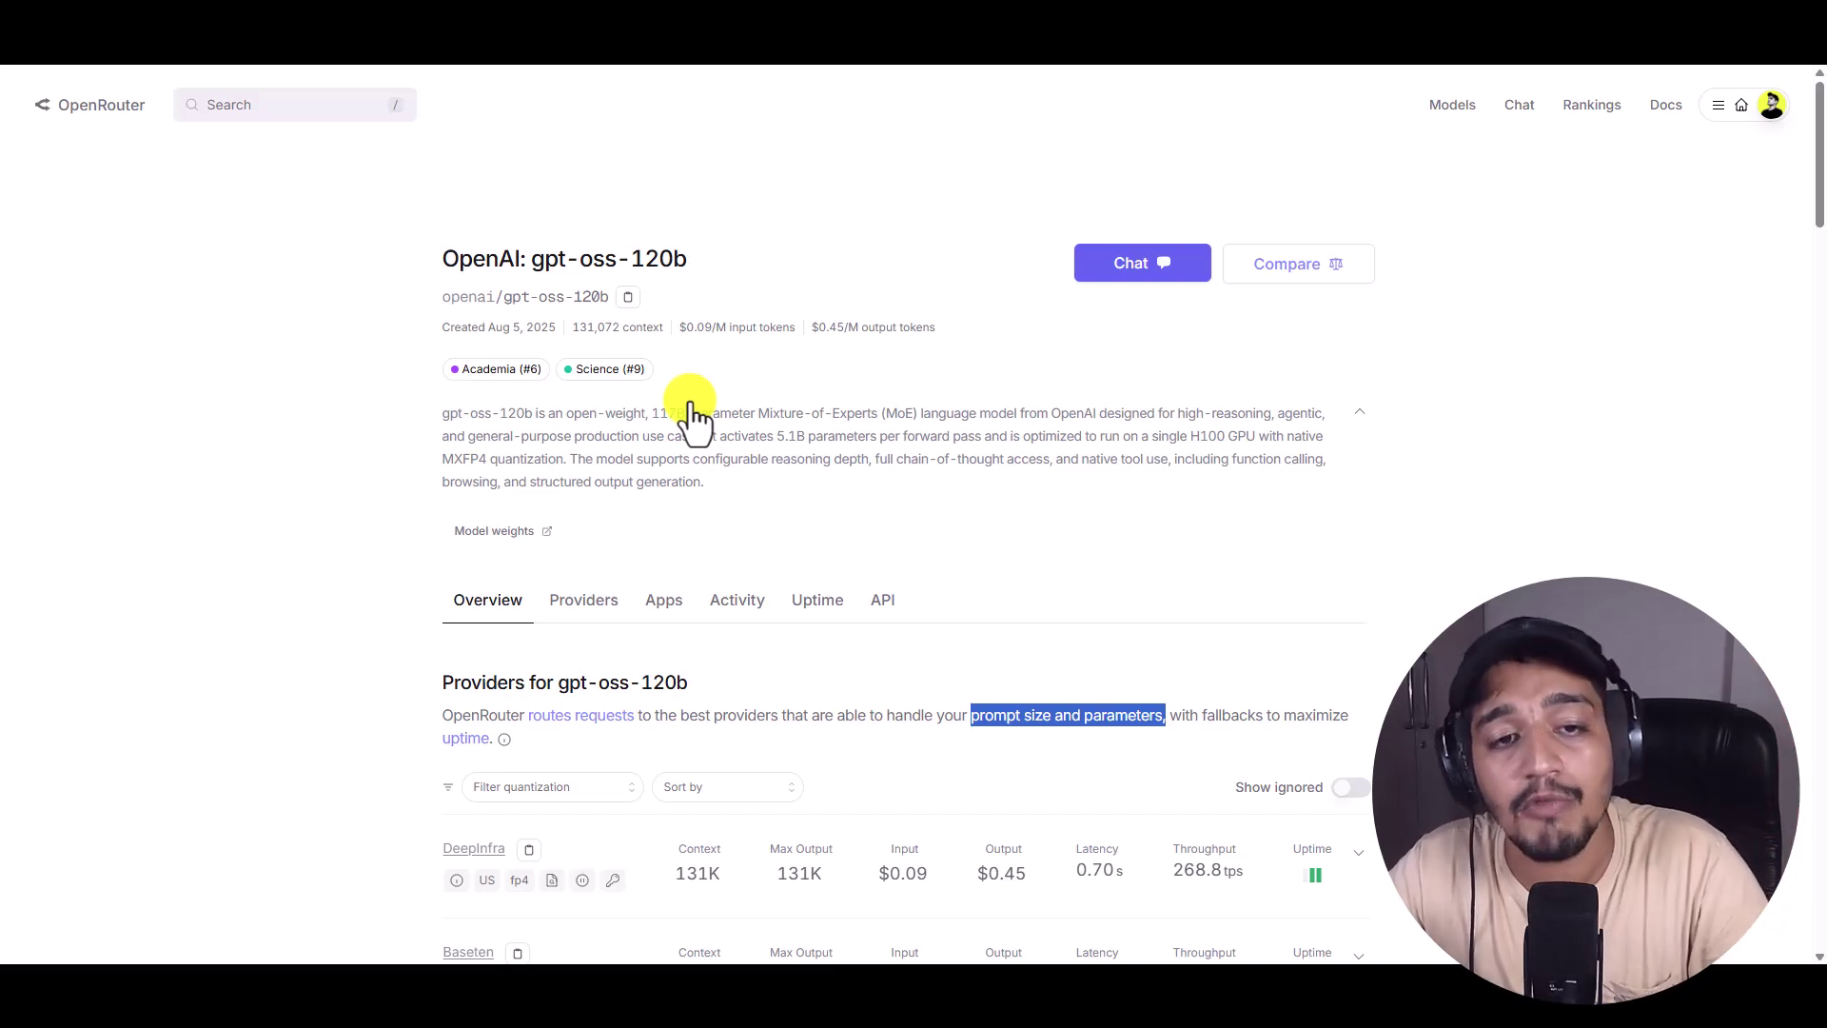
scroll(692, 419, "down", 3)
scroll(692, 418, "down", 3)
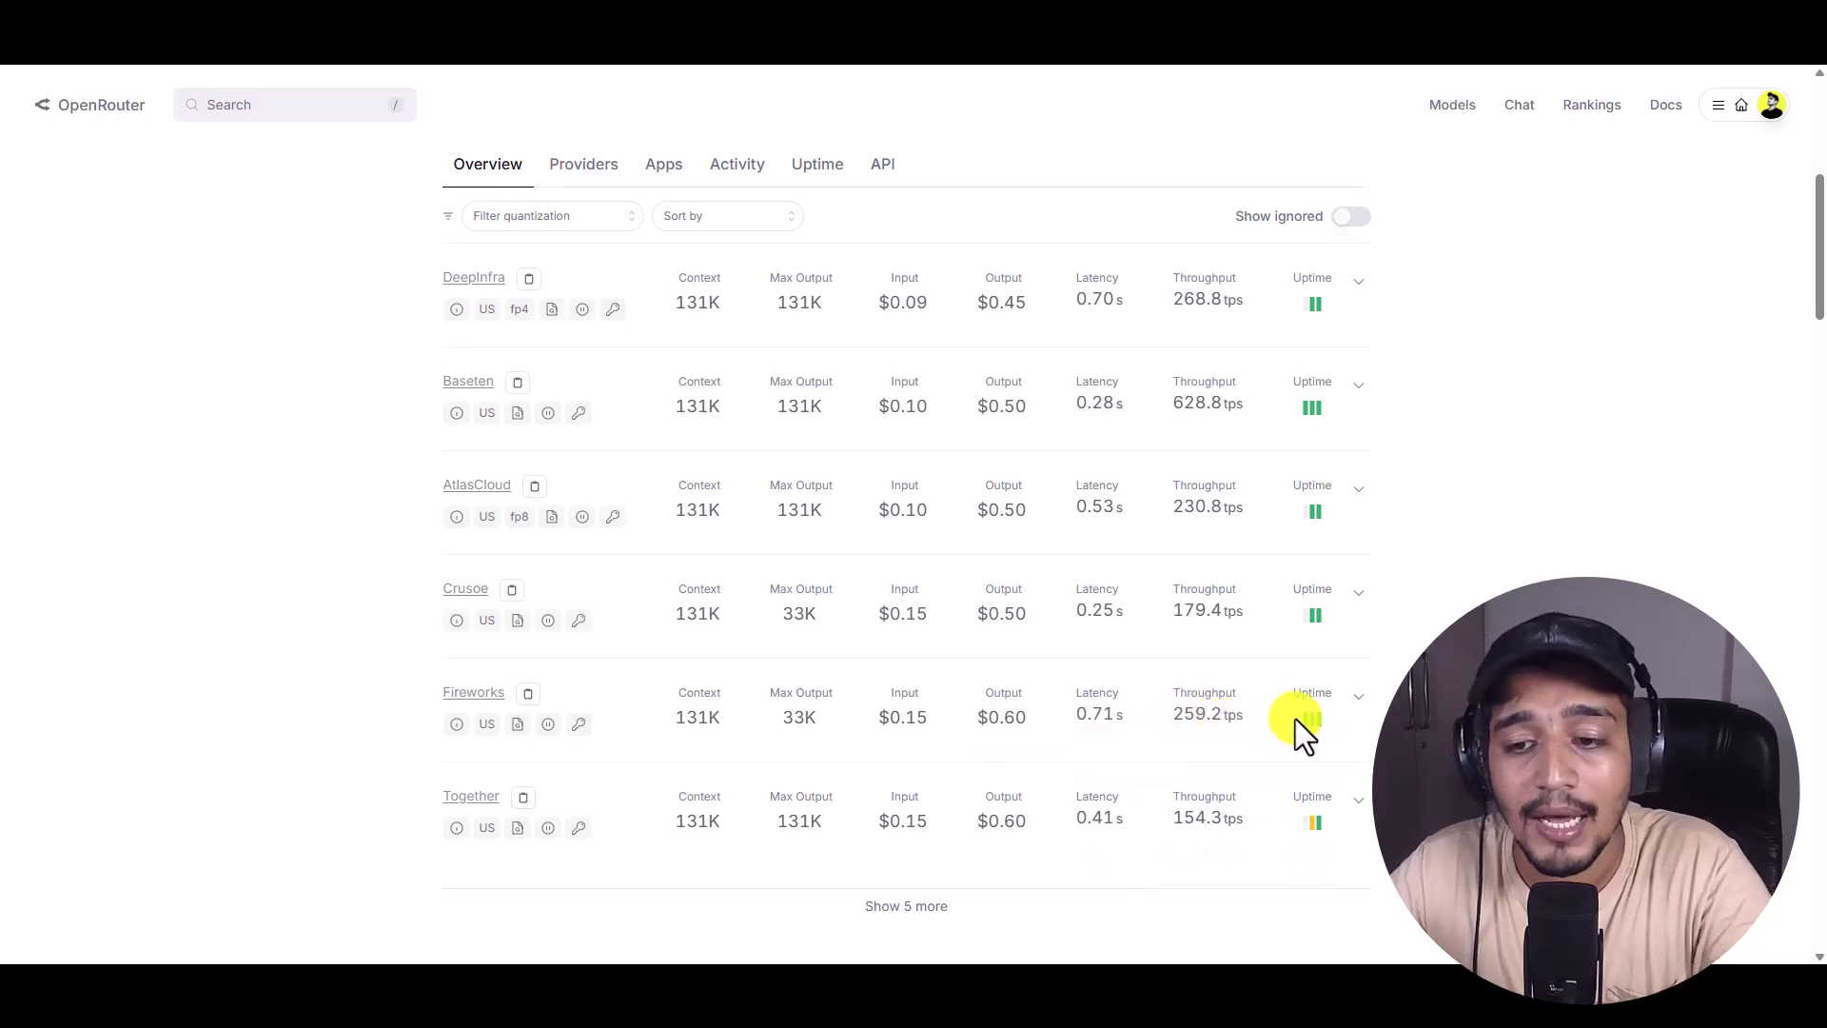
mouse_move(1311, 717)
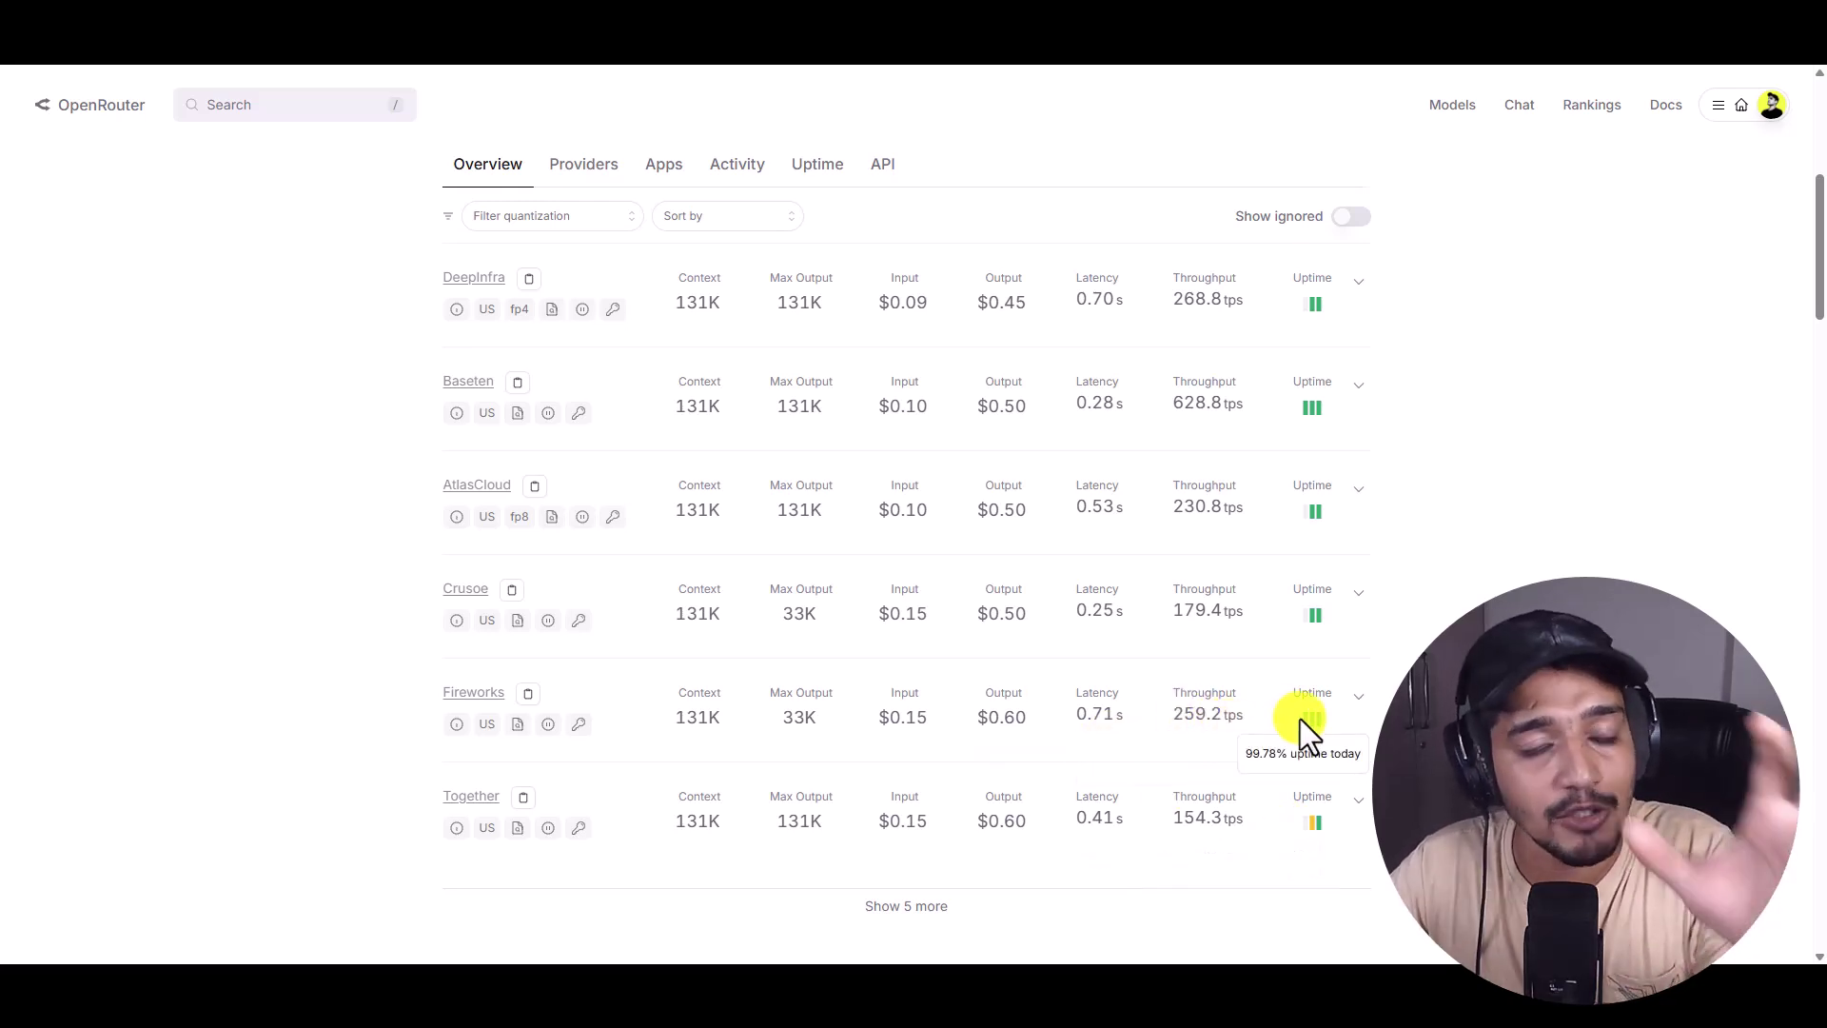
scroll(1401, 622, "down", 6)
scroll(1401, 622, "down", 5)
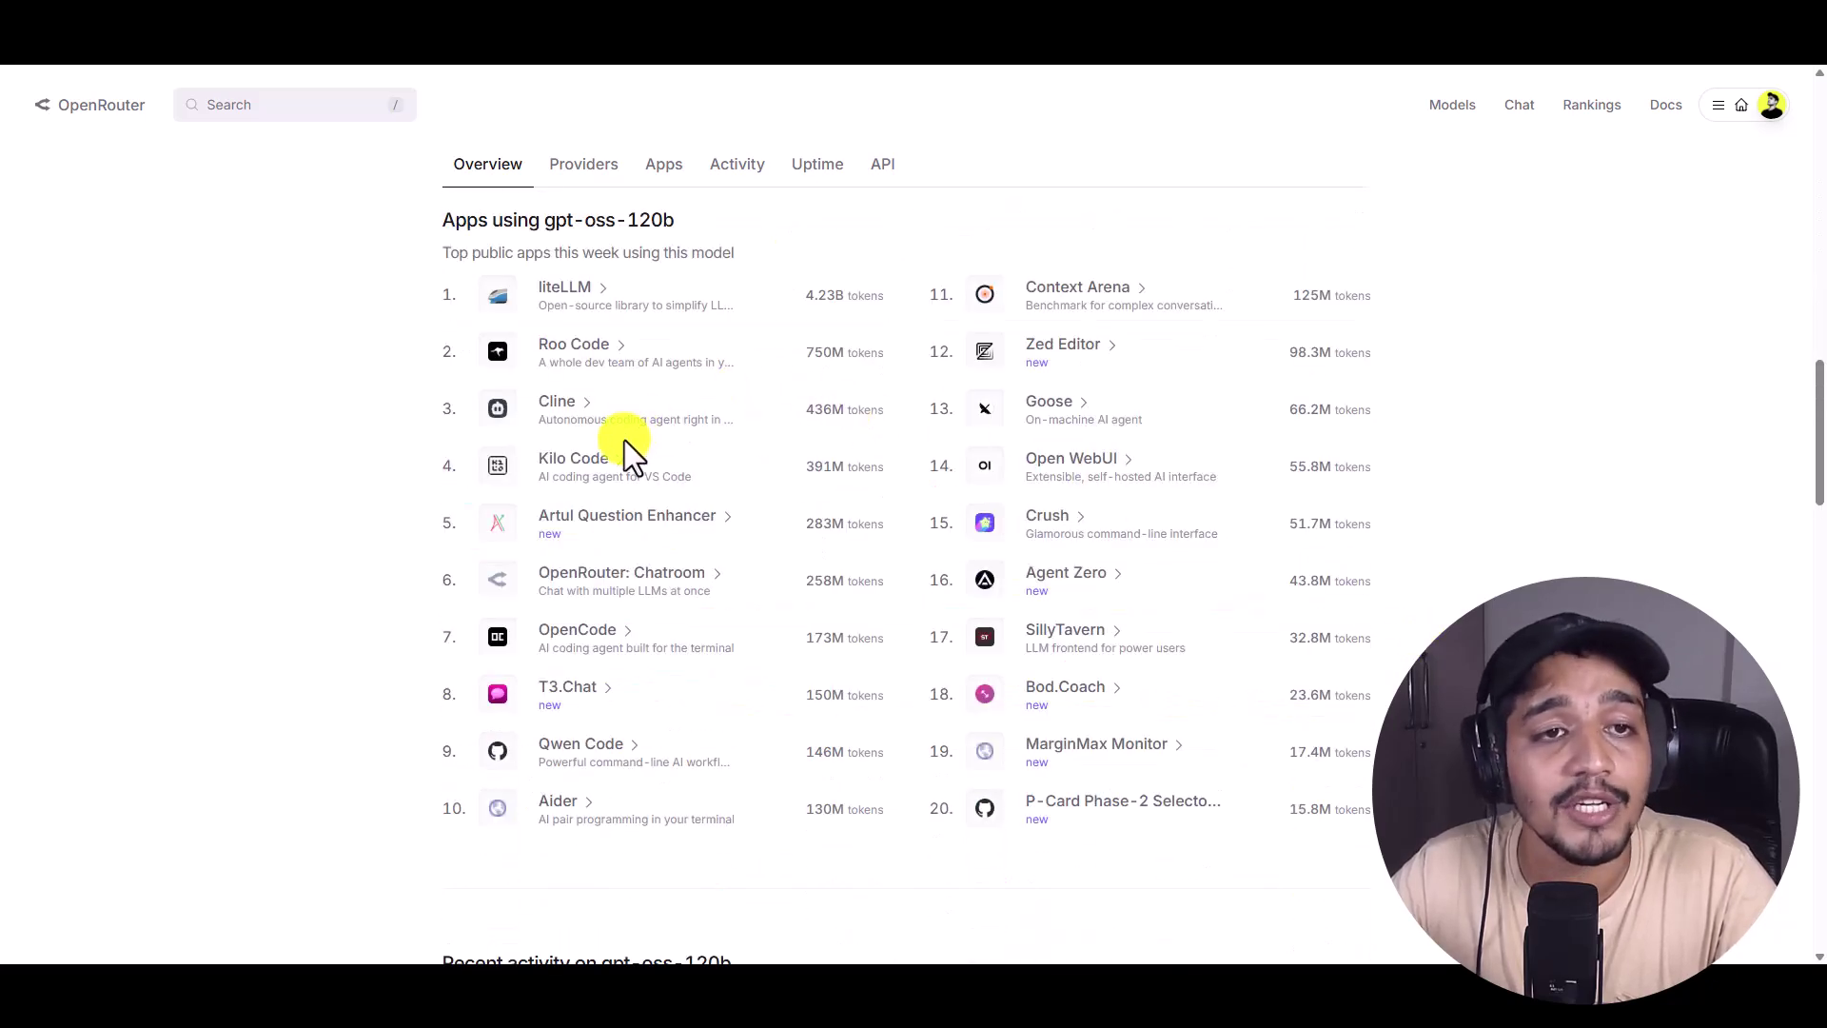
scroll(621, 448, "up", 3)
scroll(620, 448, "up", 5)
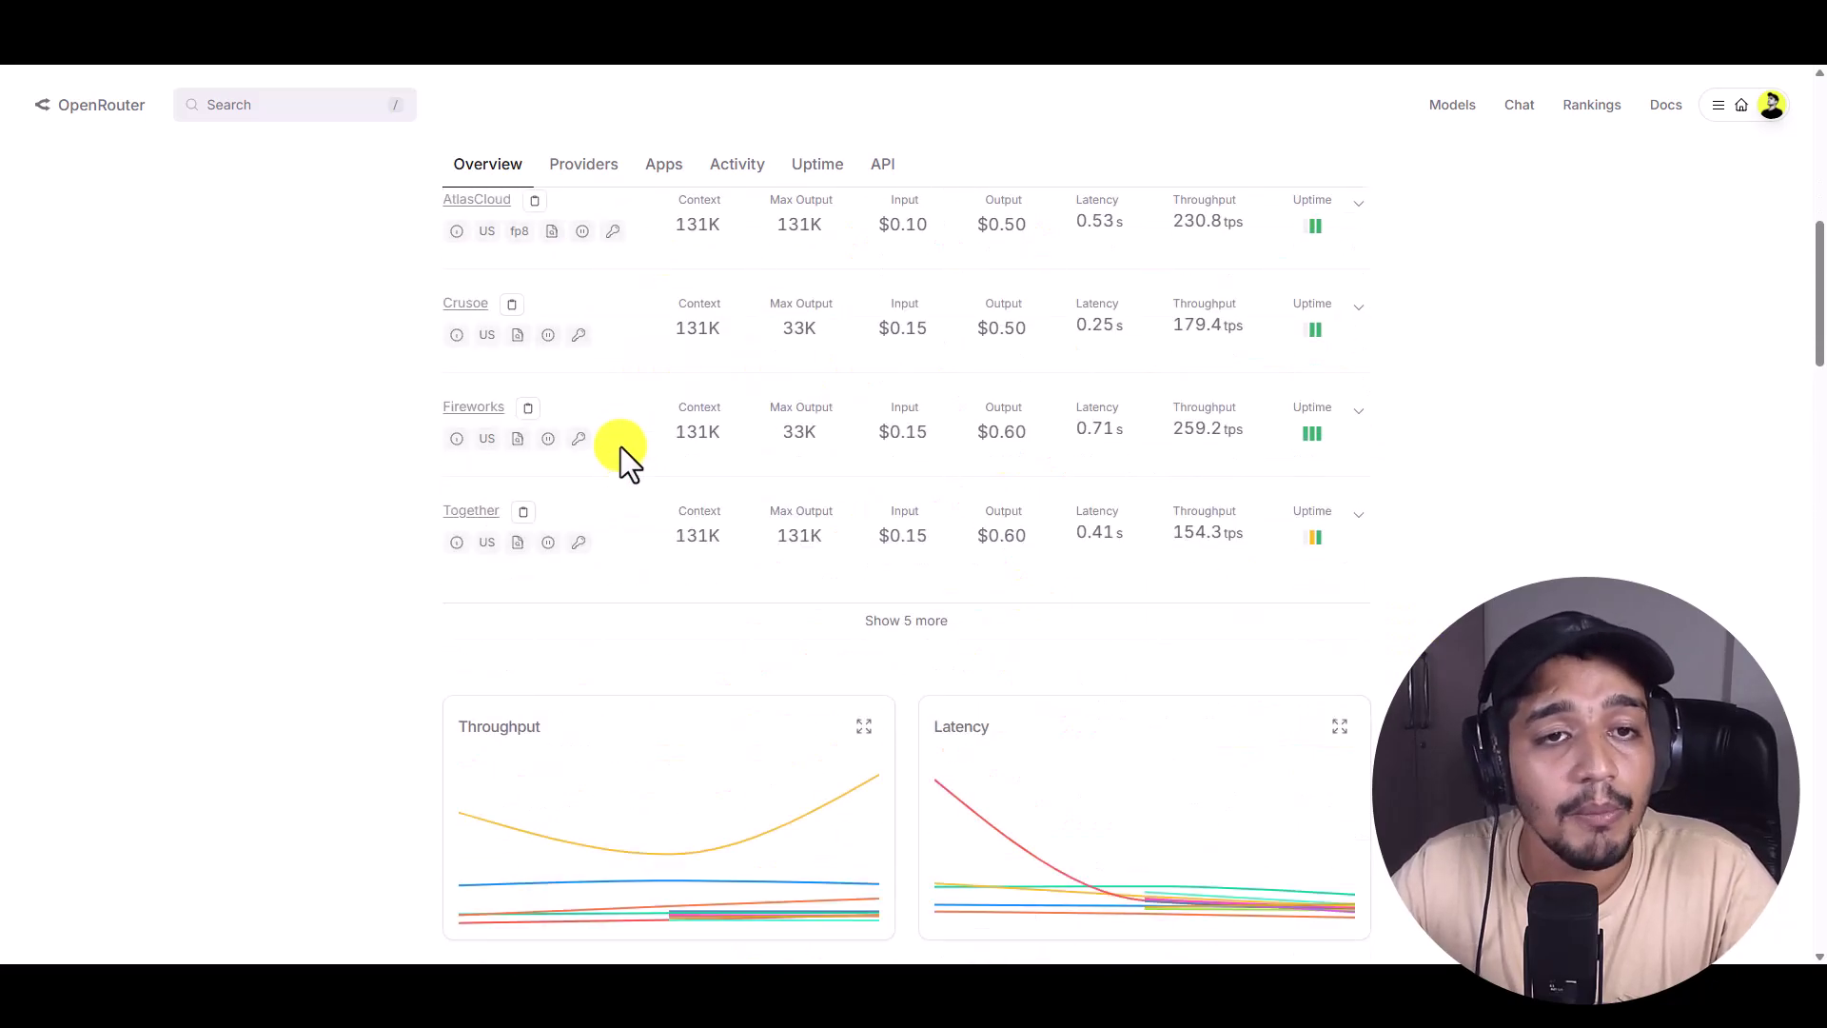
scroll(621, 447, "up", 5)
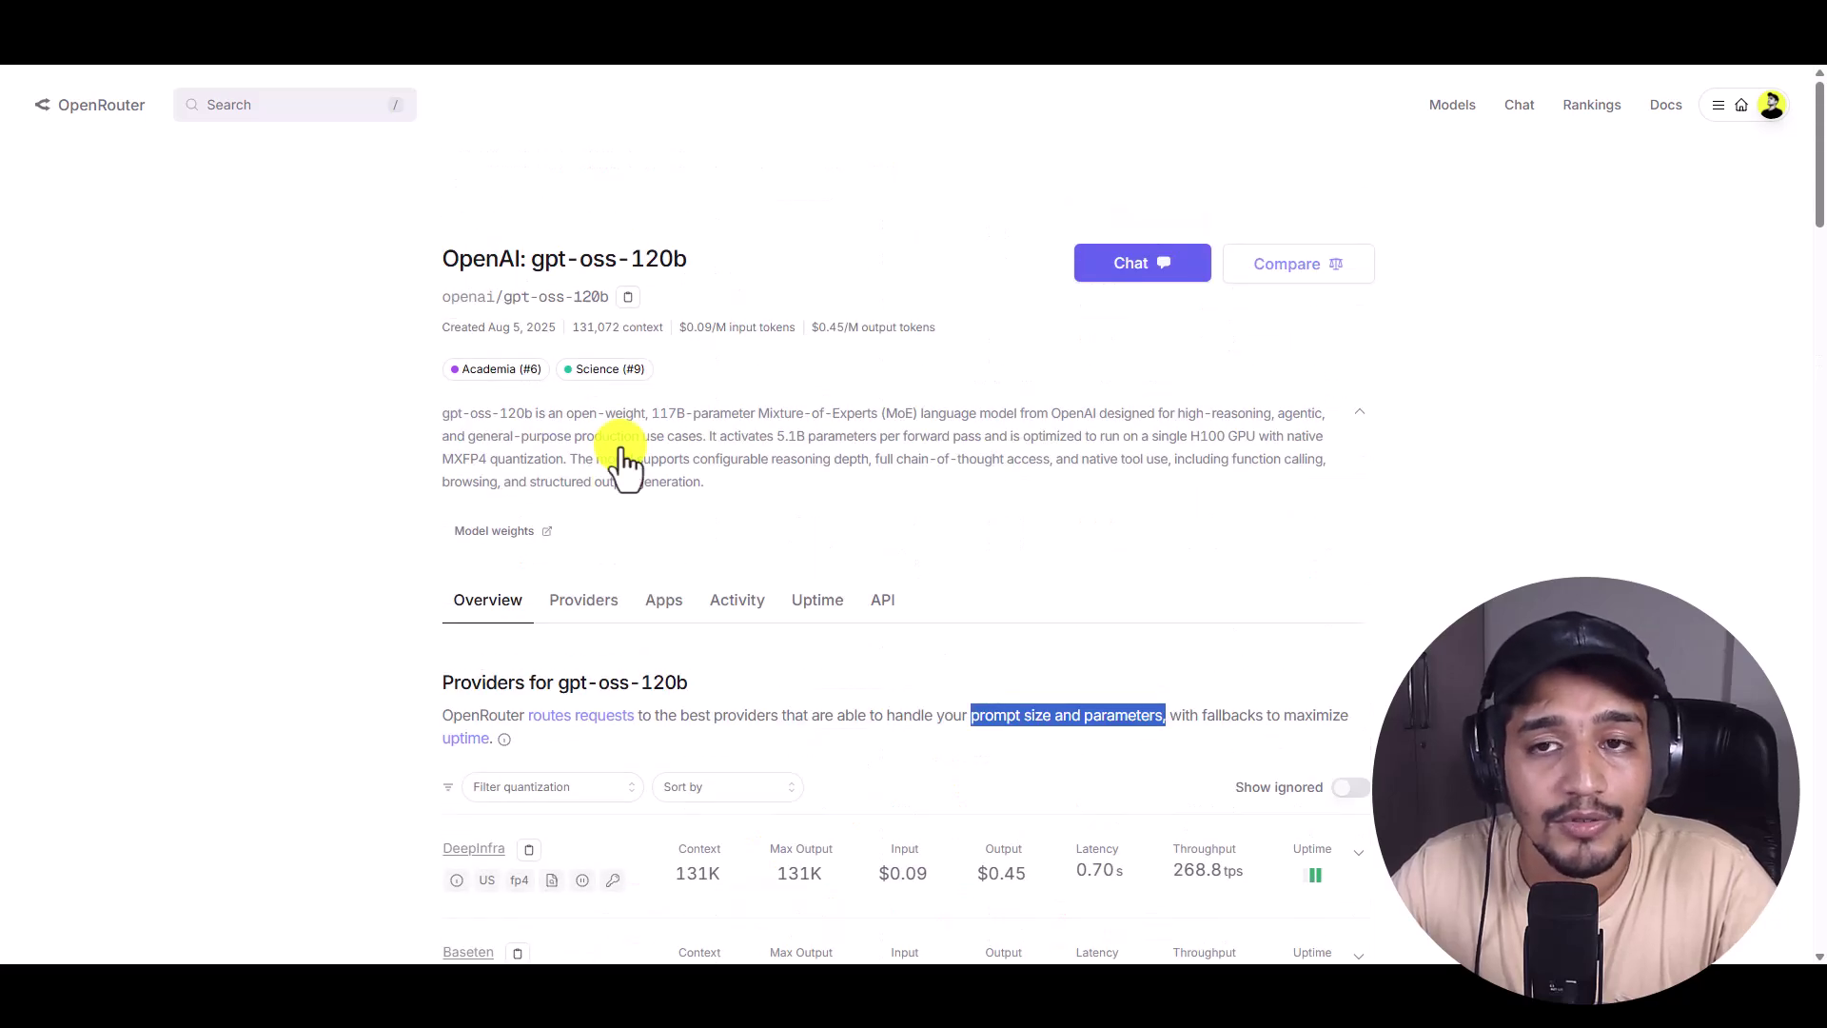
left_click(655, 471)
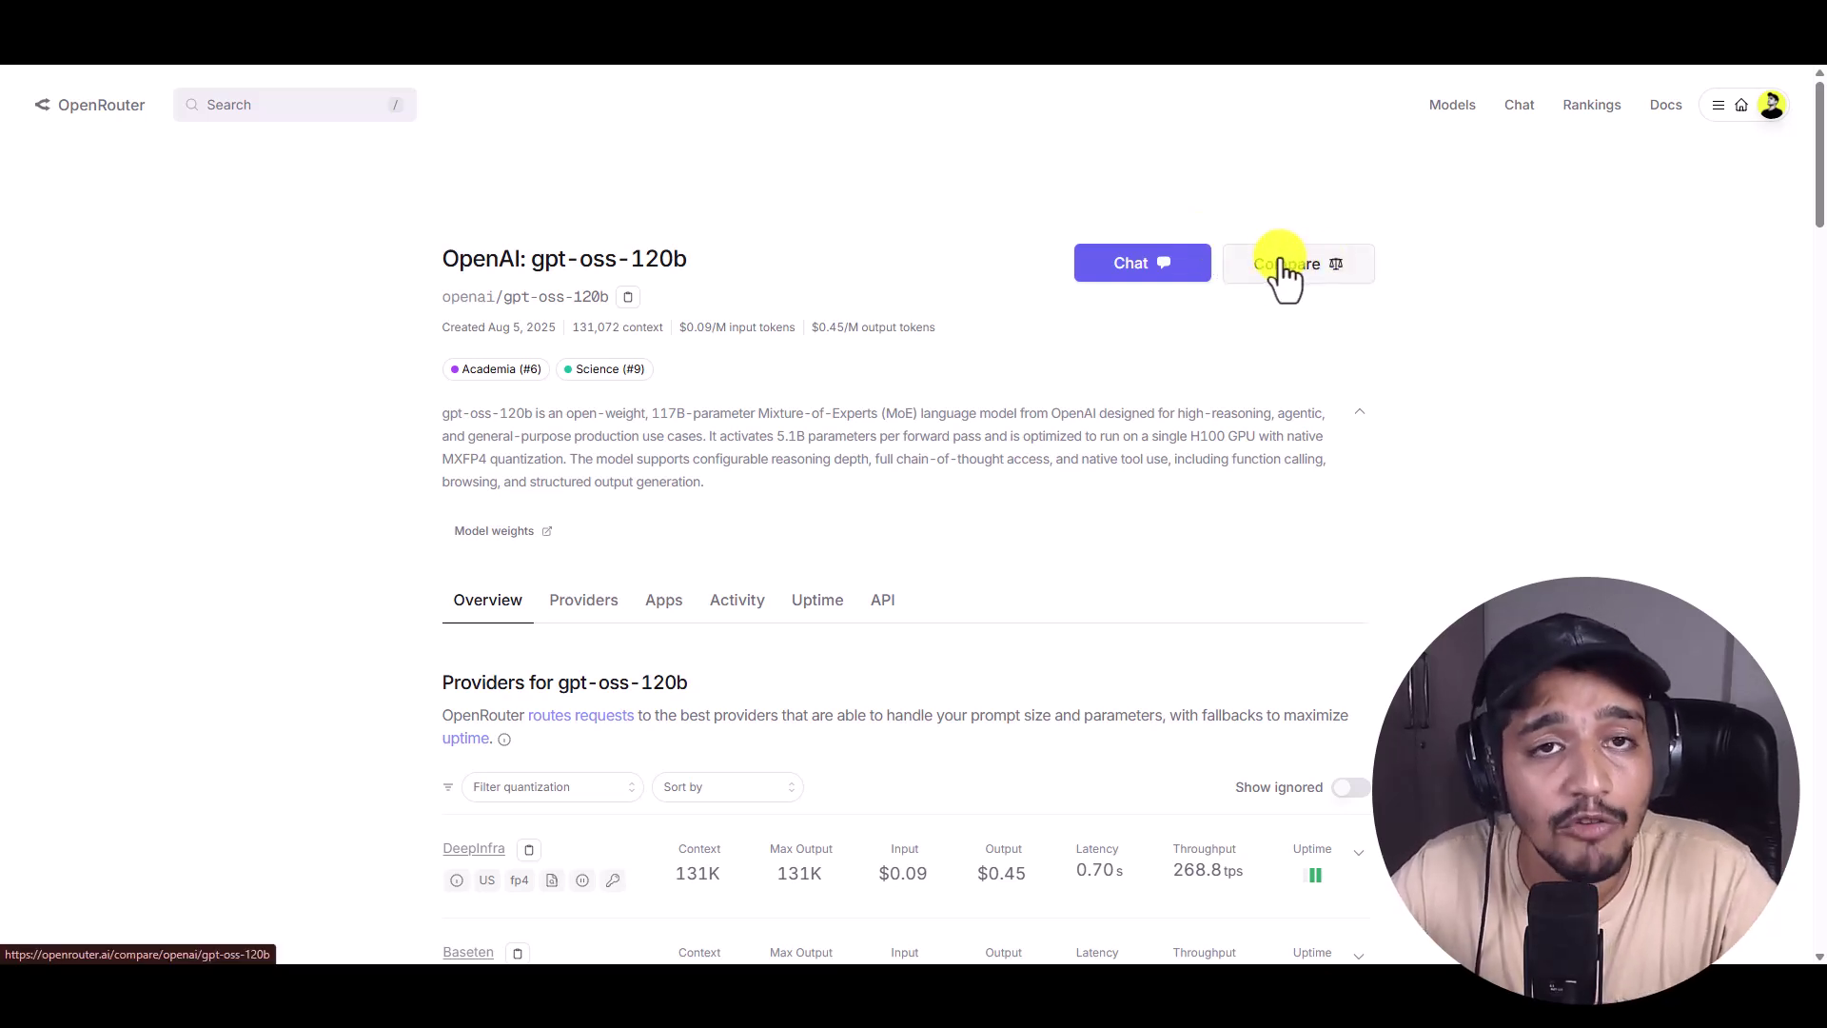
left_click(1172, 284)
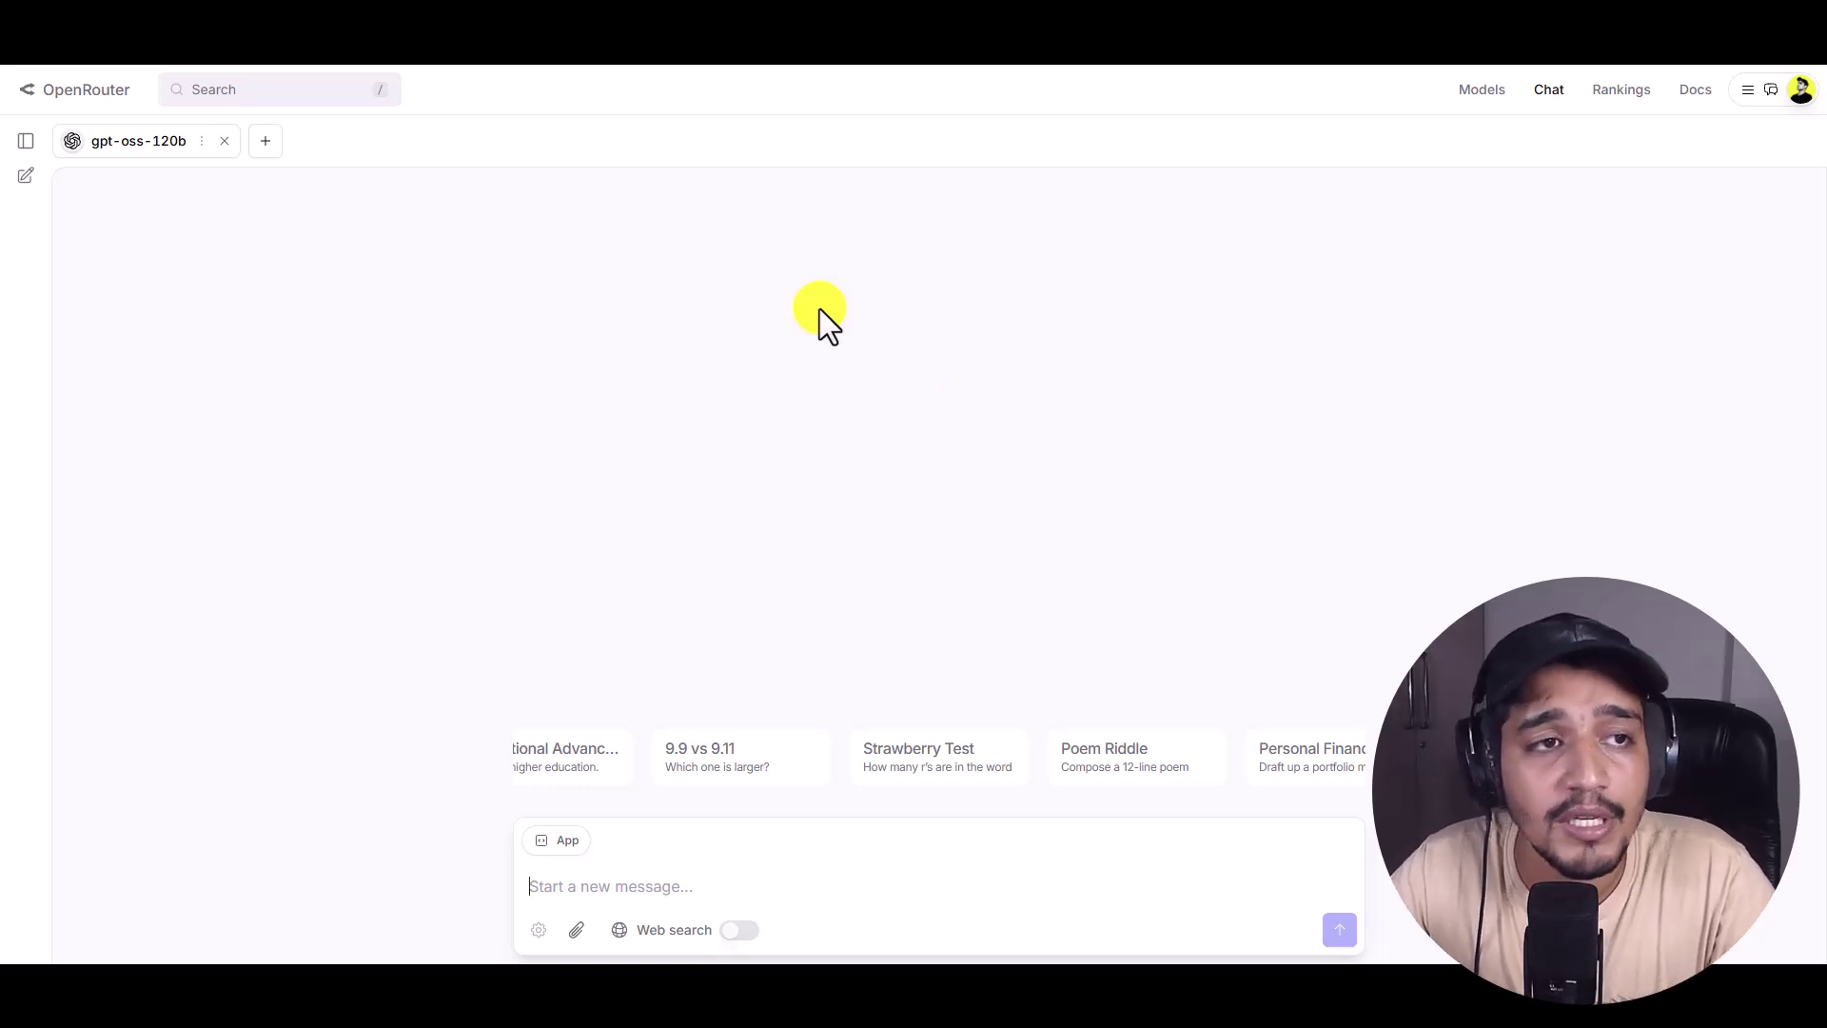
Return home from the chat and filter the Models list by 'free'
left_click(52, 99)
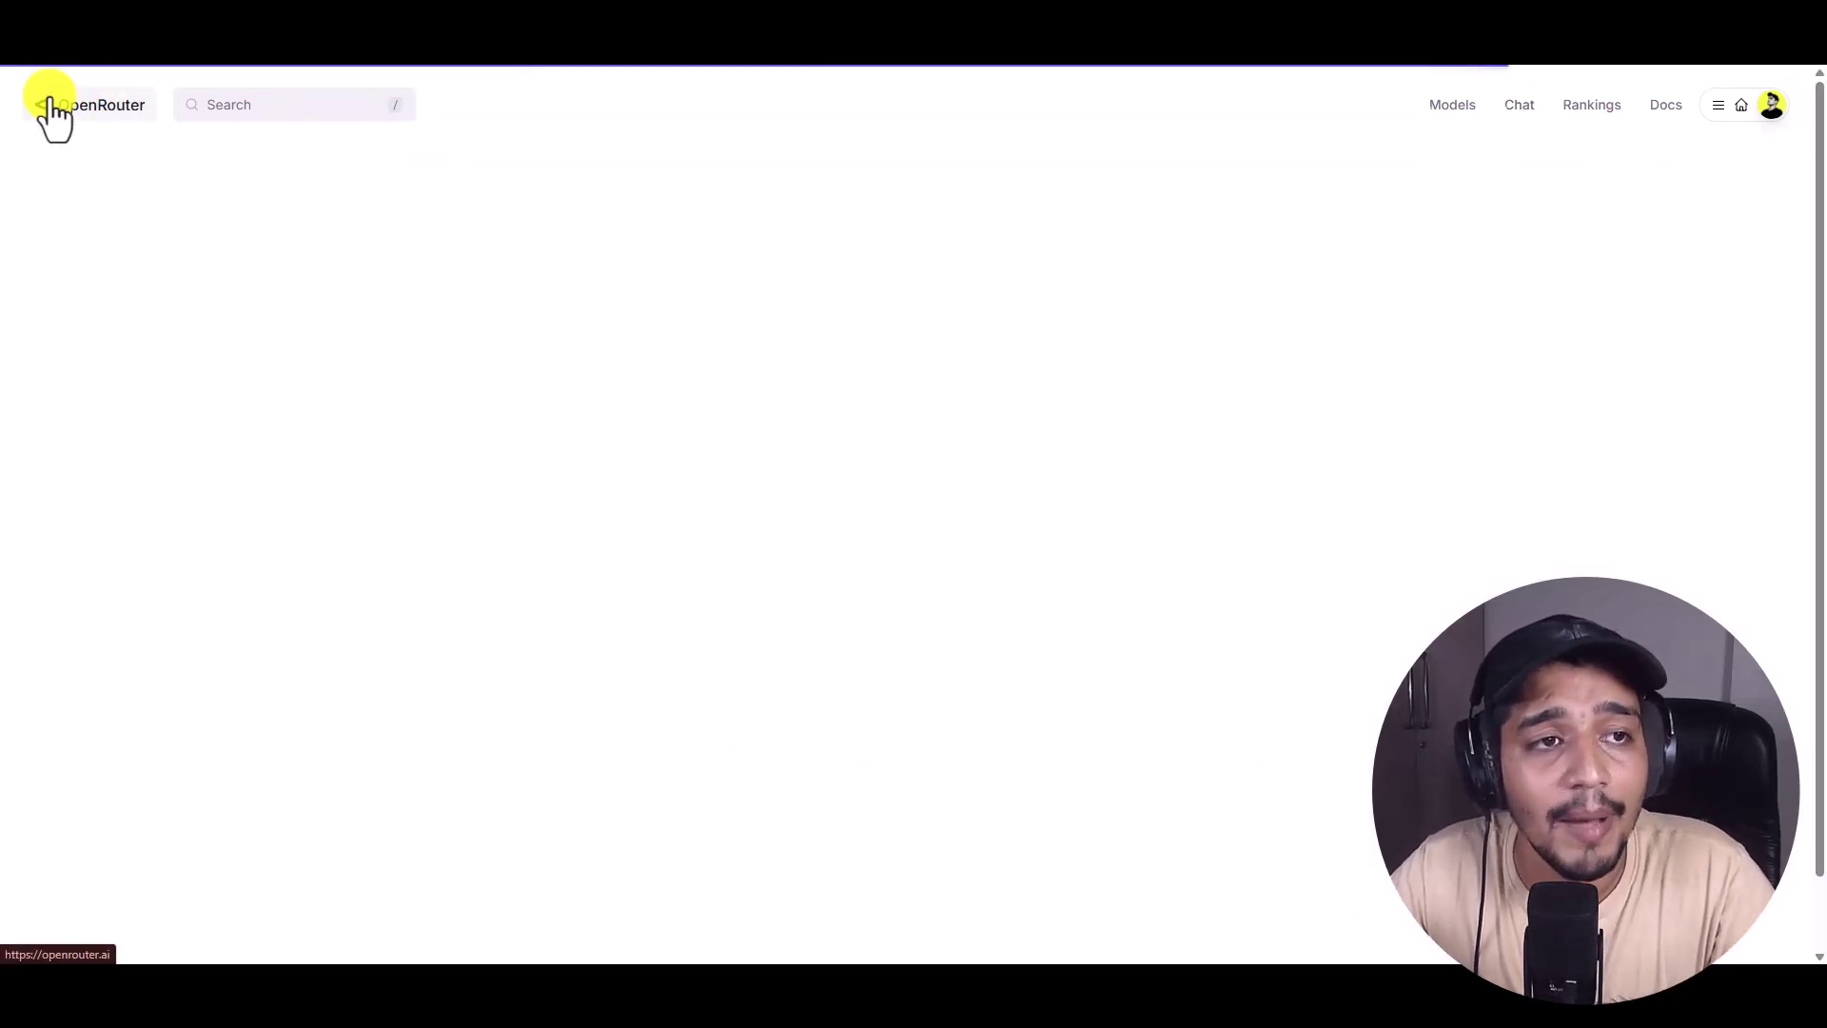
left_click(1441, 106)
left_click(938, 244)
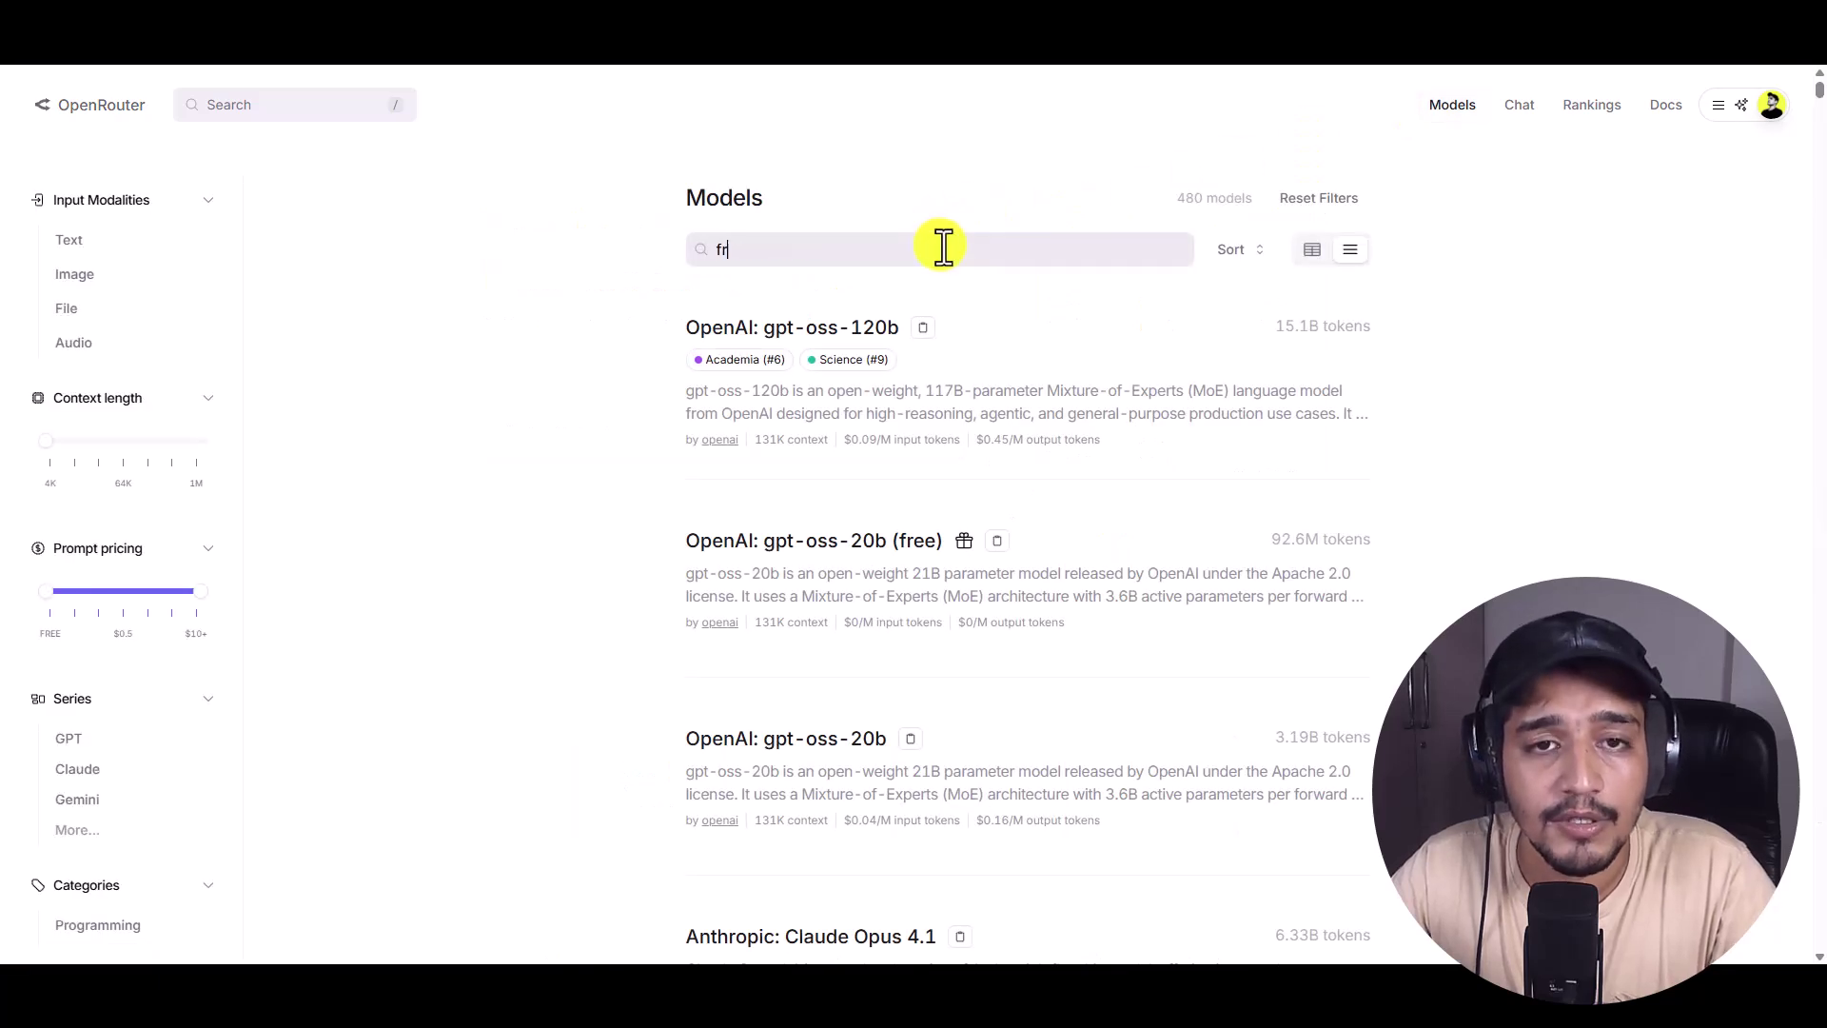
type("free")
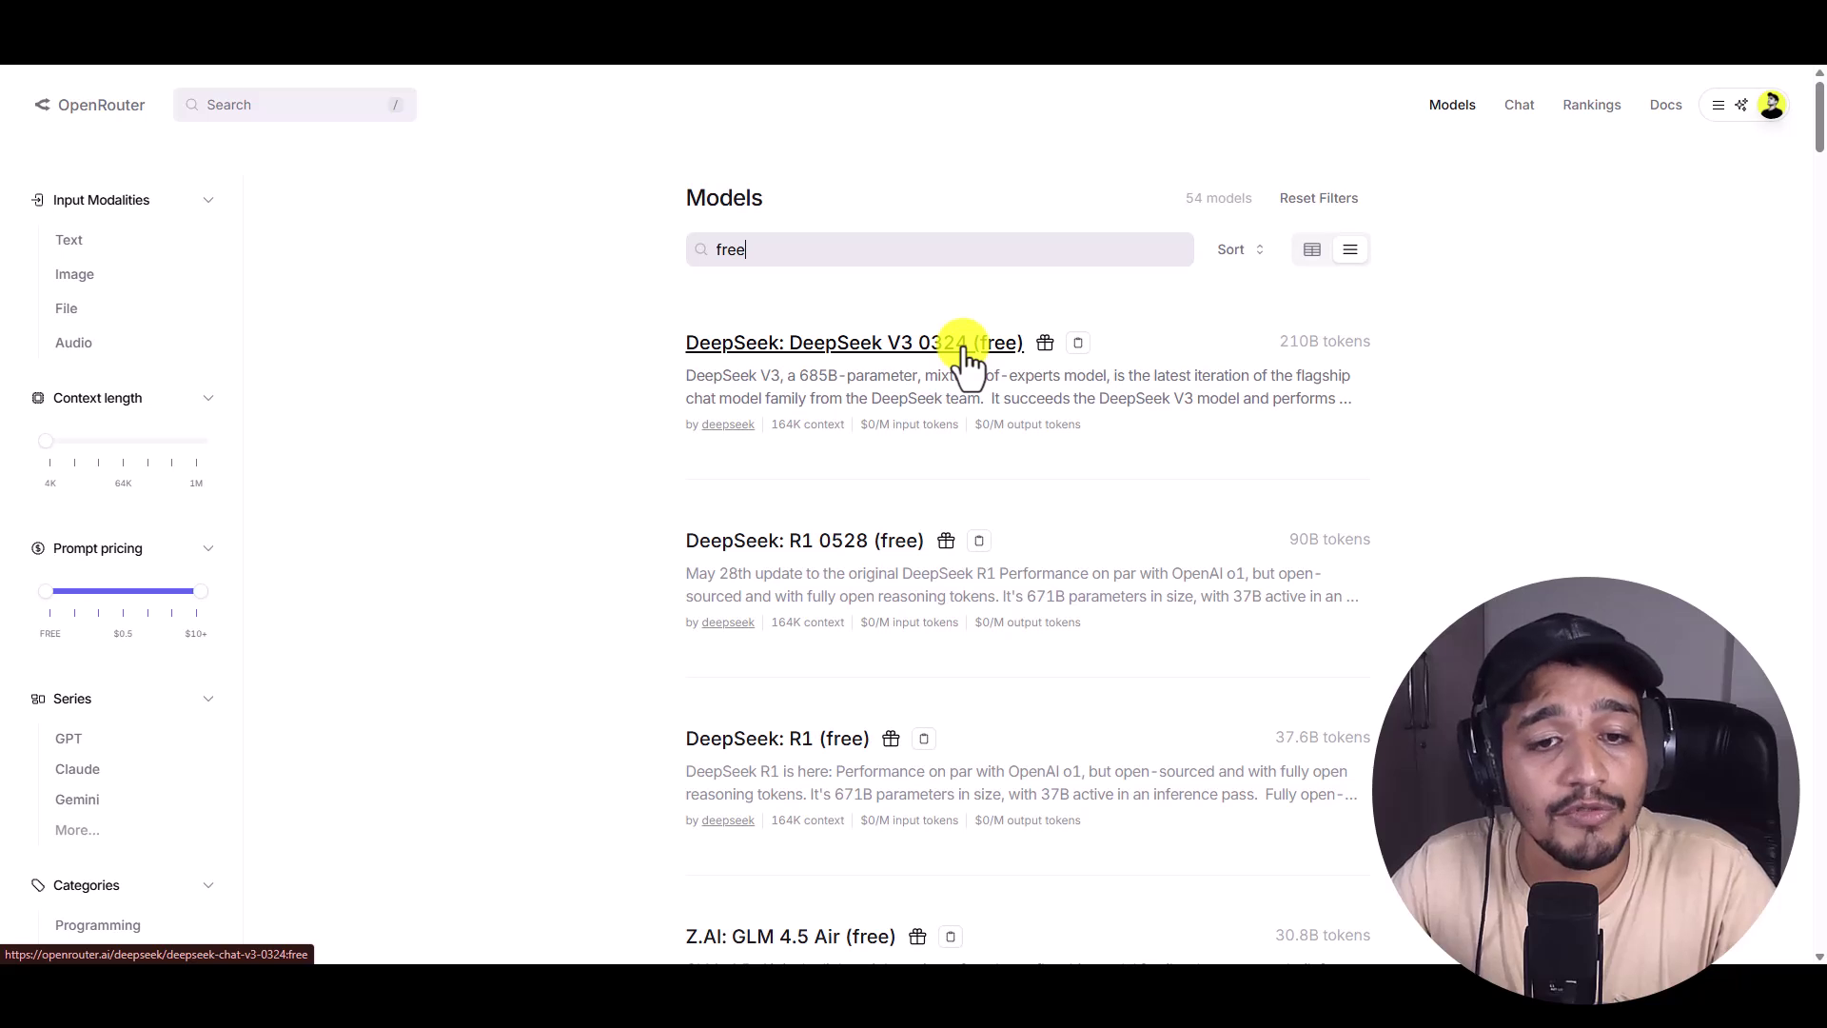
Check the DeepSeek: R1 0528 (free) model page and its zero-cost token pricing
left_click(861, 546)
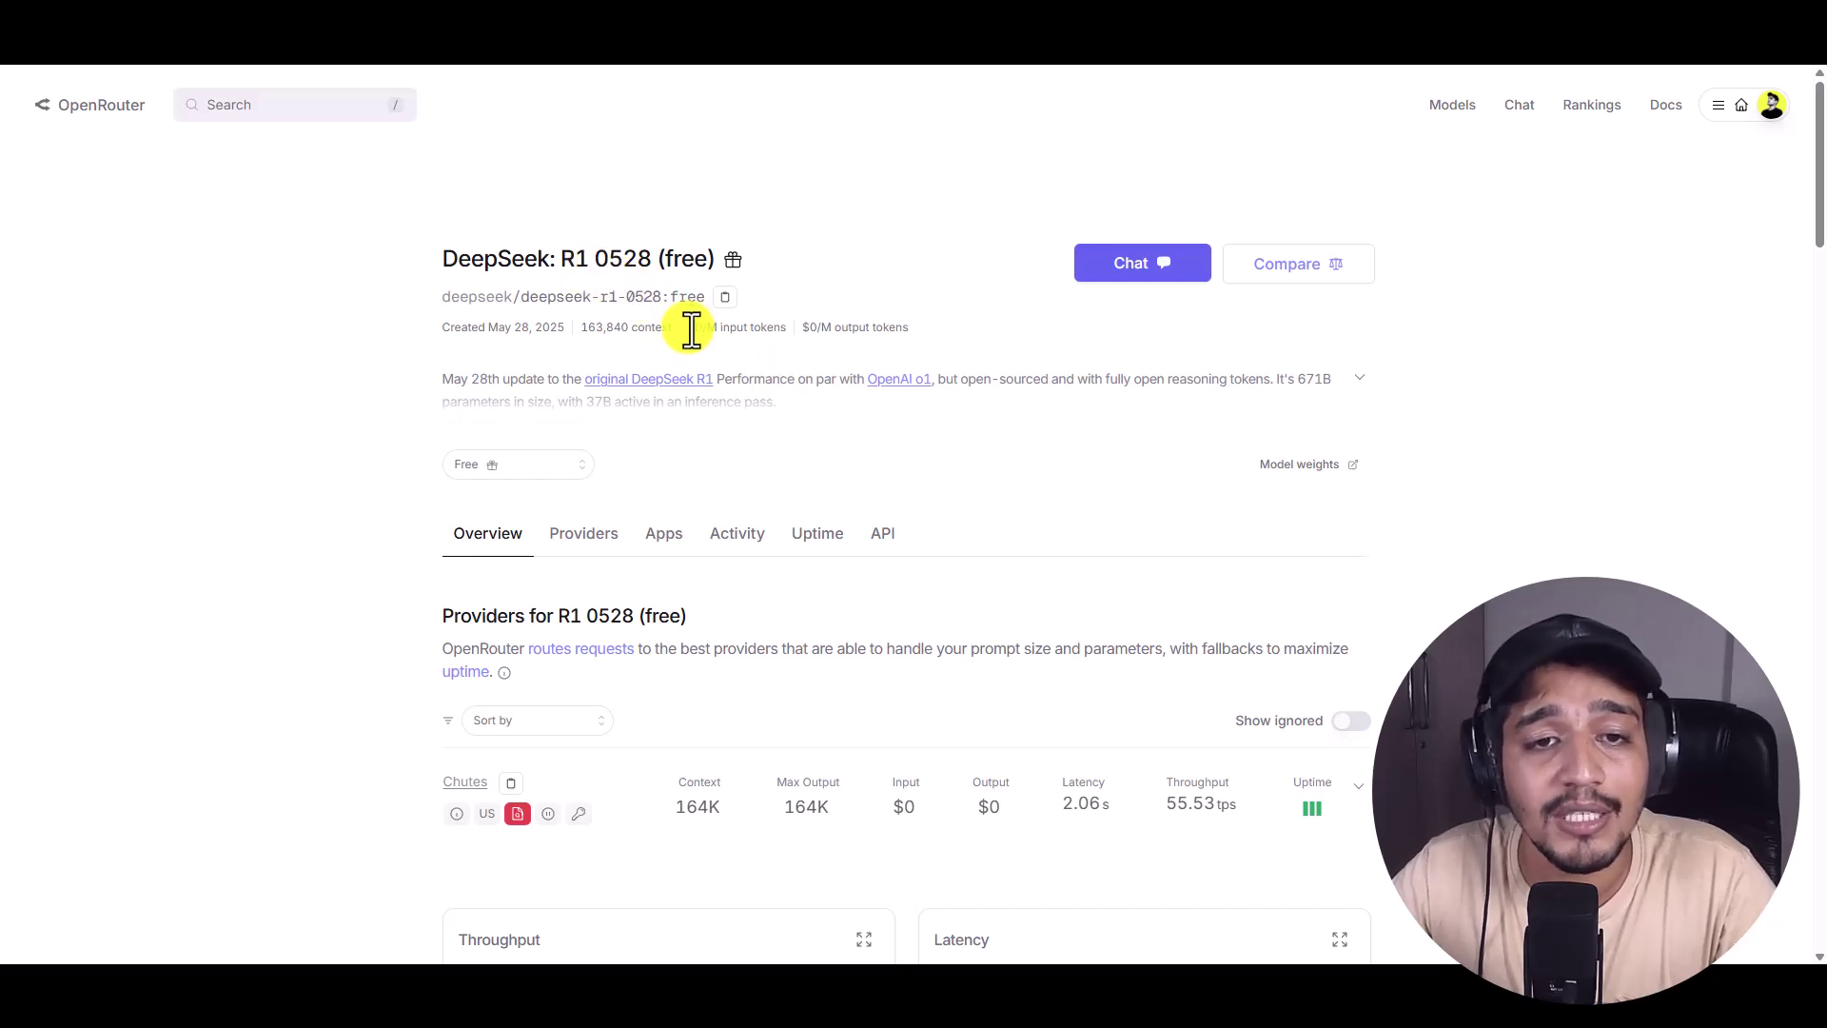
left_click_drag(692, 330, 707, 330)
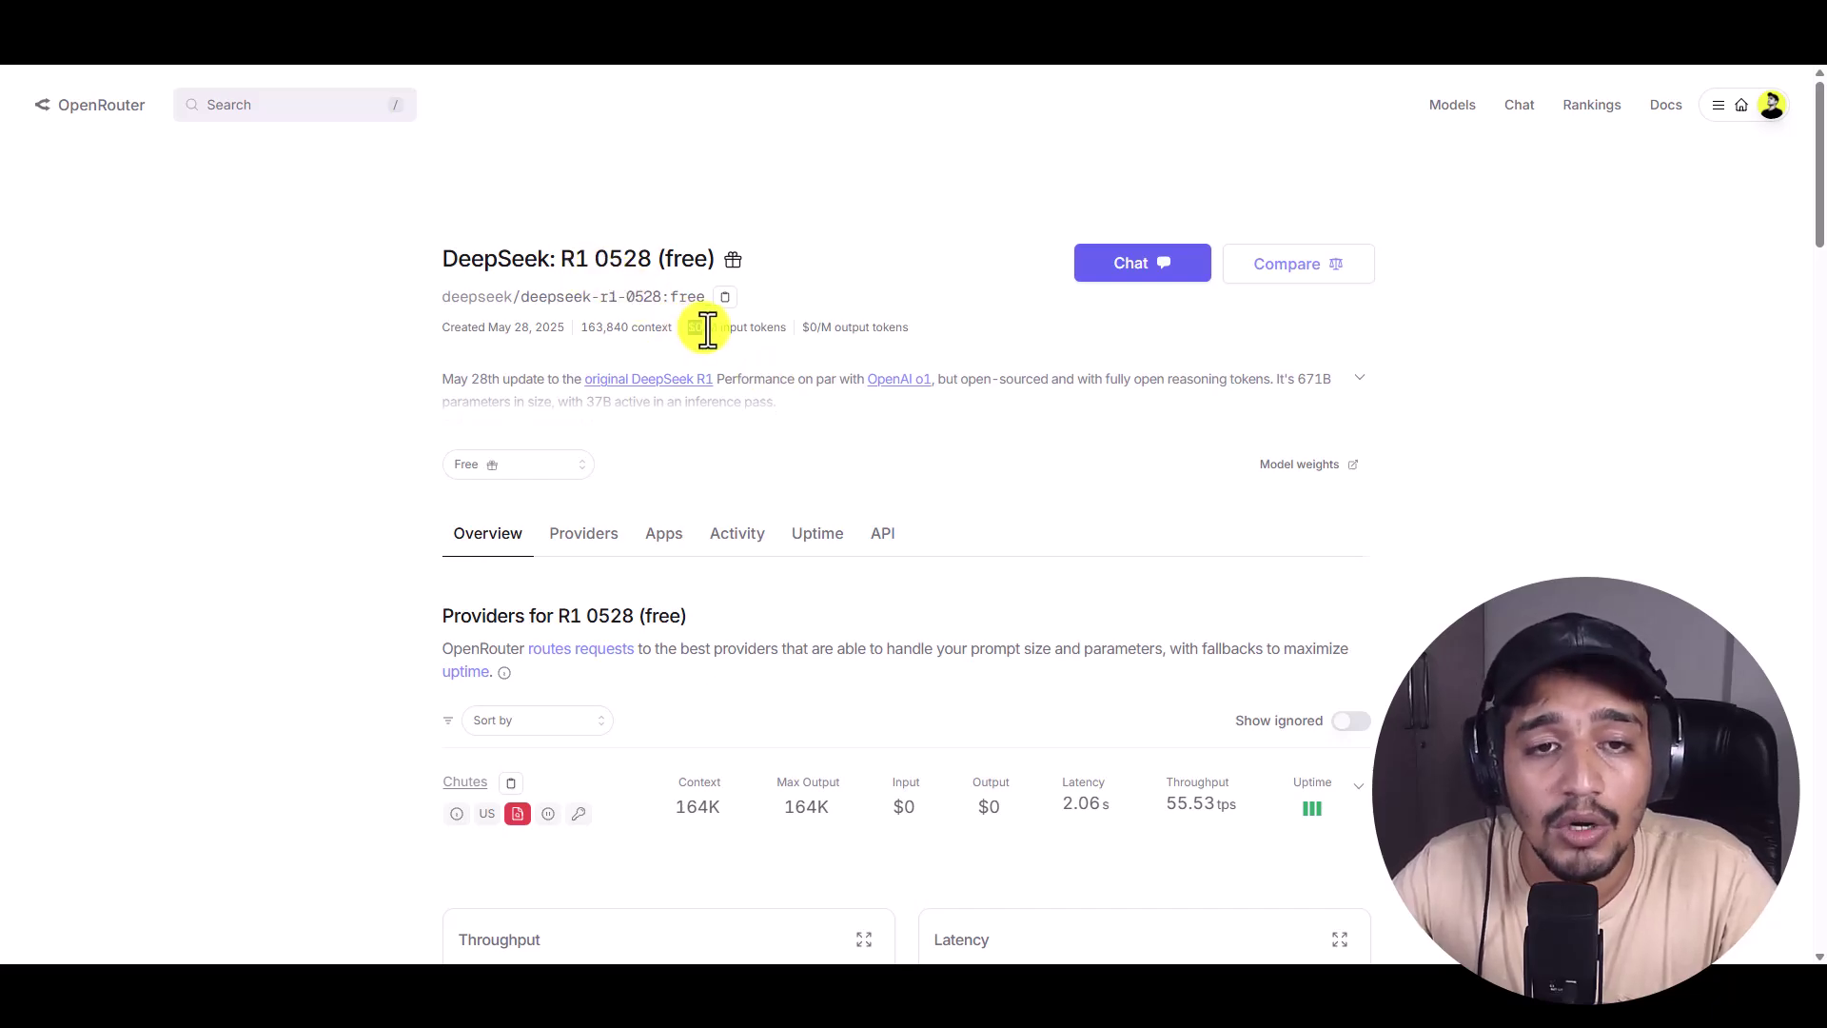
scroll(804, 438, "down", 3)
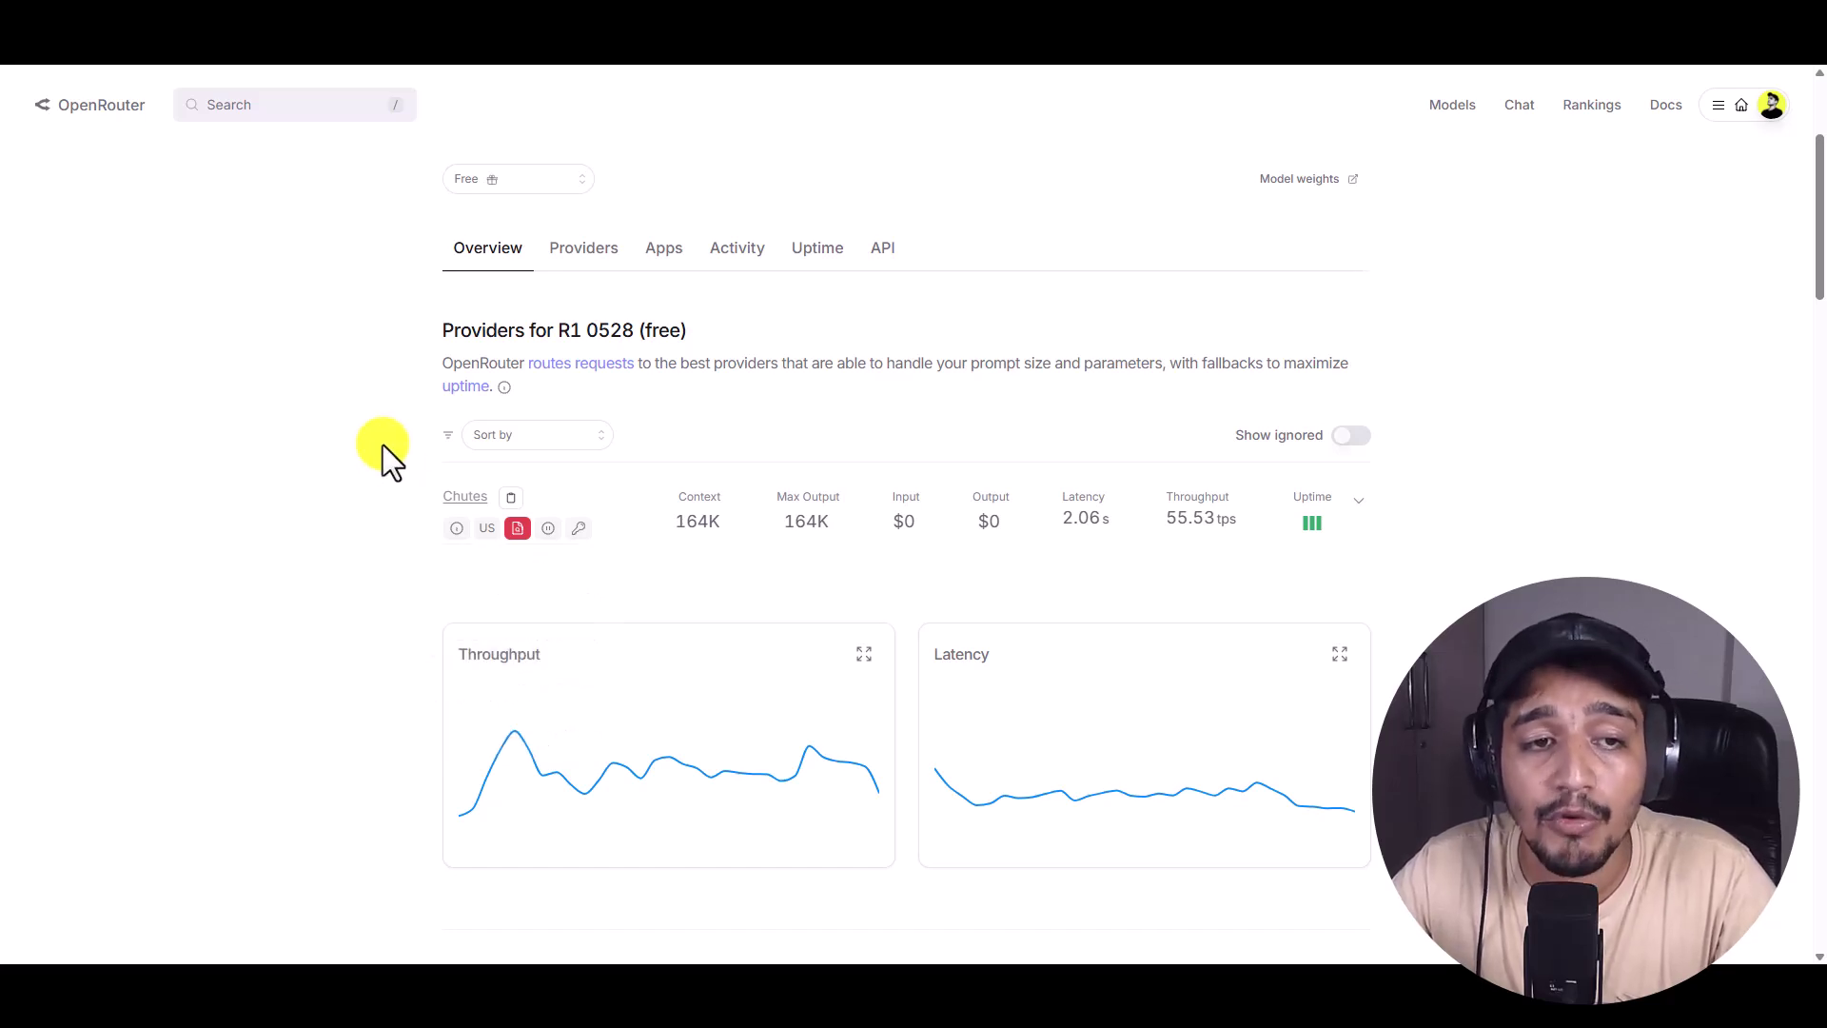
scroll(382, 443, "up", 3)
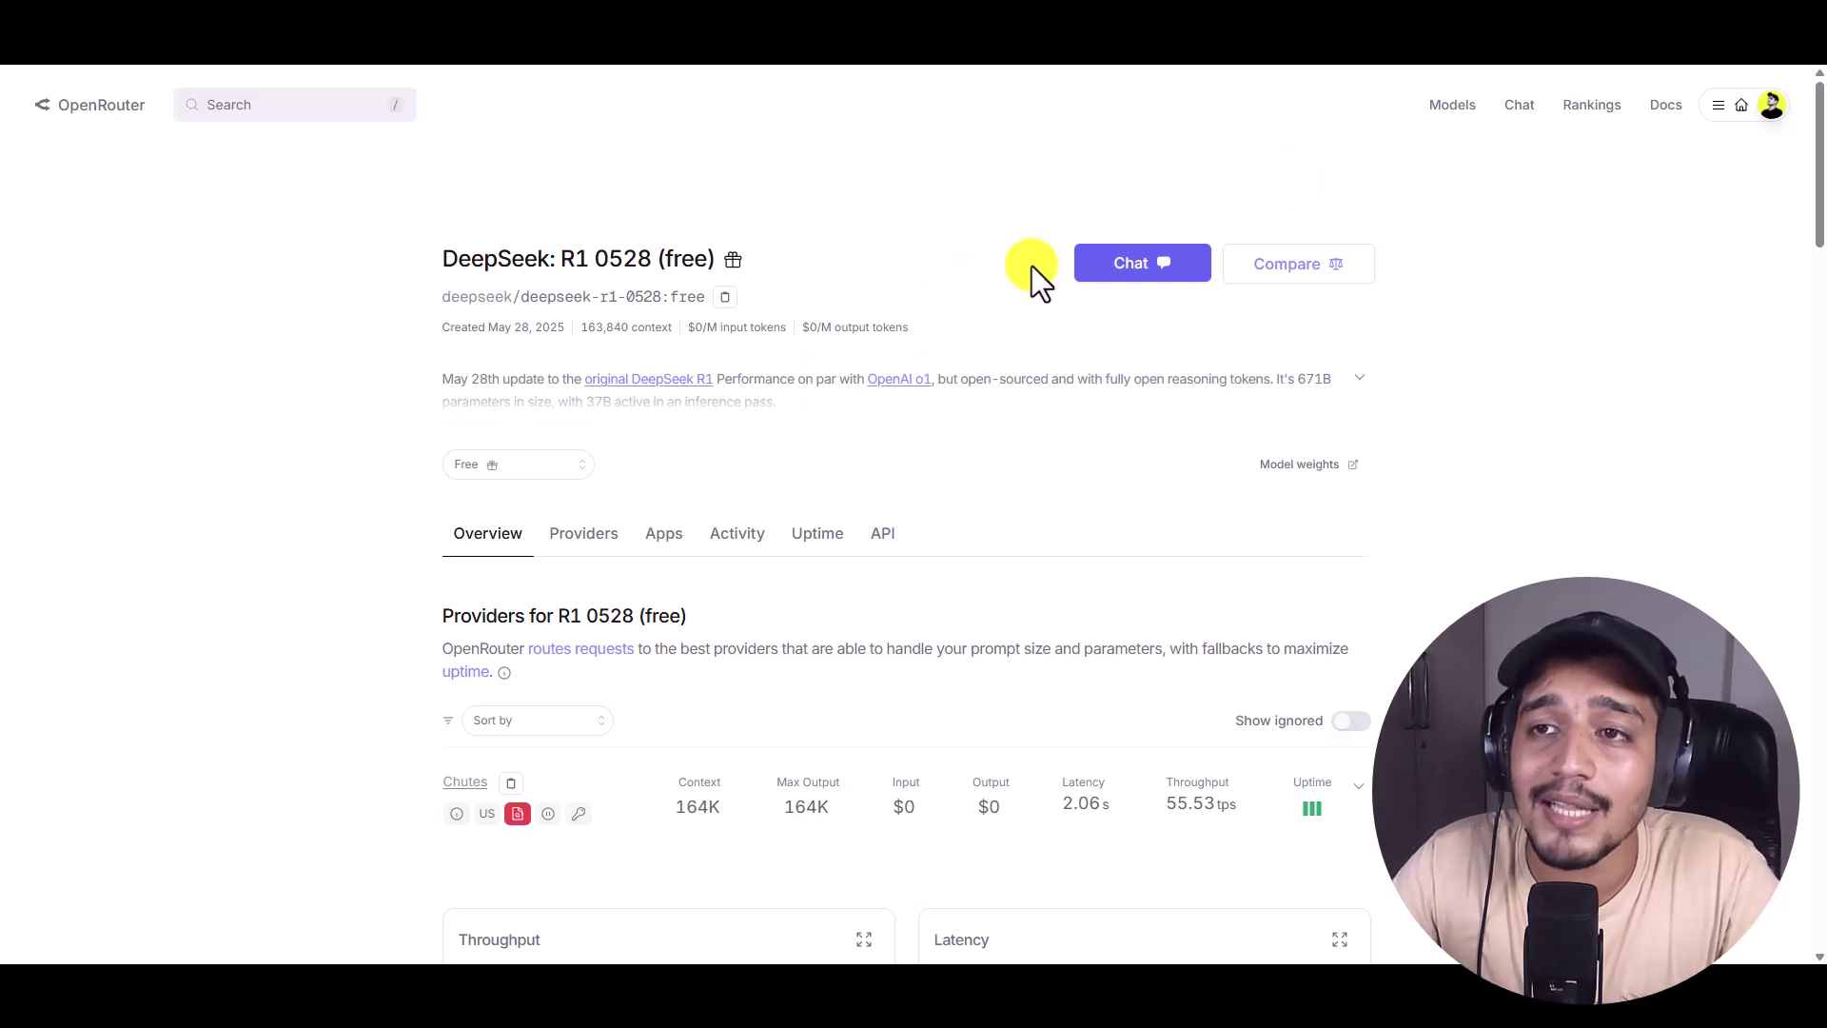
Open gpt-oss-120b from the Models list and start a chat with it
left_click(1456, 103)
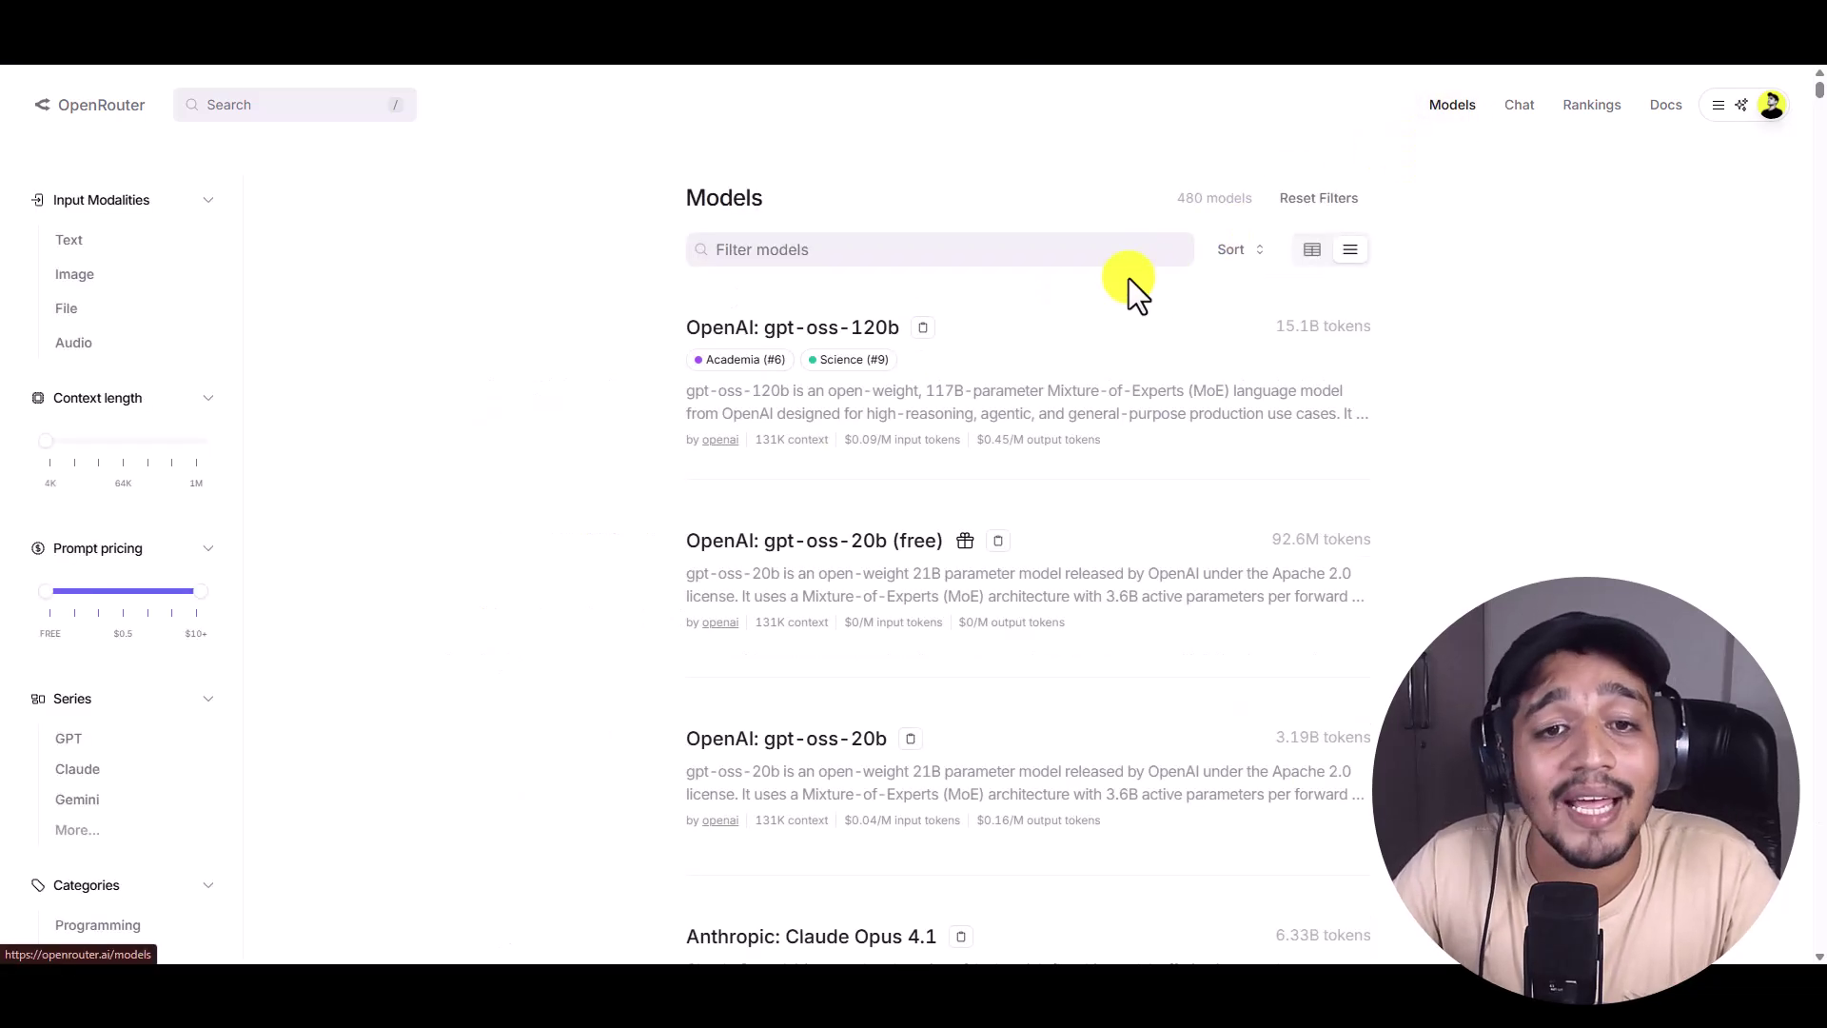
left_click(864, 328)
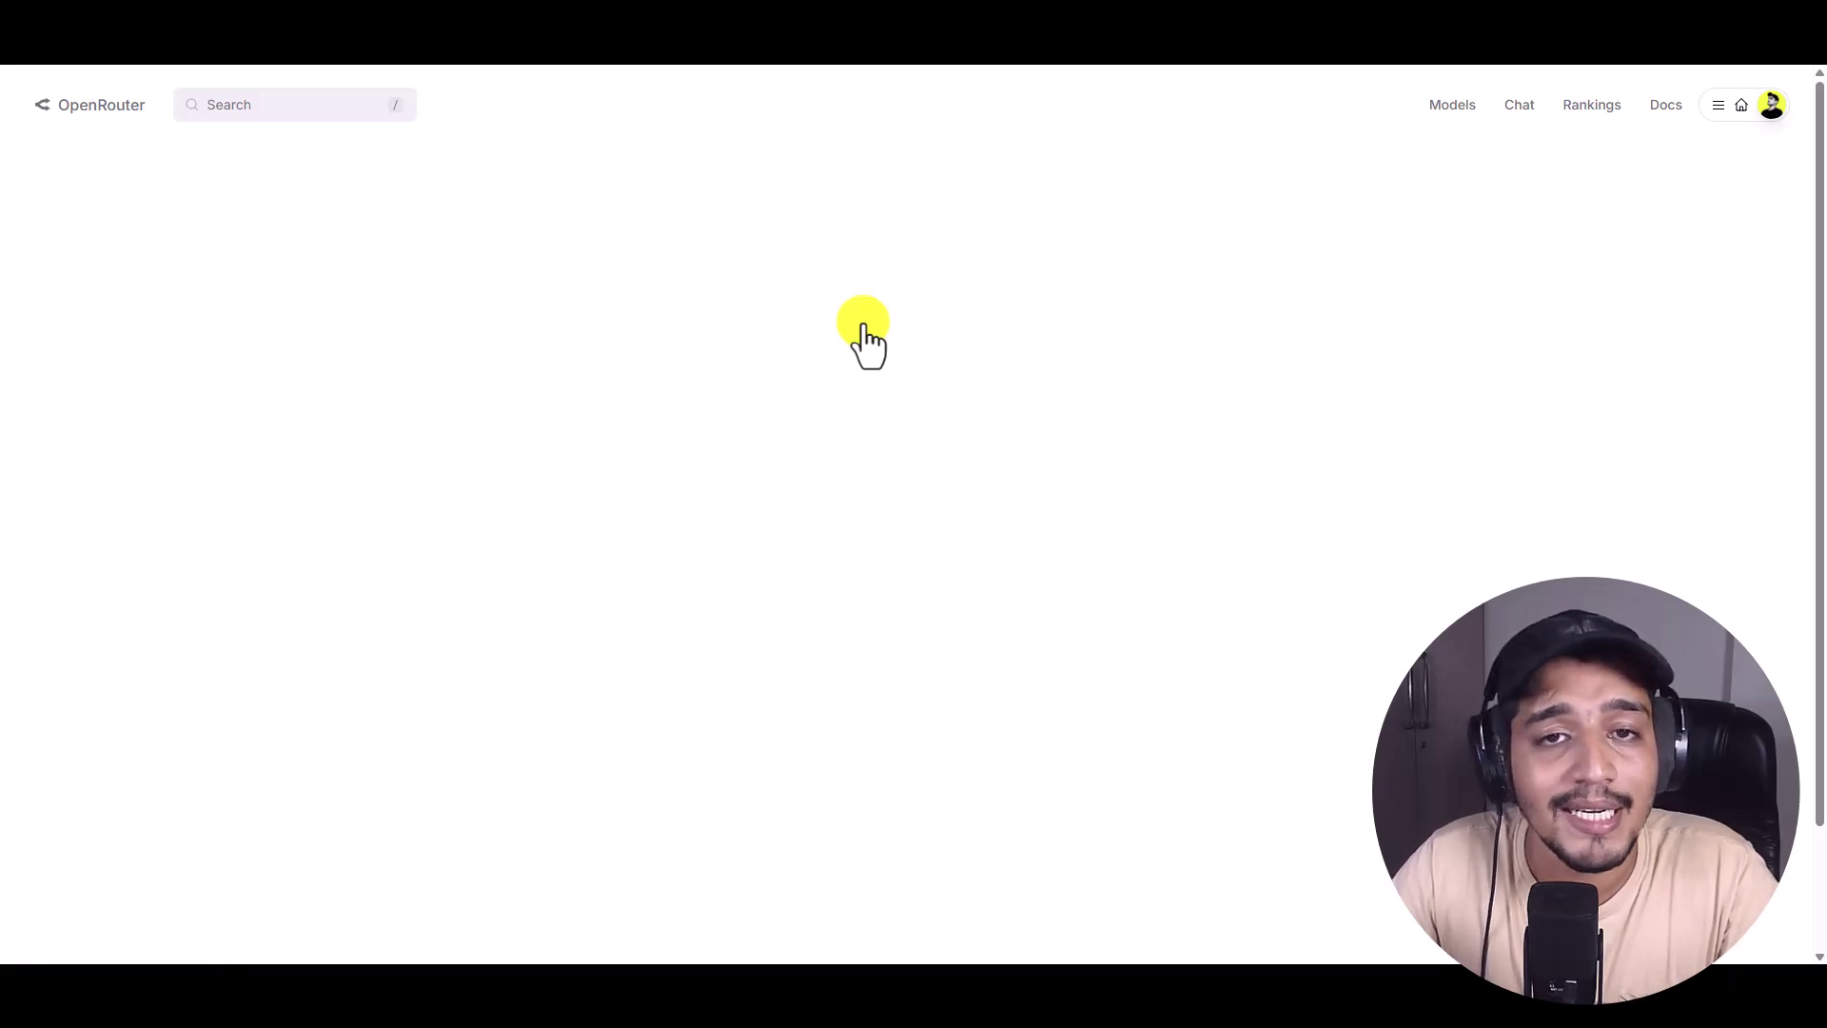
scroll(946, 500, "down", 3)
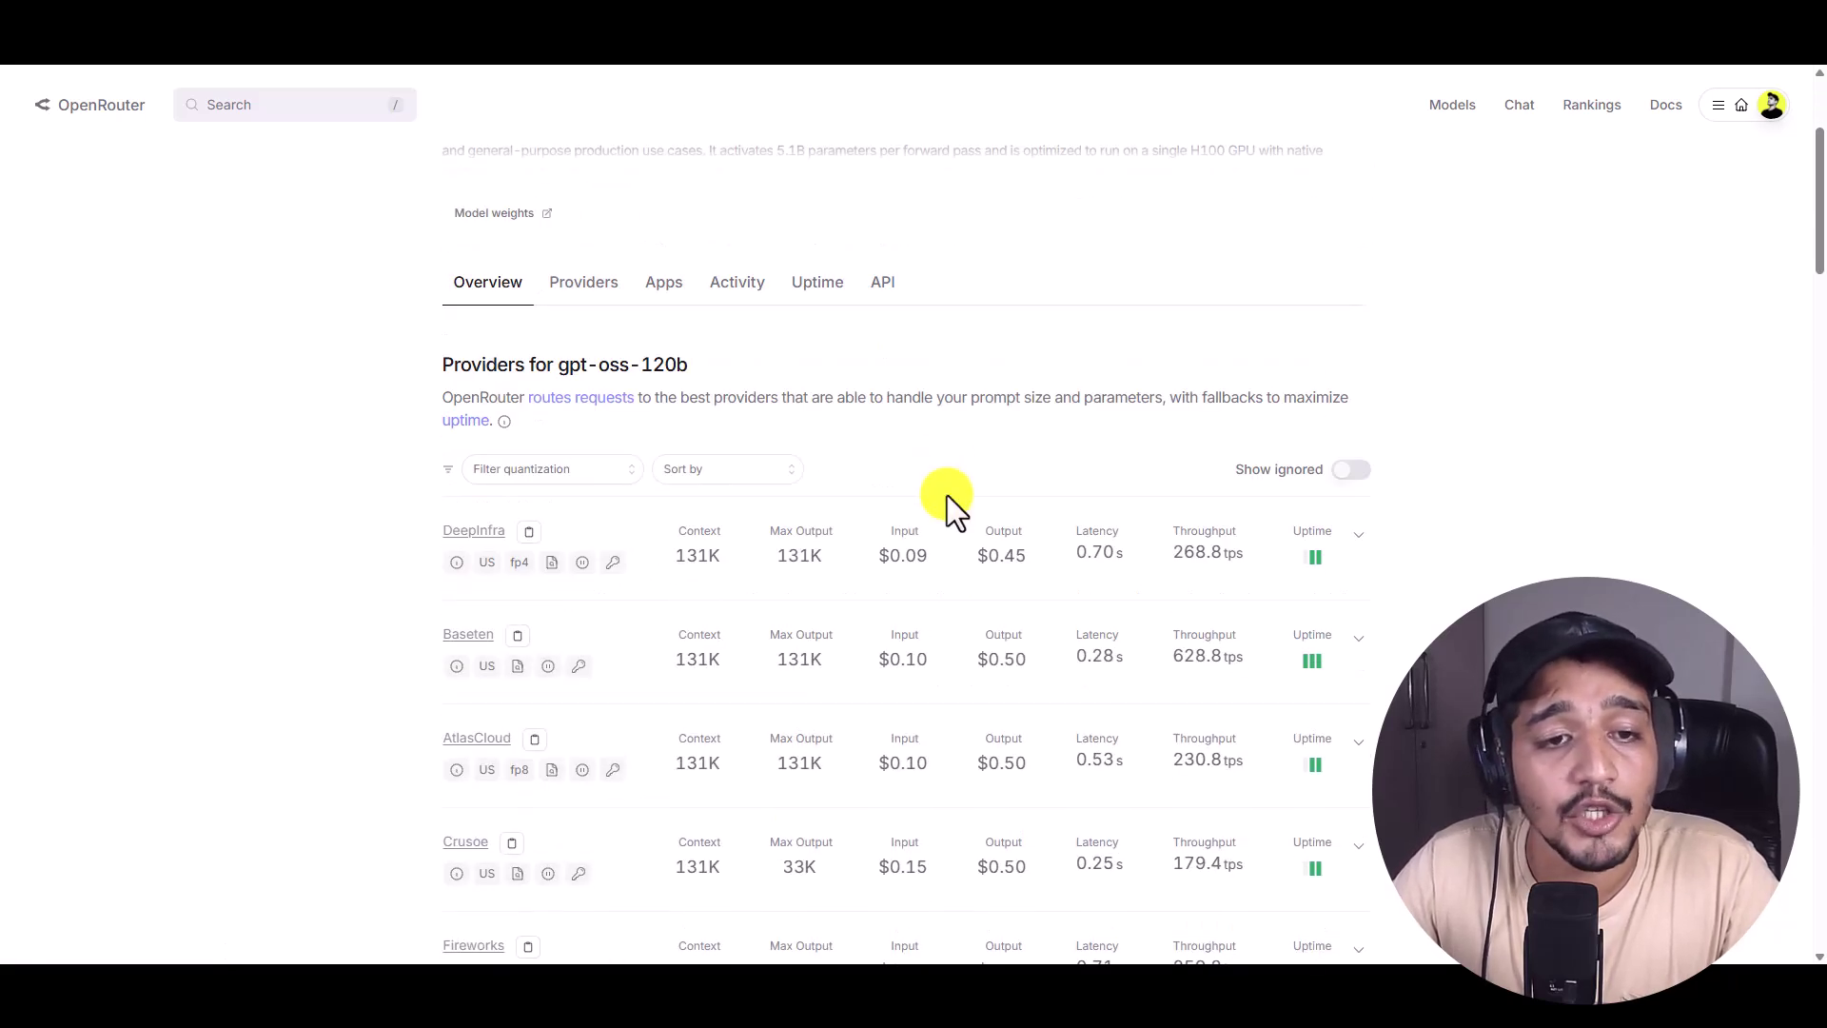
scroll(946, 494, "down", 1)
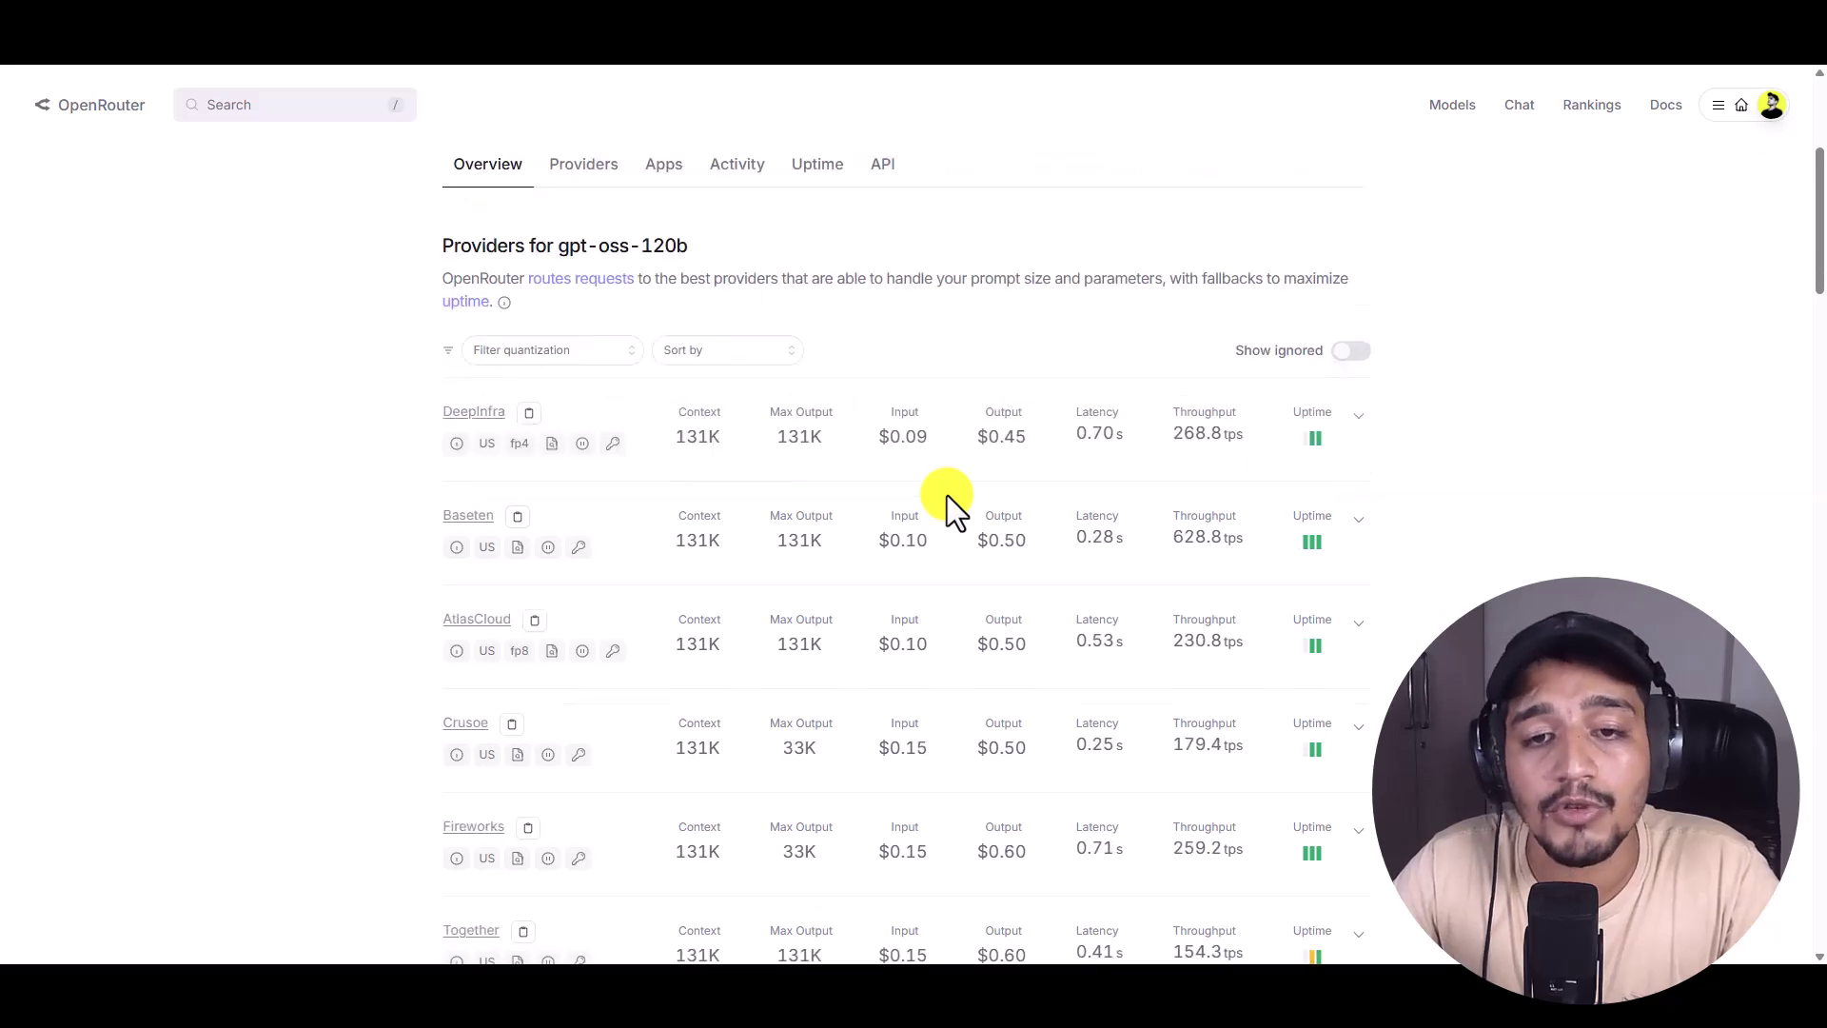
scroll(945, 495, "down", 5)
scroll(946, 500, "up", 9)
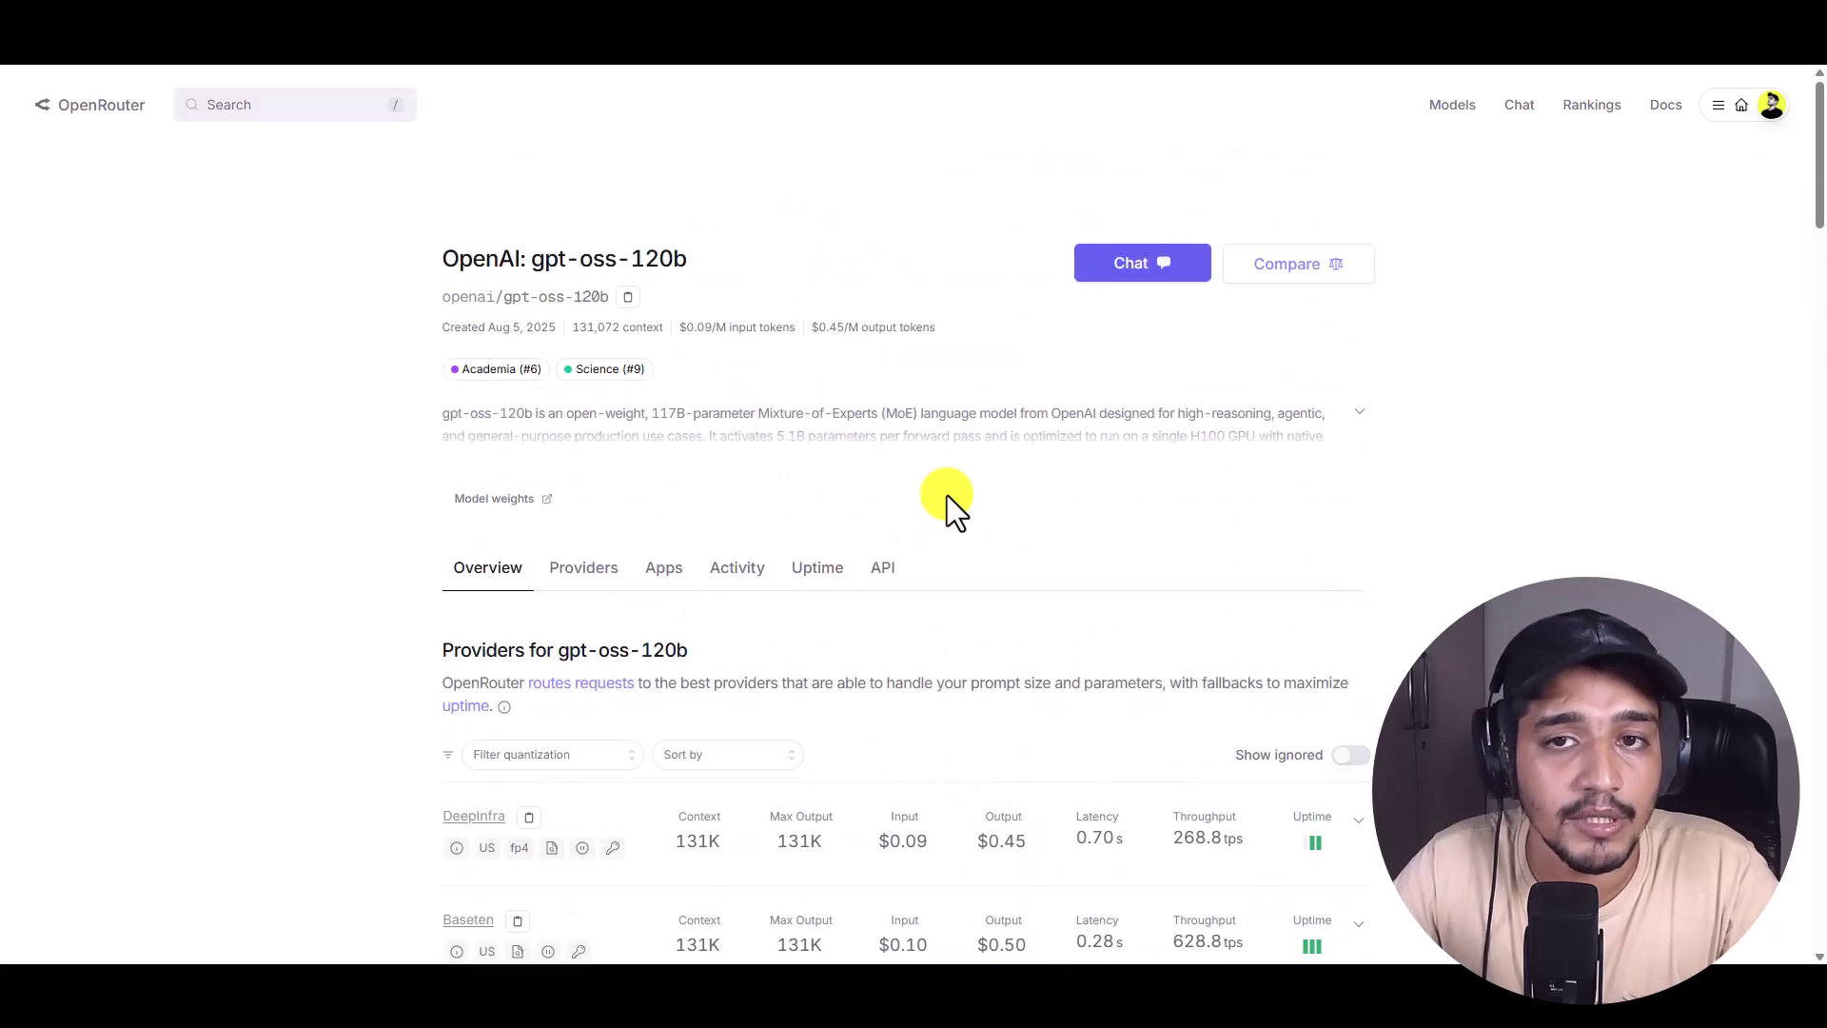
left_click(1152, 272)
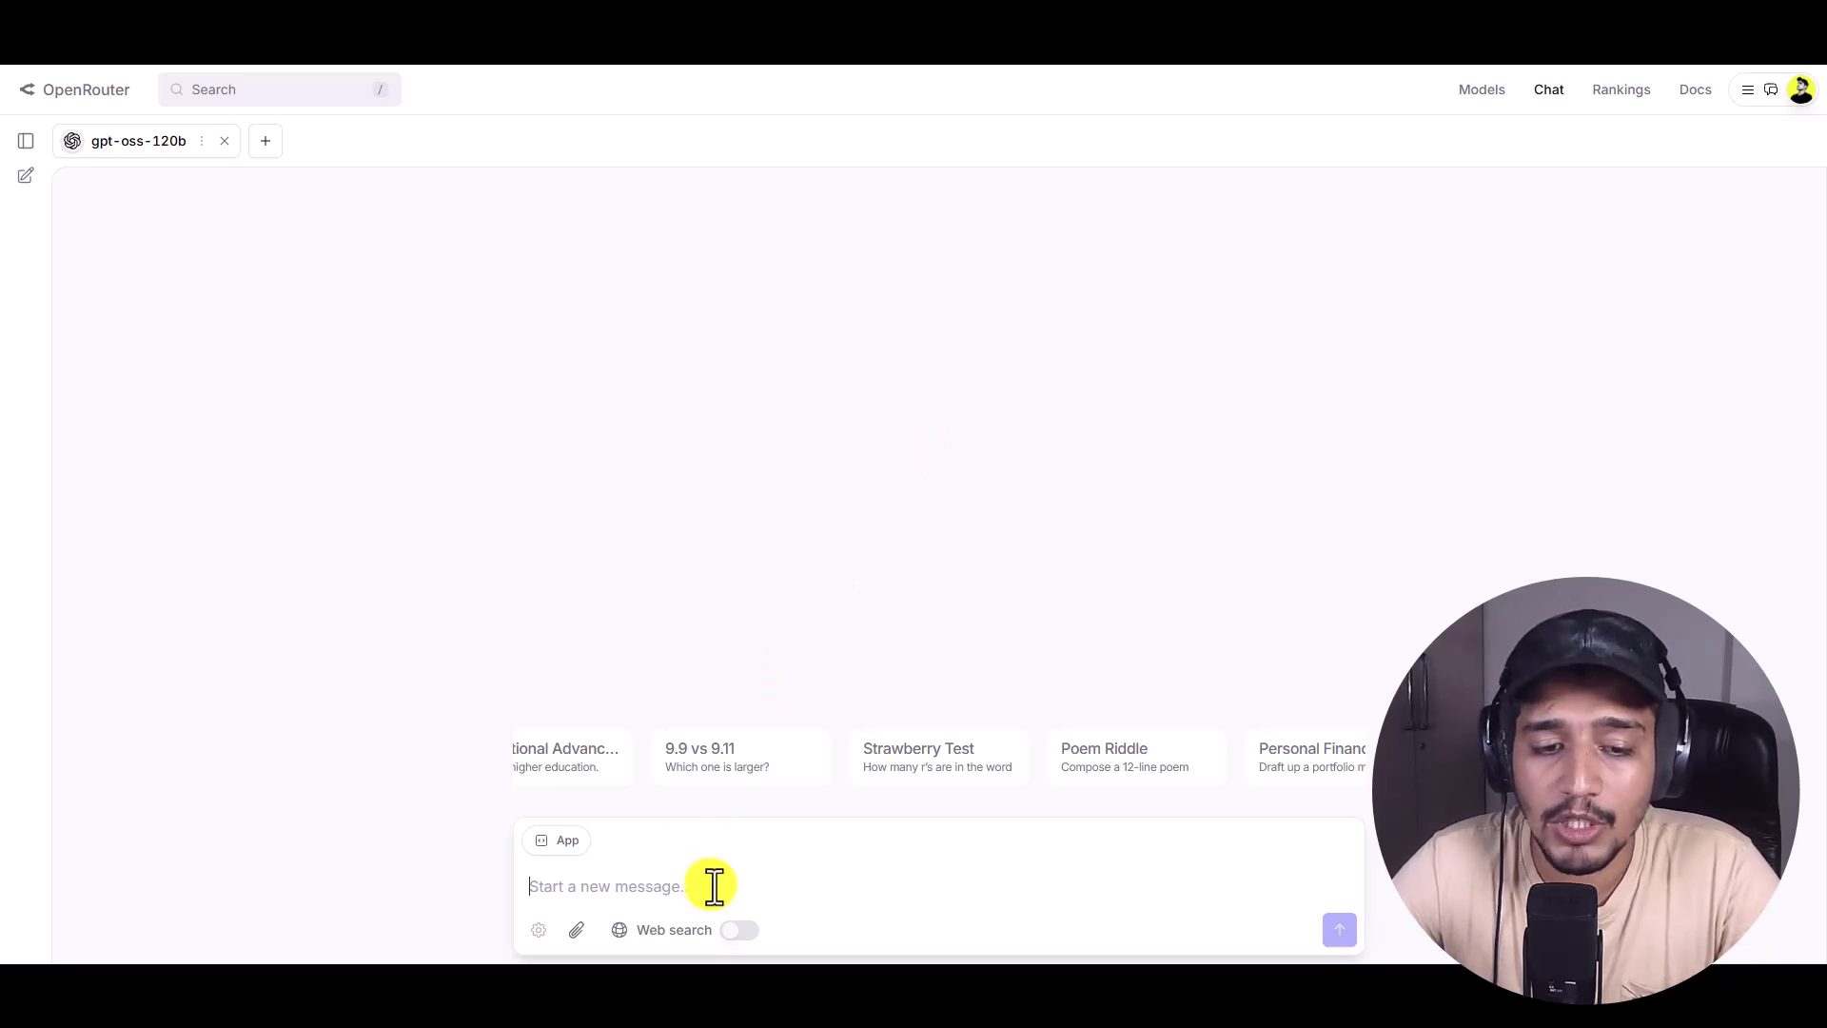
Send the Strawberry Test prompt and expand, then collapse, the model's reasoning
left_click(929, 766)
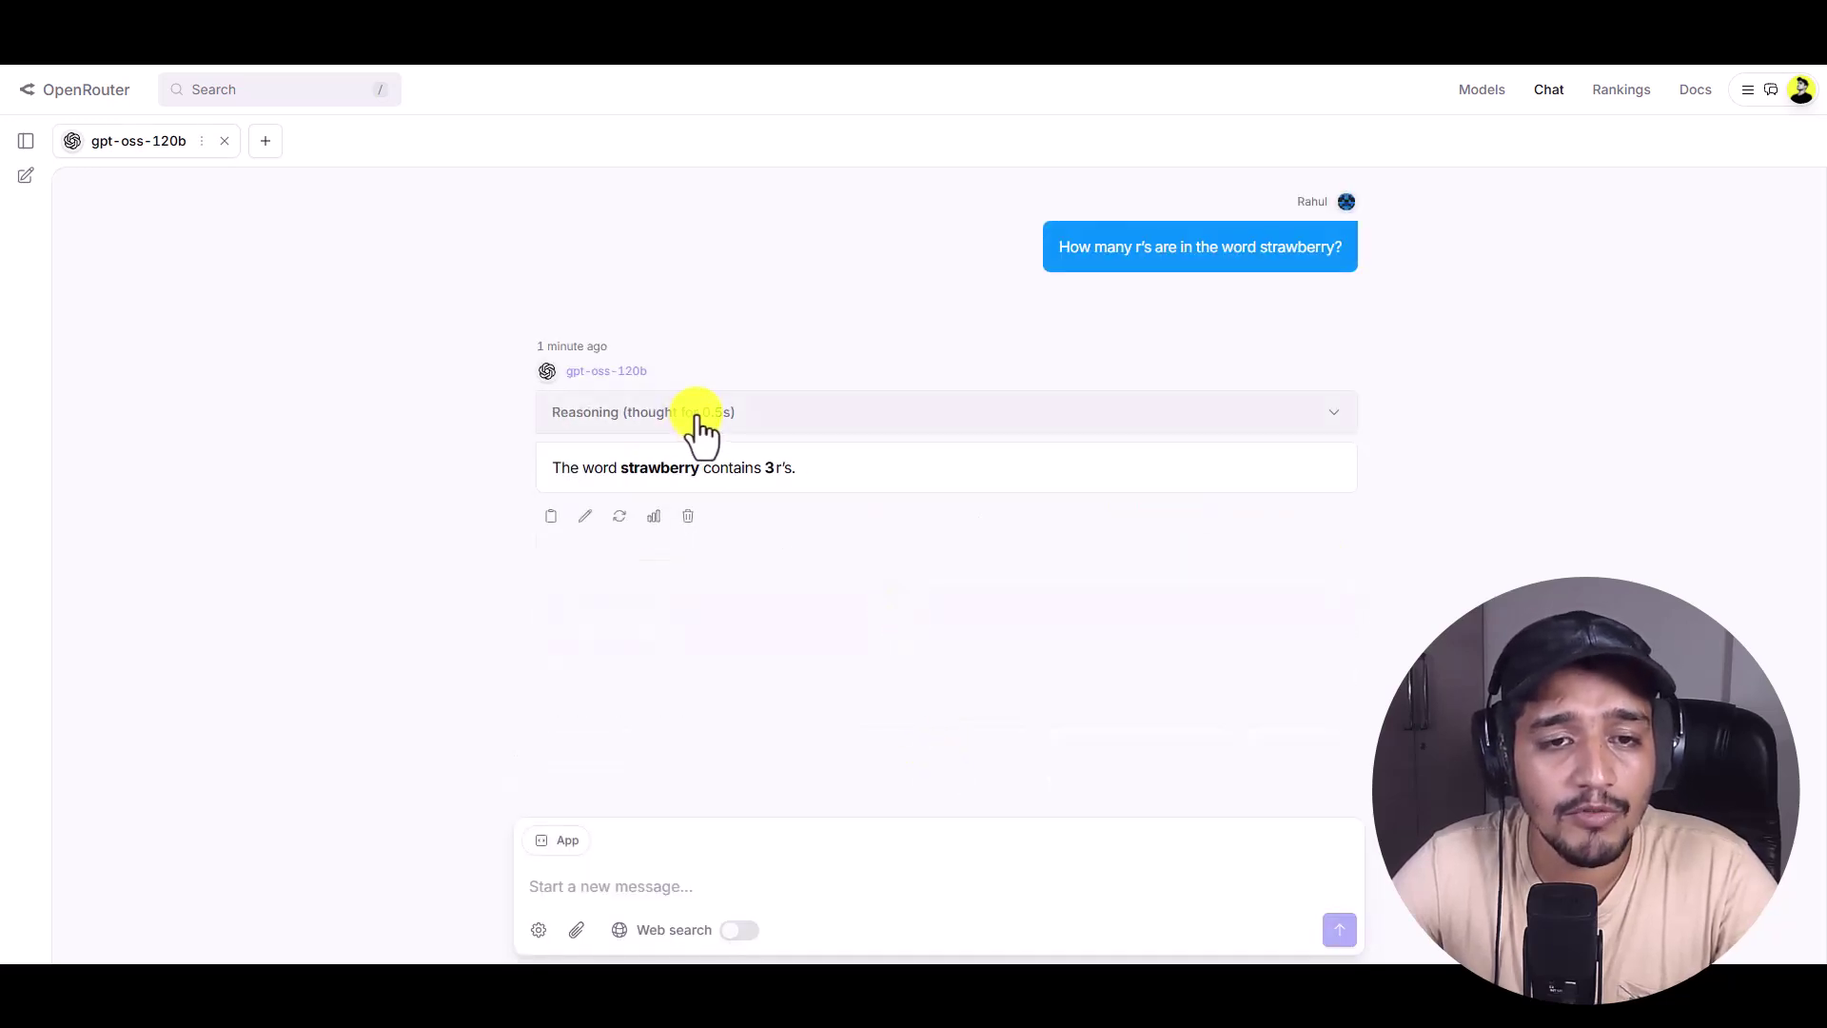
left_click(699, 417)
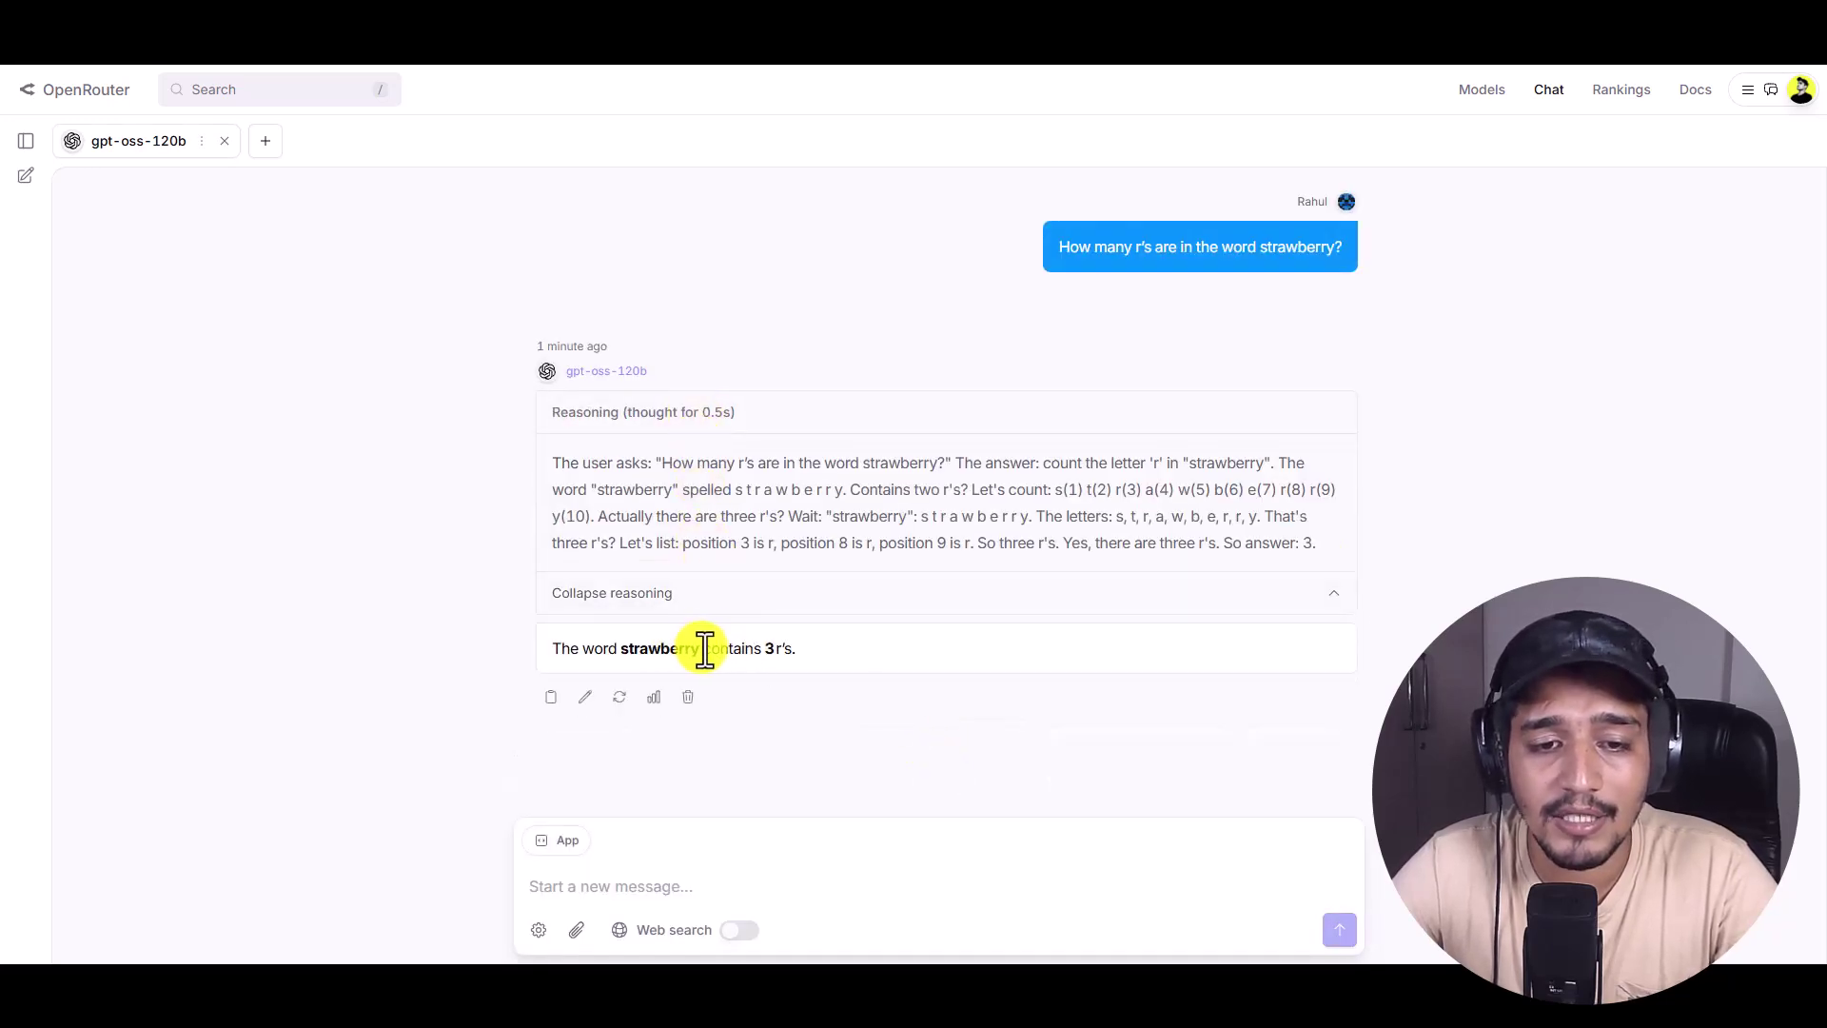
left_click(773, 417)
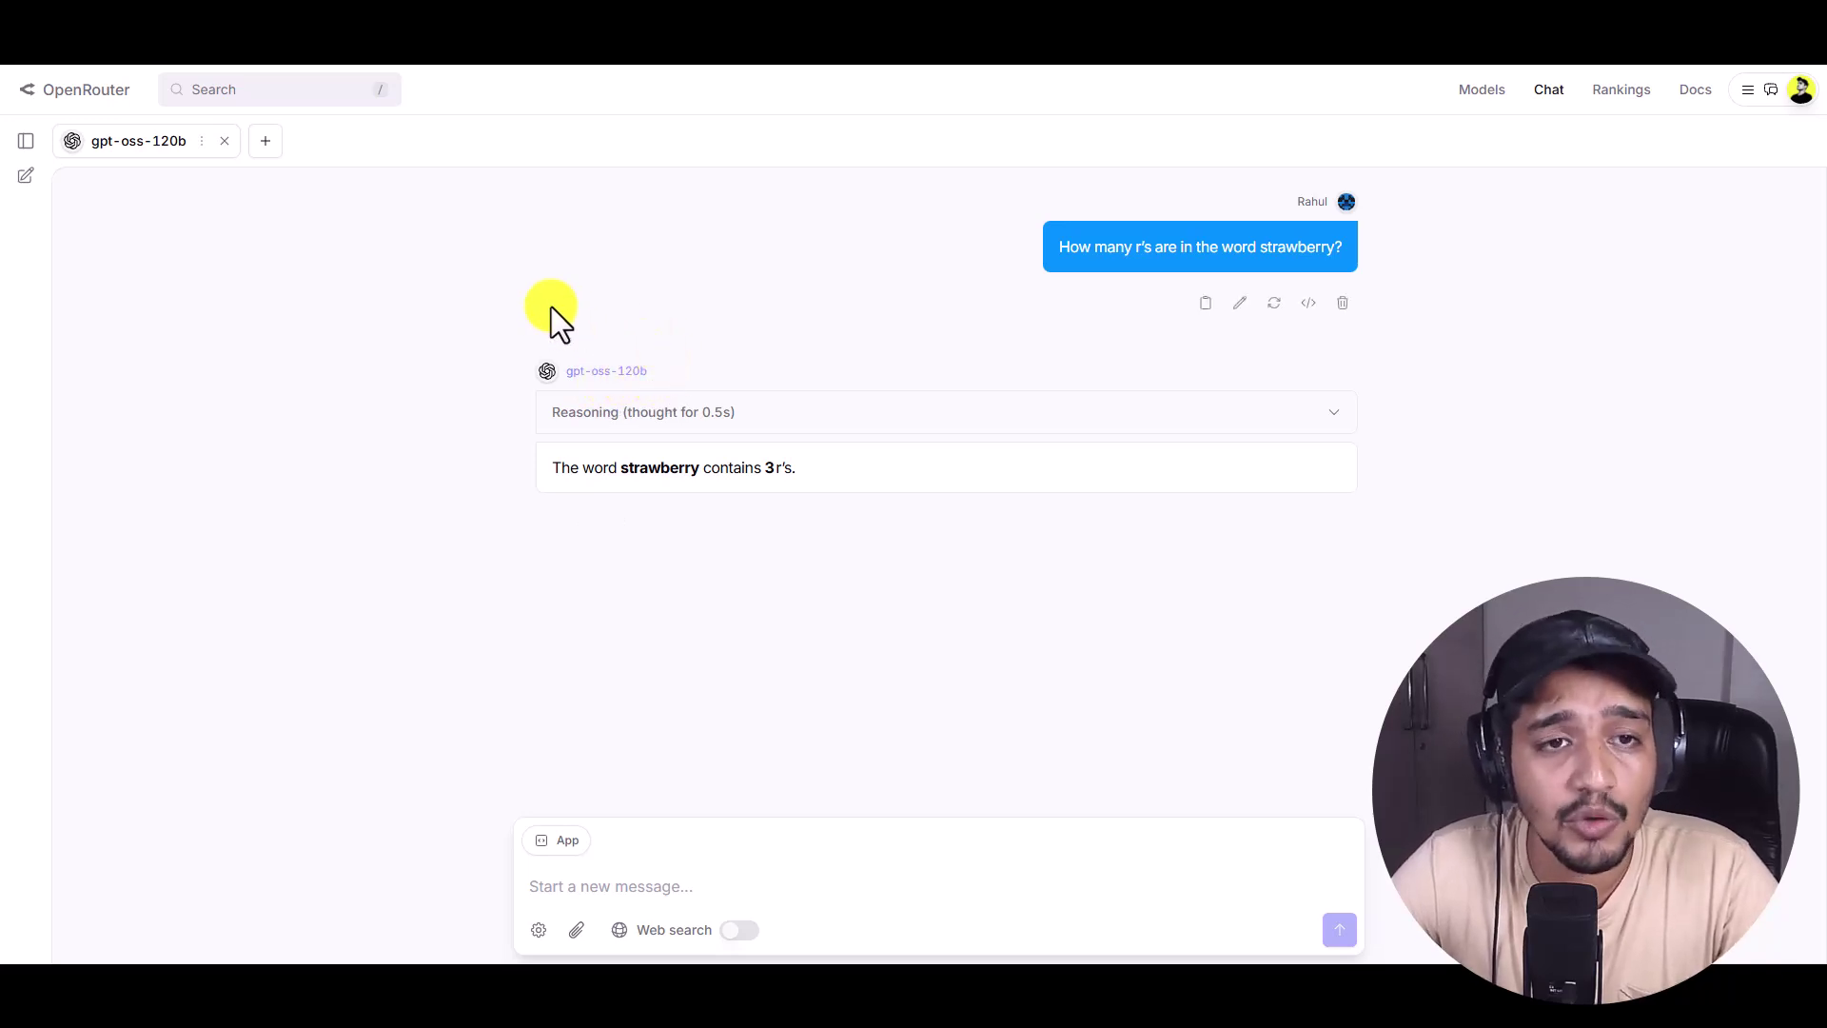
Add Qwen3 30B A3B Instruct 2507, GLM 4 32B, Devstral Small 1.1 and another model to the chat
left_click(265, 143)
mouse_move(797, 537)
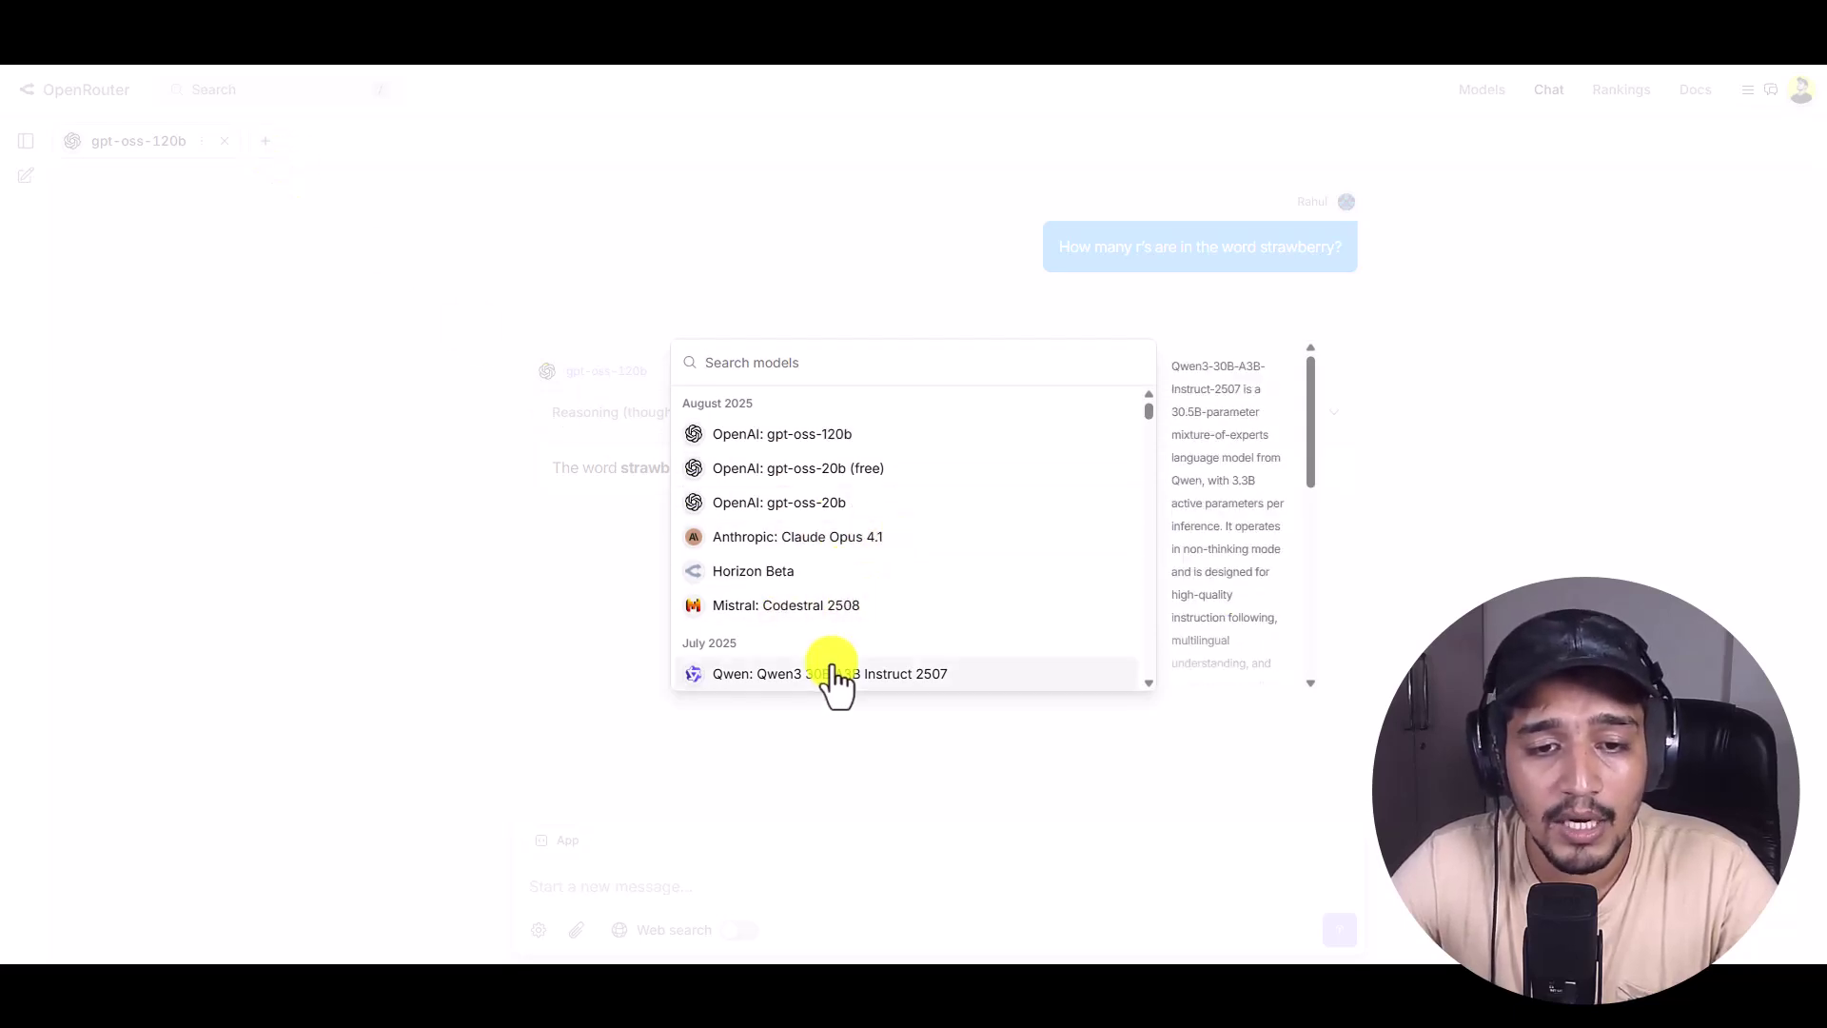
left_click(824, 675)
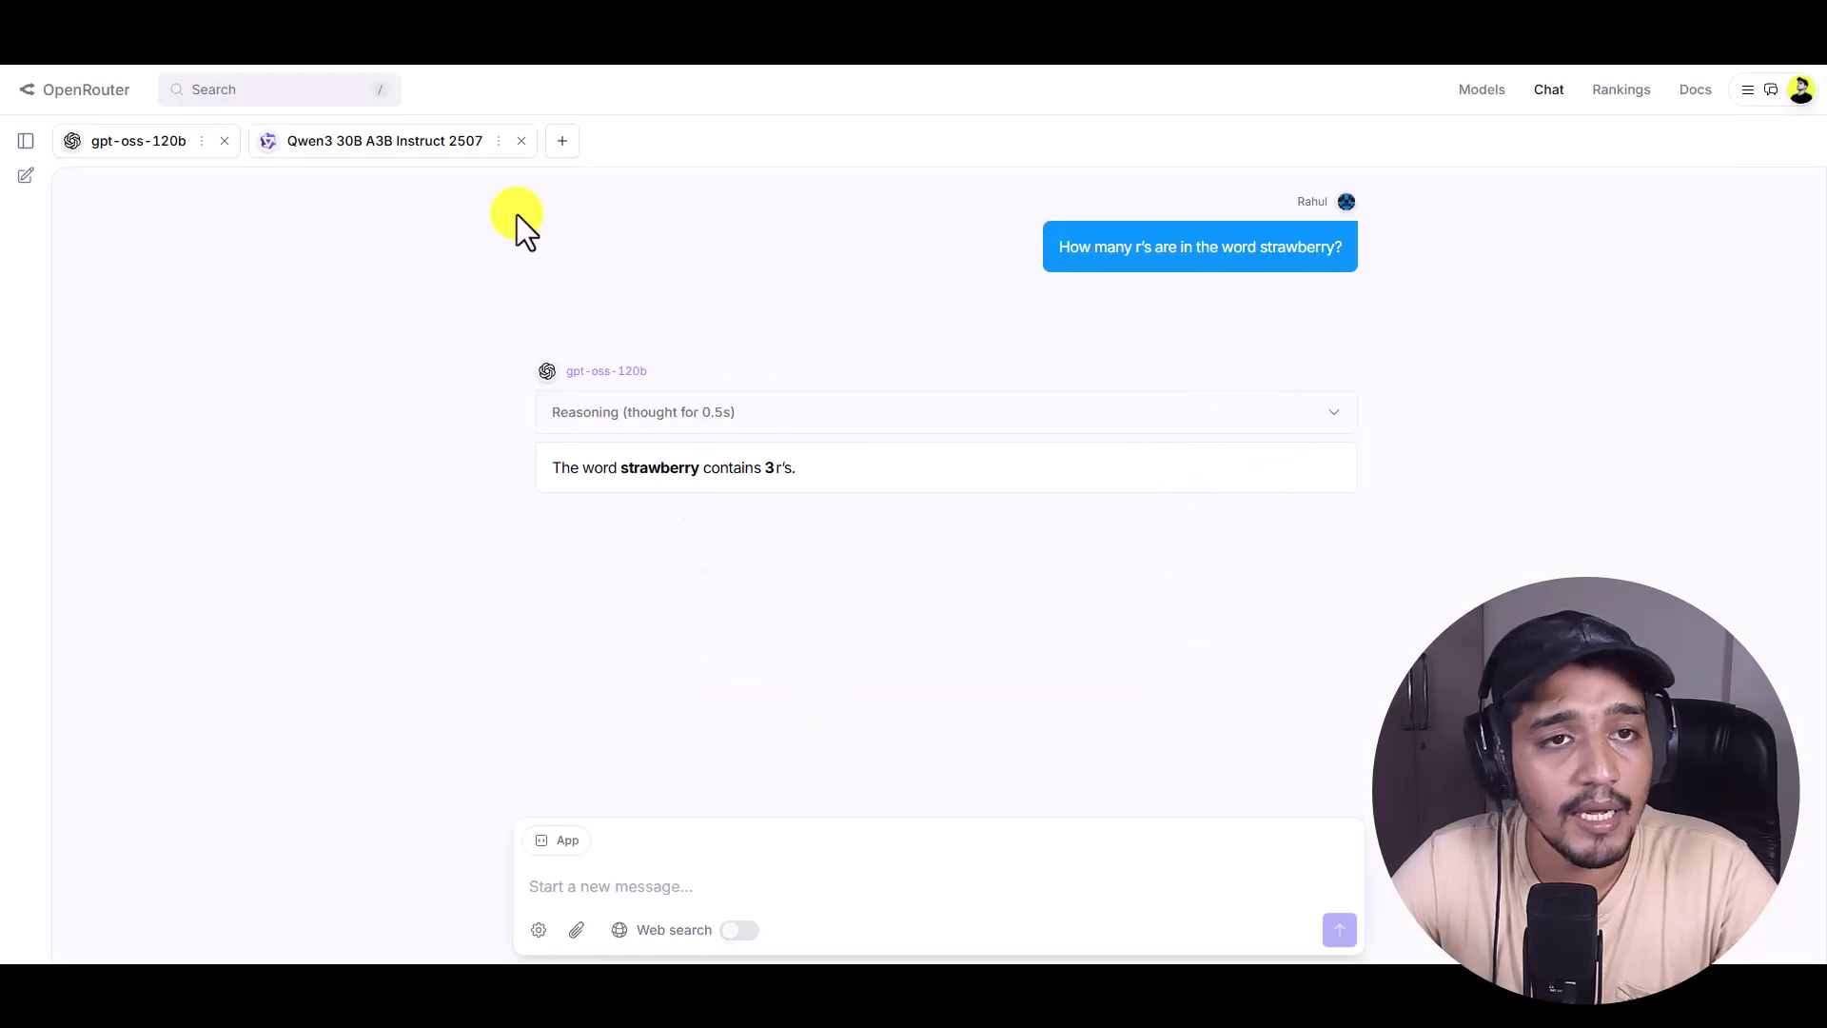
left_click(561, 140)
scroll(885, 576, "down", 3)
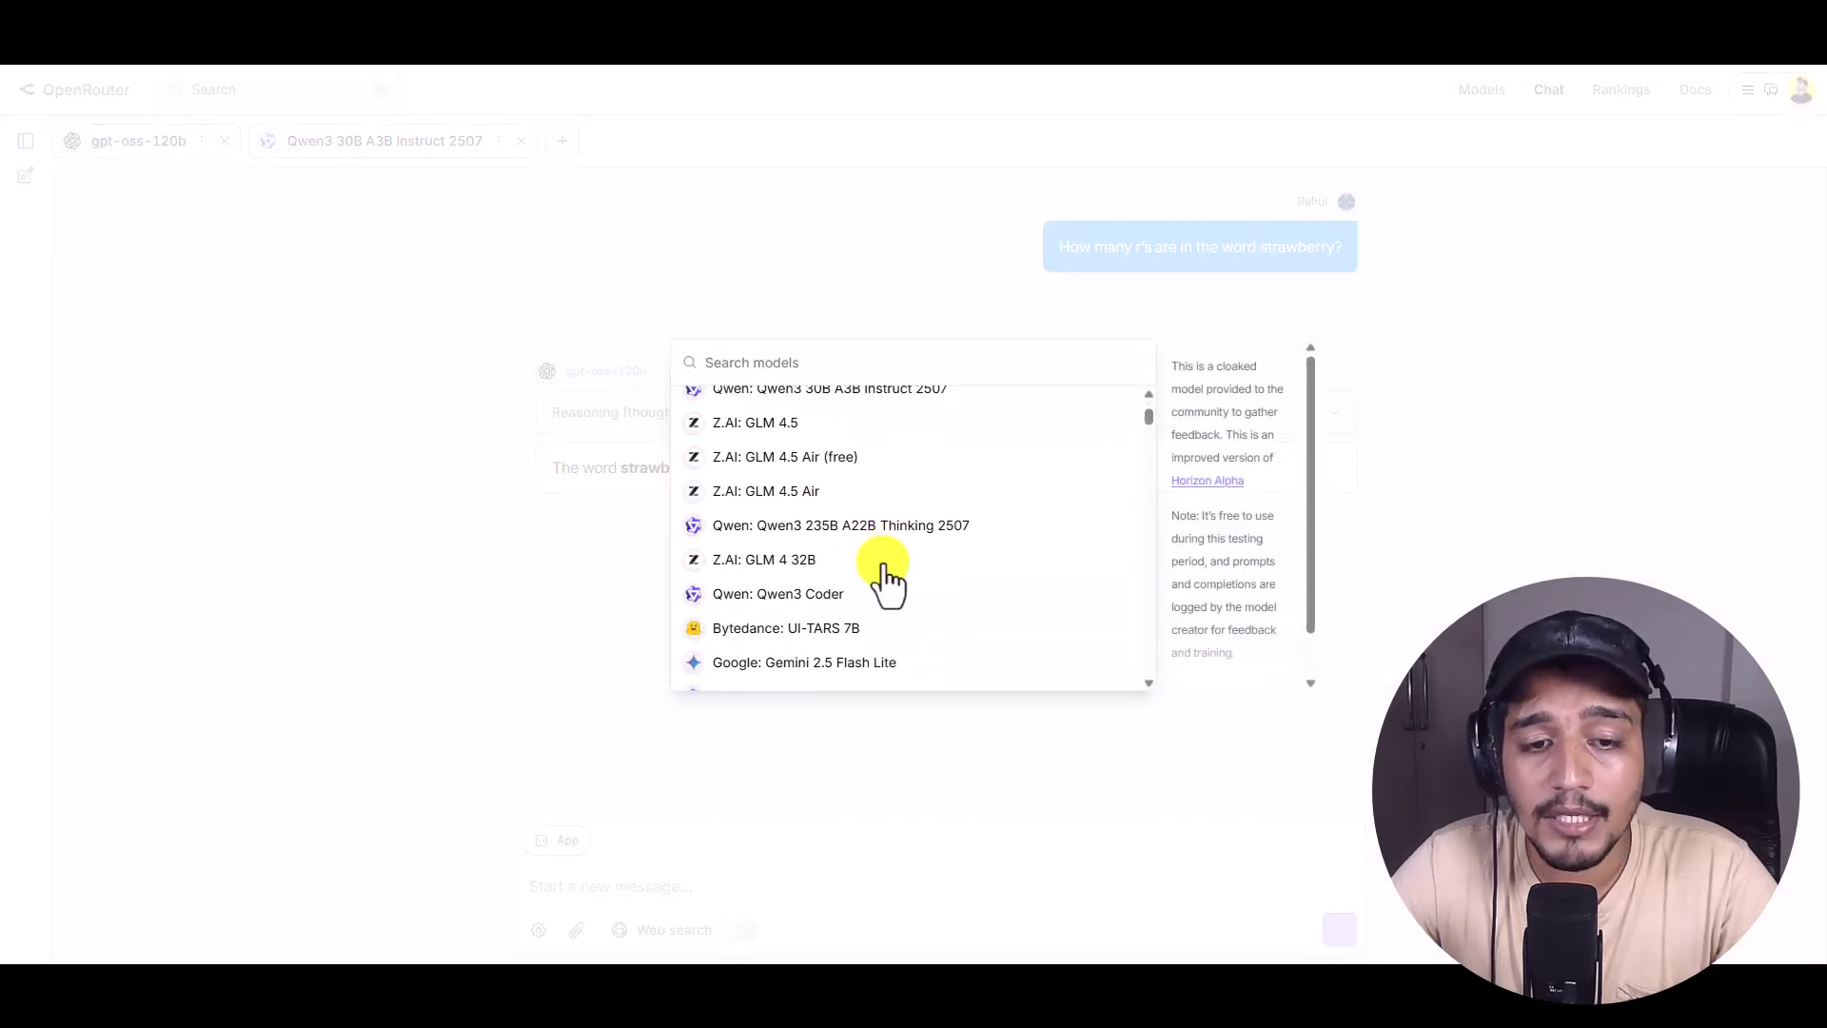
left_click(804, 561)
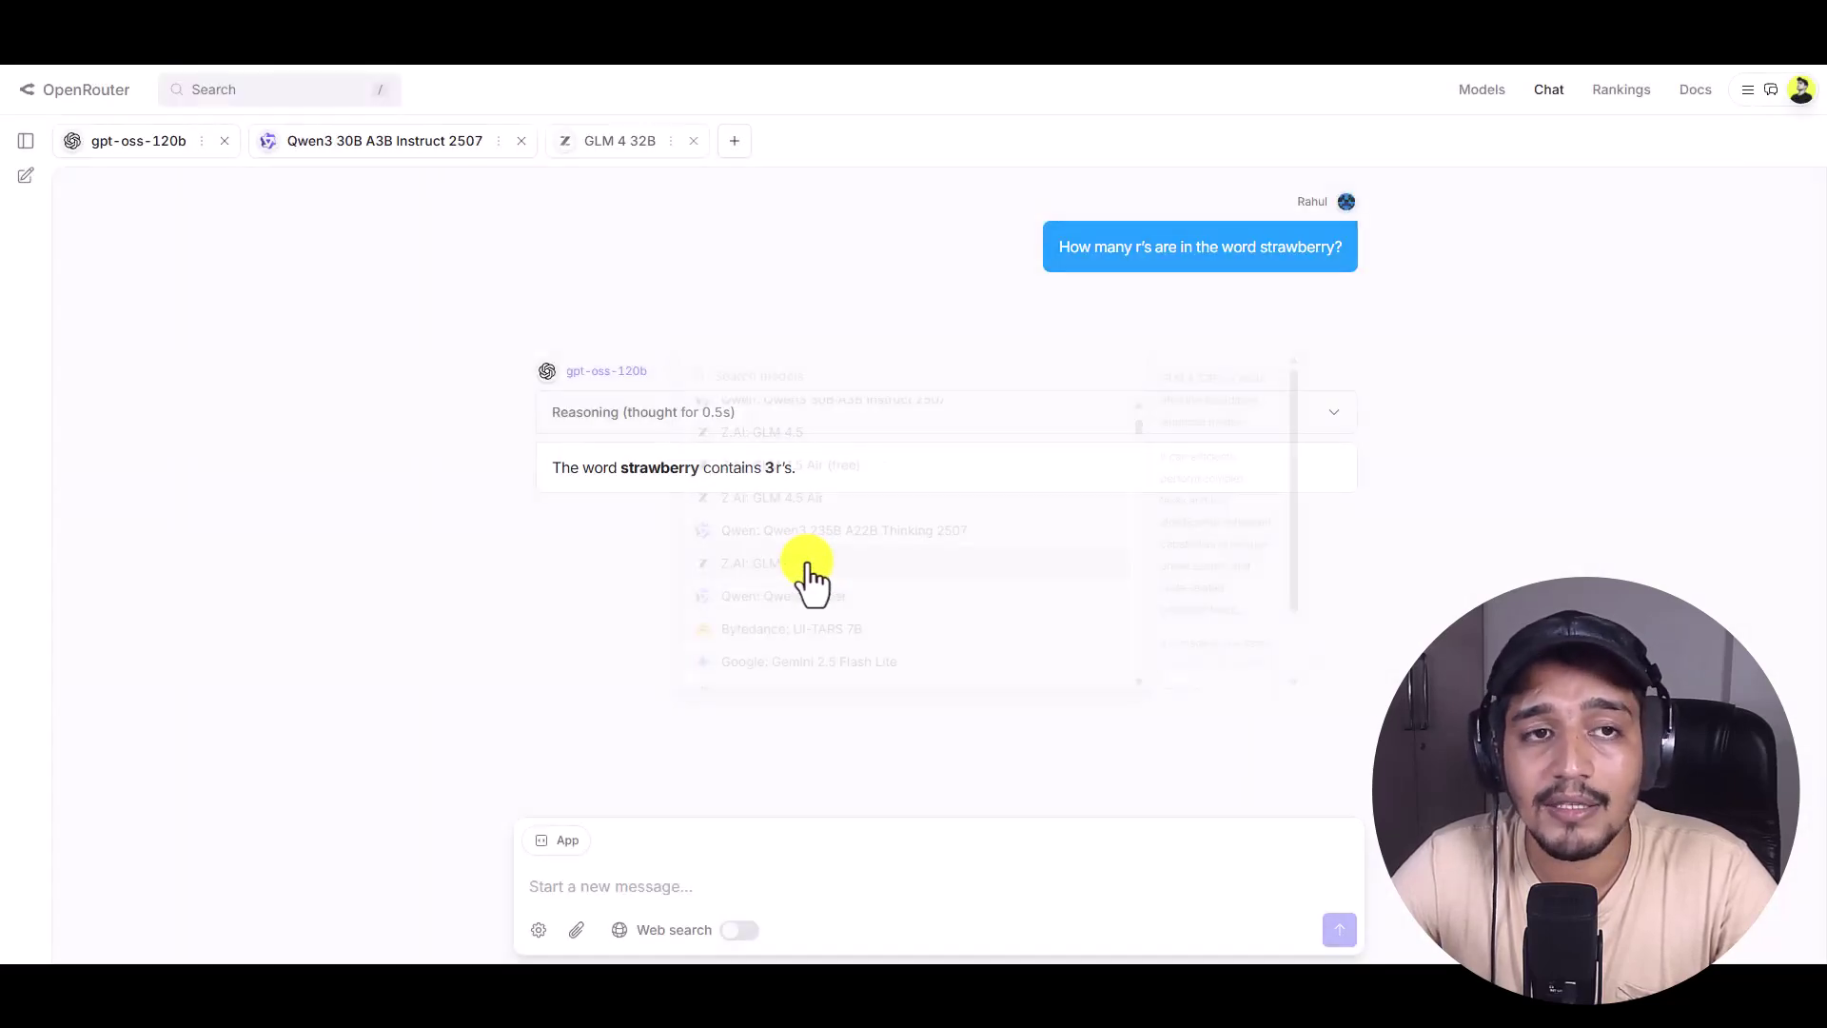
left_click(735, 143)
scroll(865, 571, "down", 3)
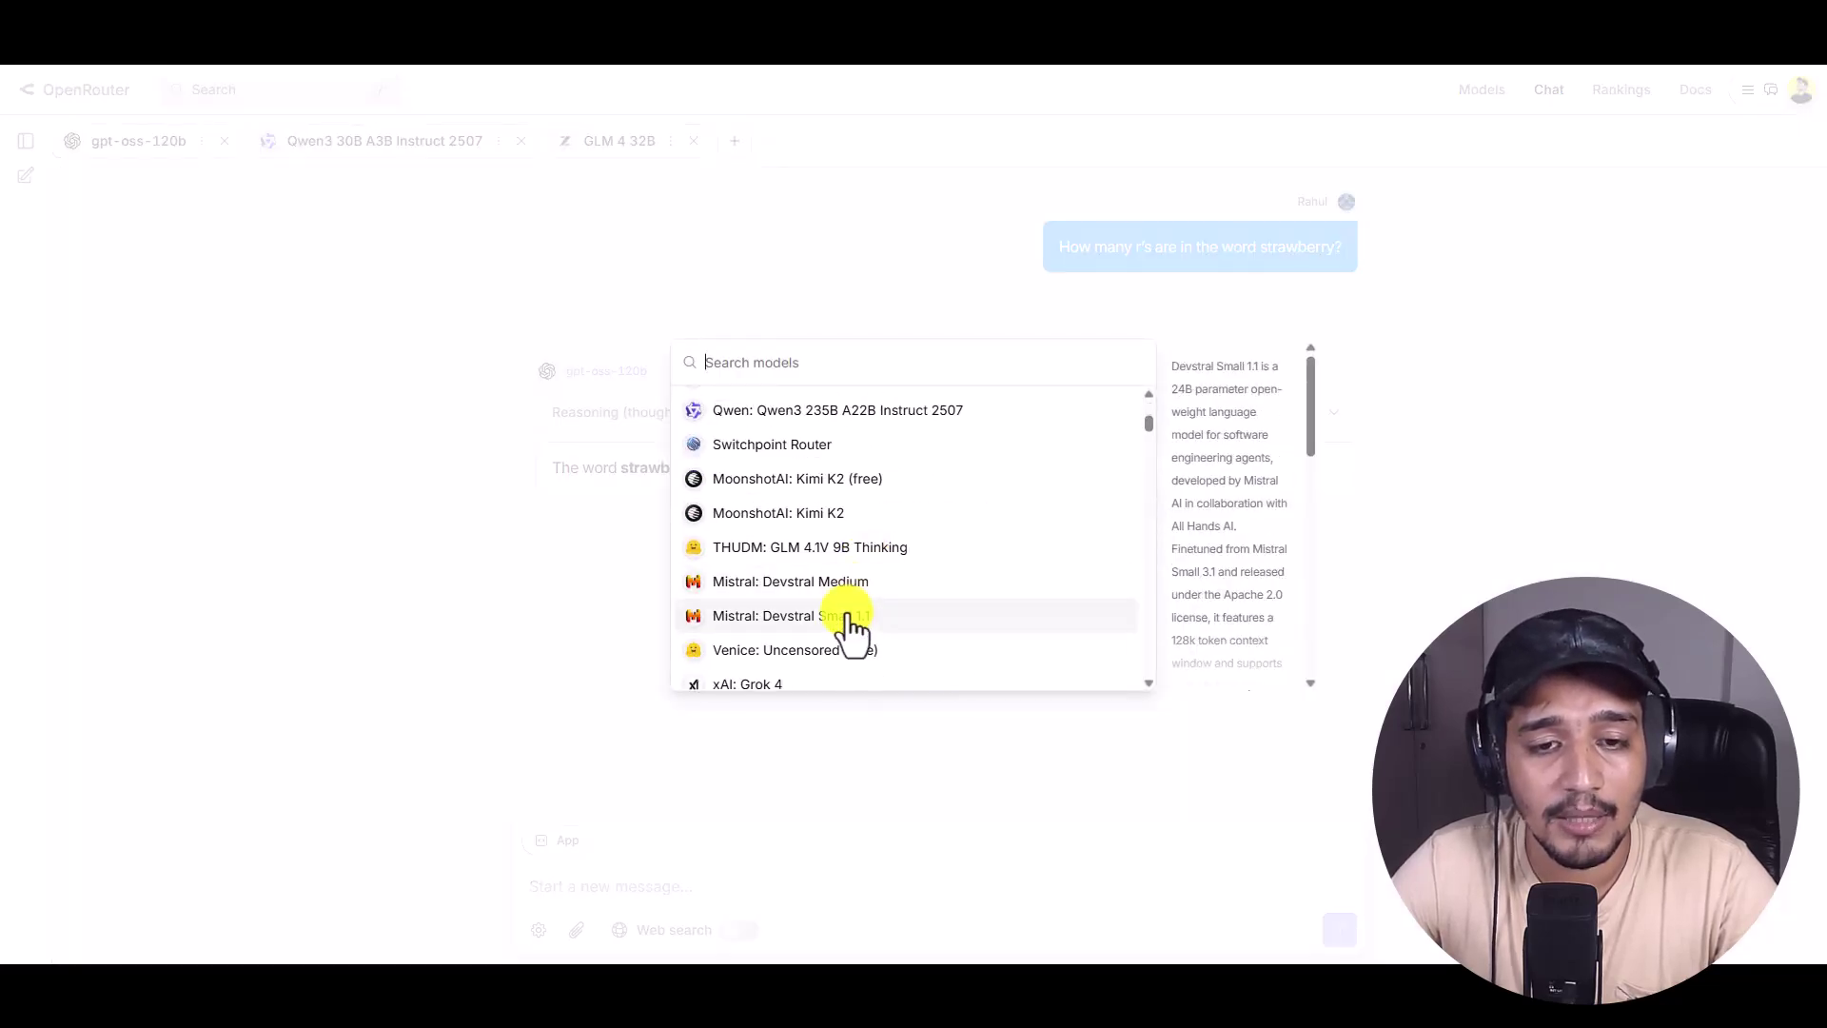
left_click(854, 624)
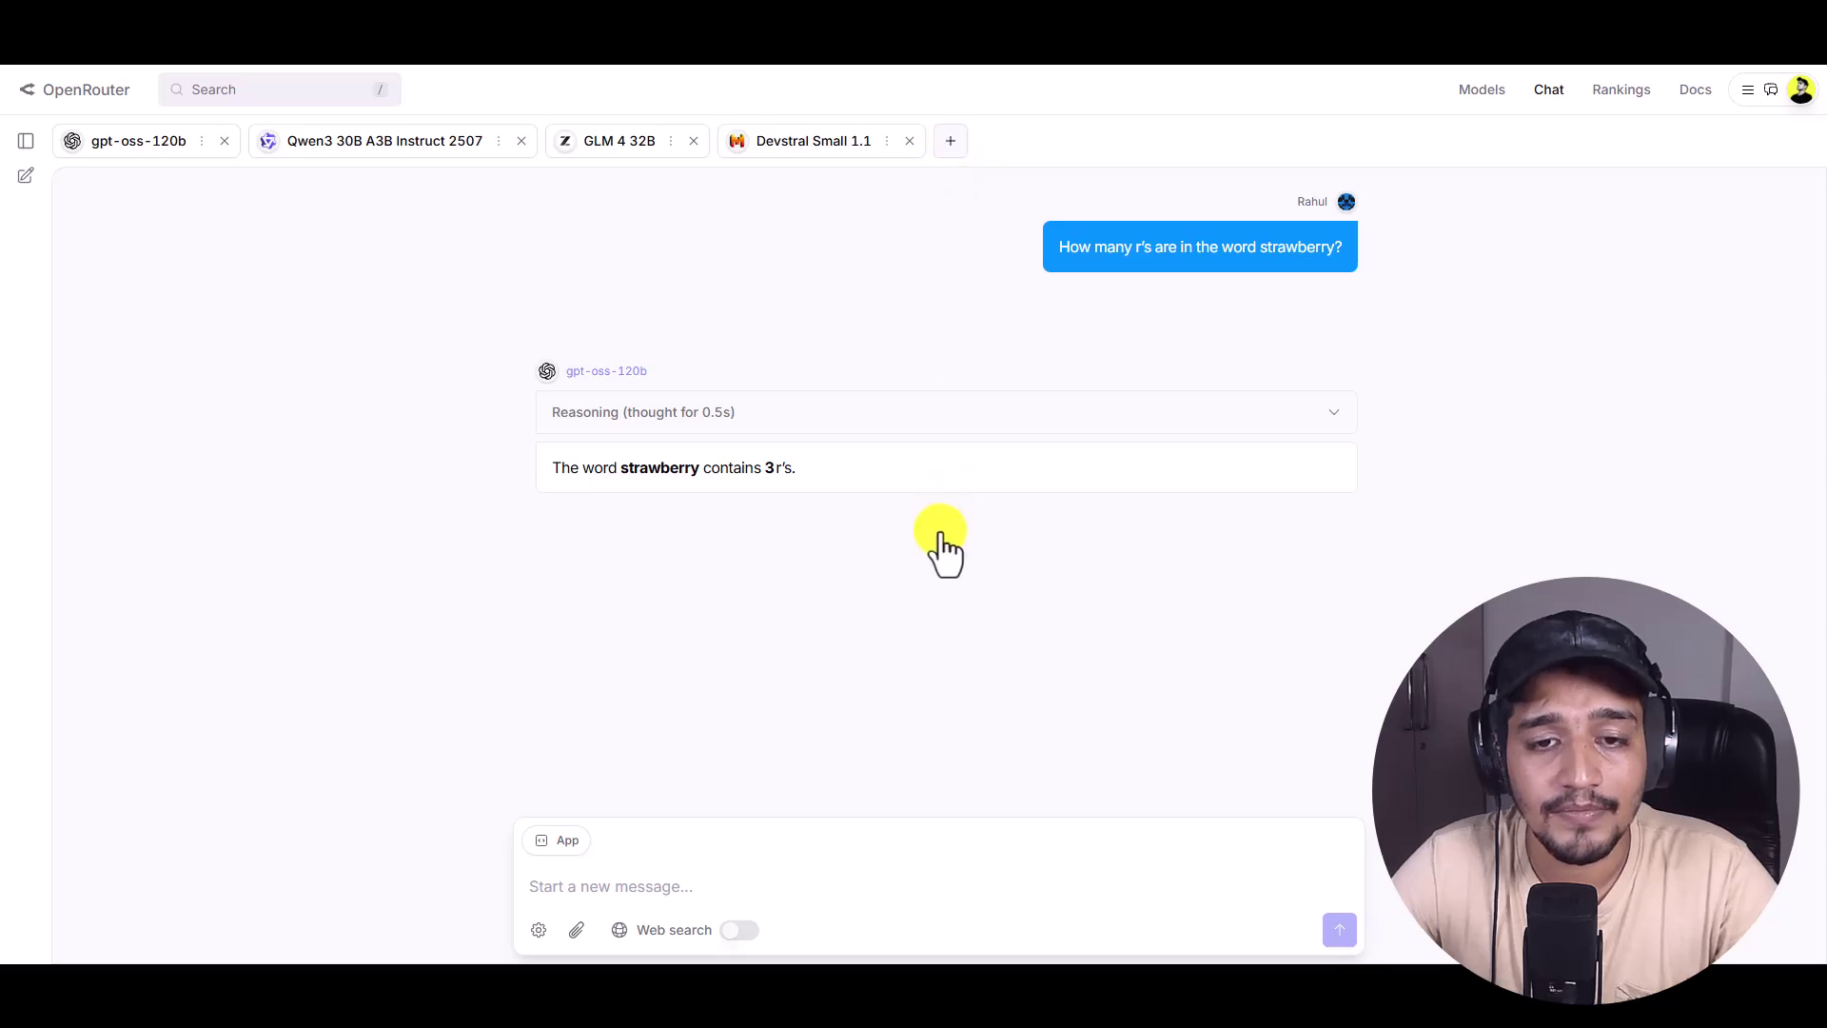
left_click(953, 143)
left_click(813, 630)
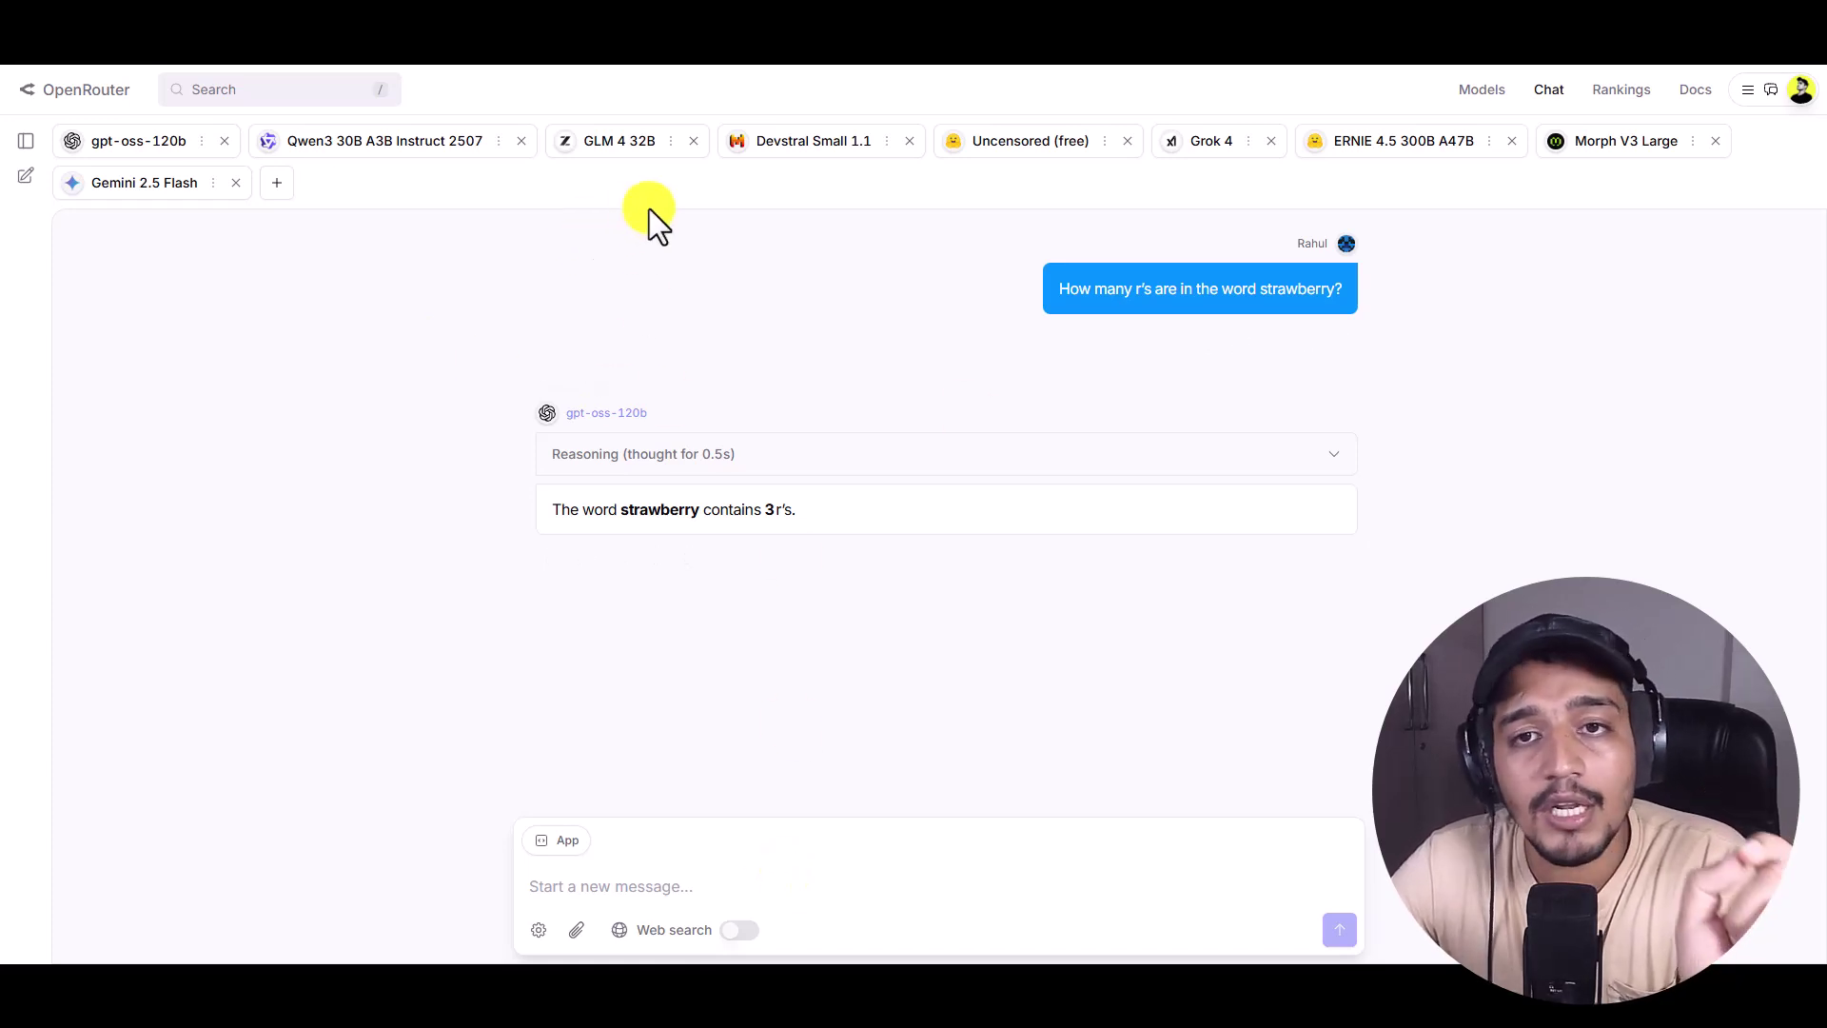
mouse_move(1199, 247)
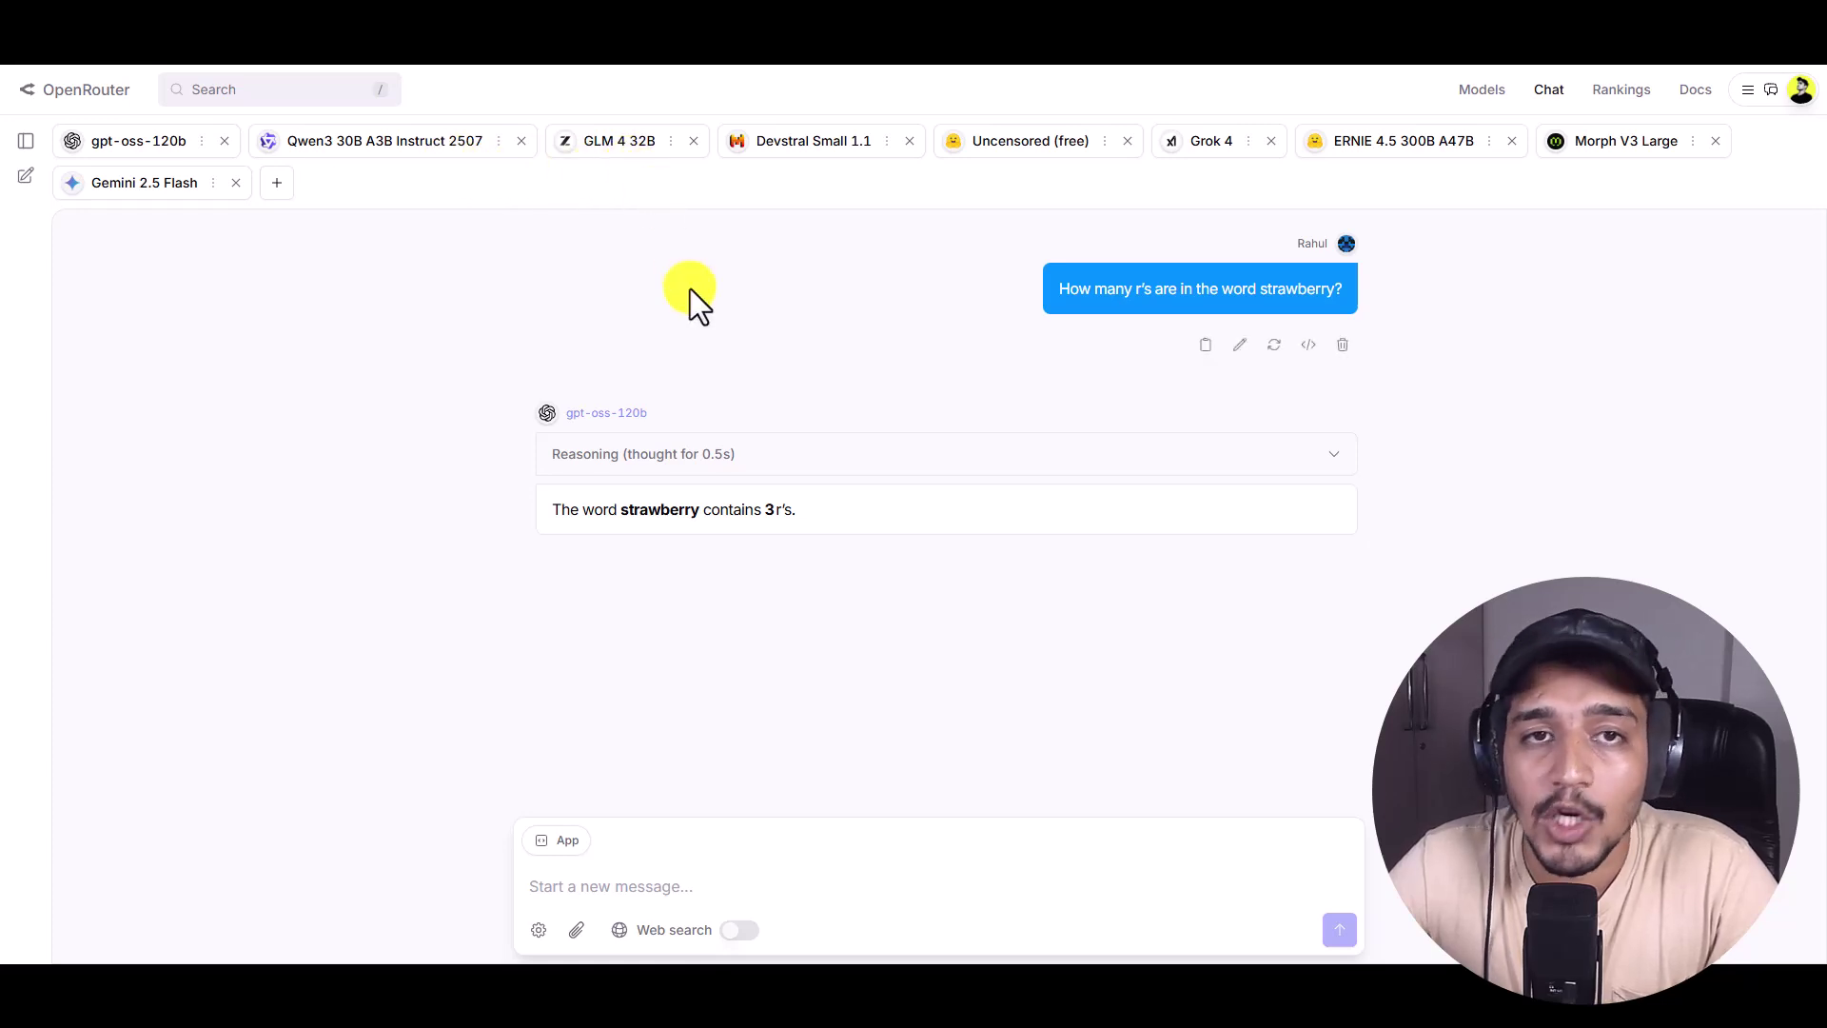
Close the Qwen3, Devstral, Uncensored, Grok 4, ERNIE 4.5, Morph V3 and GLM 4 tabs
left_click(520, 141)
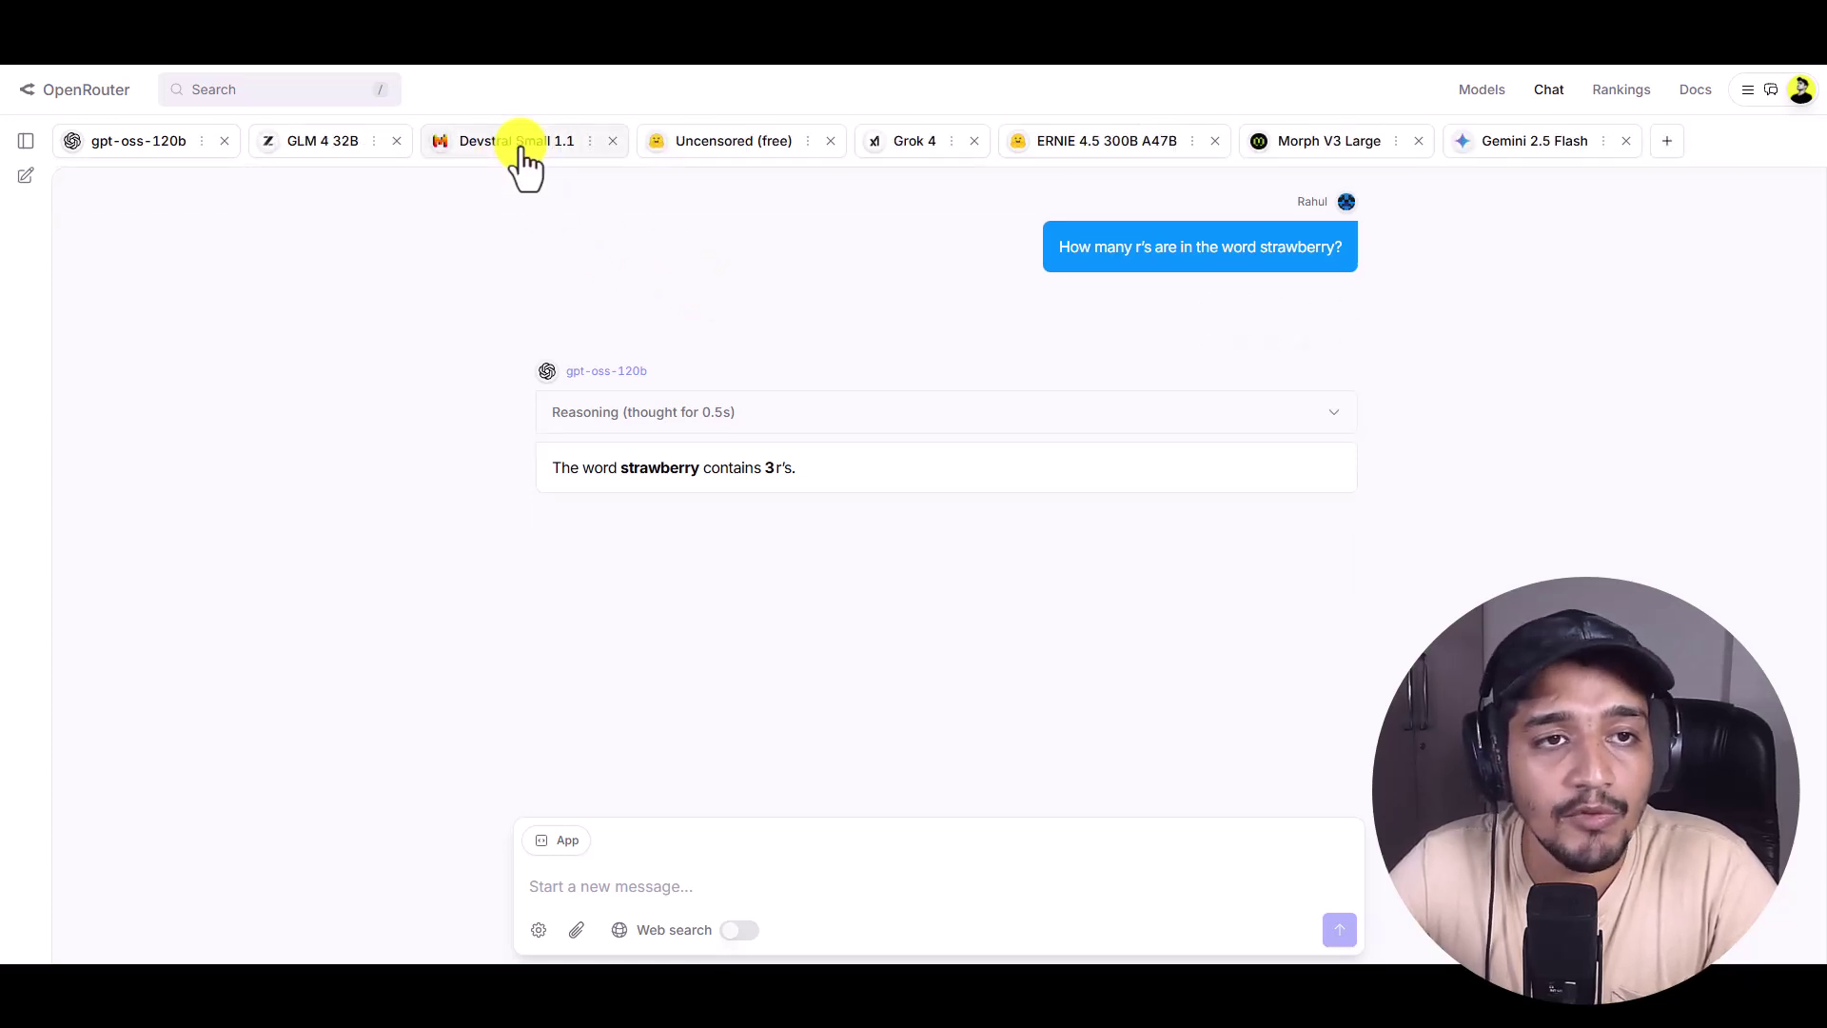
left_click(596, 141)
left_click(612, 140)
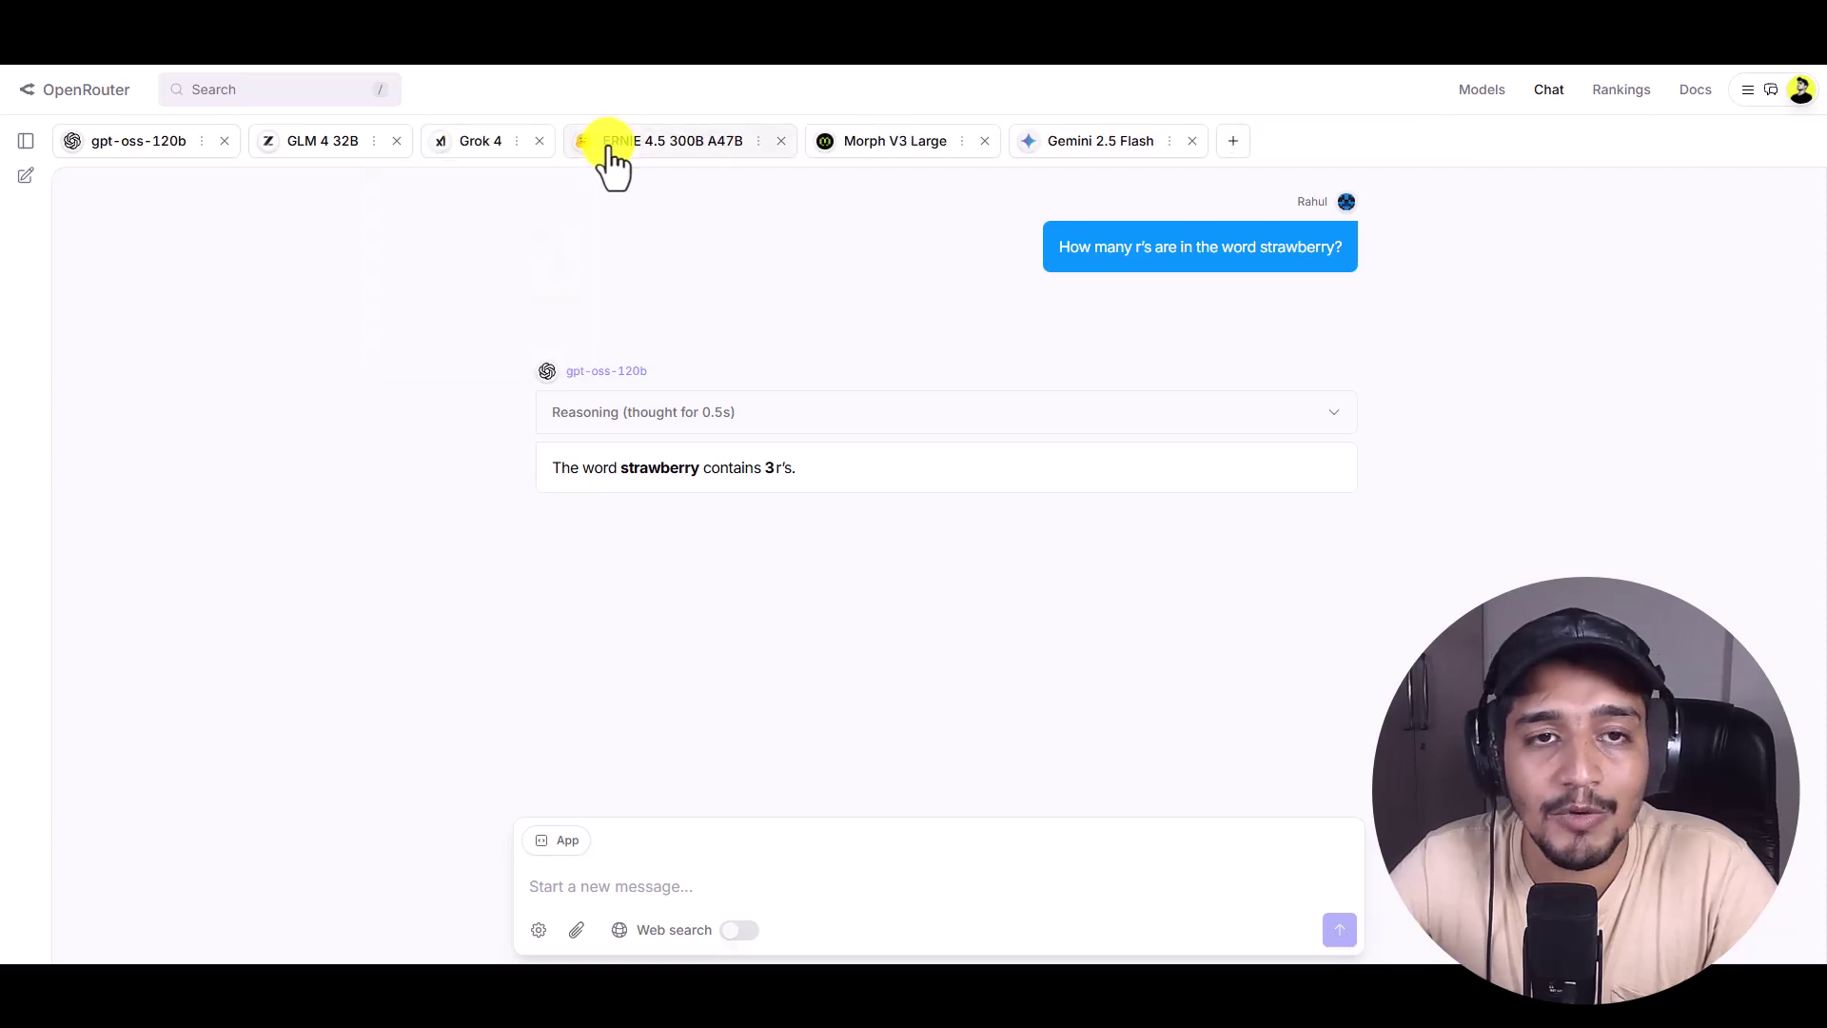
left_click(540, 141)
left_click(638, 141)
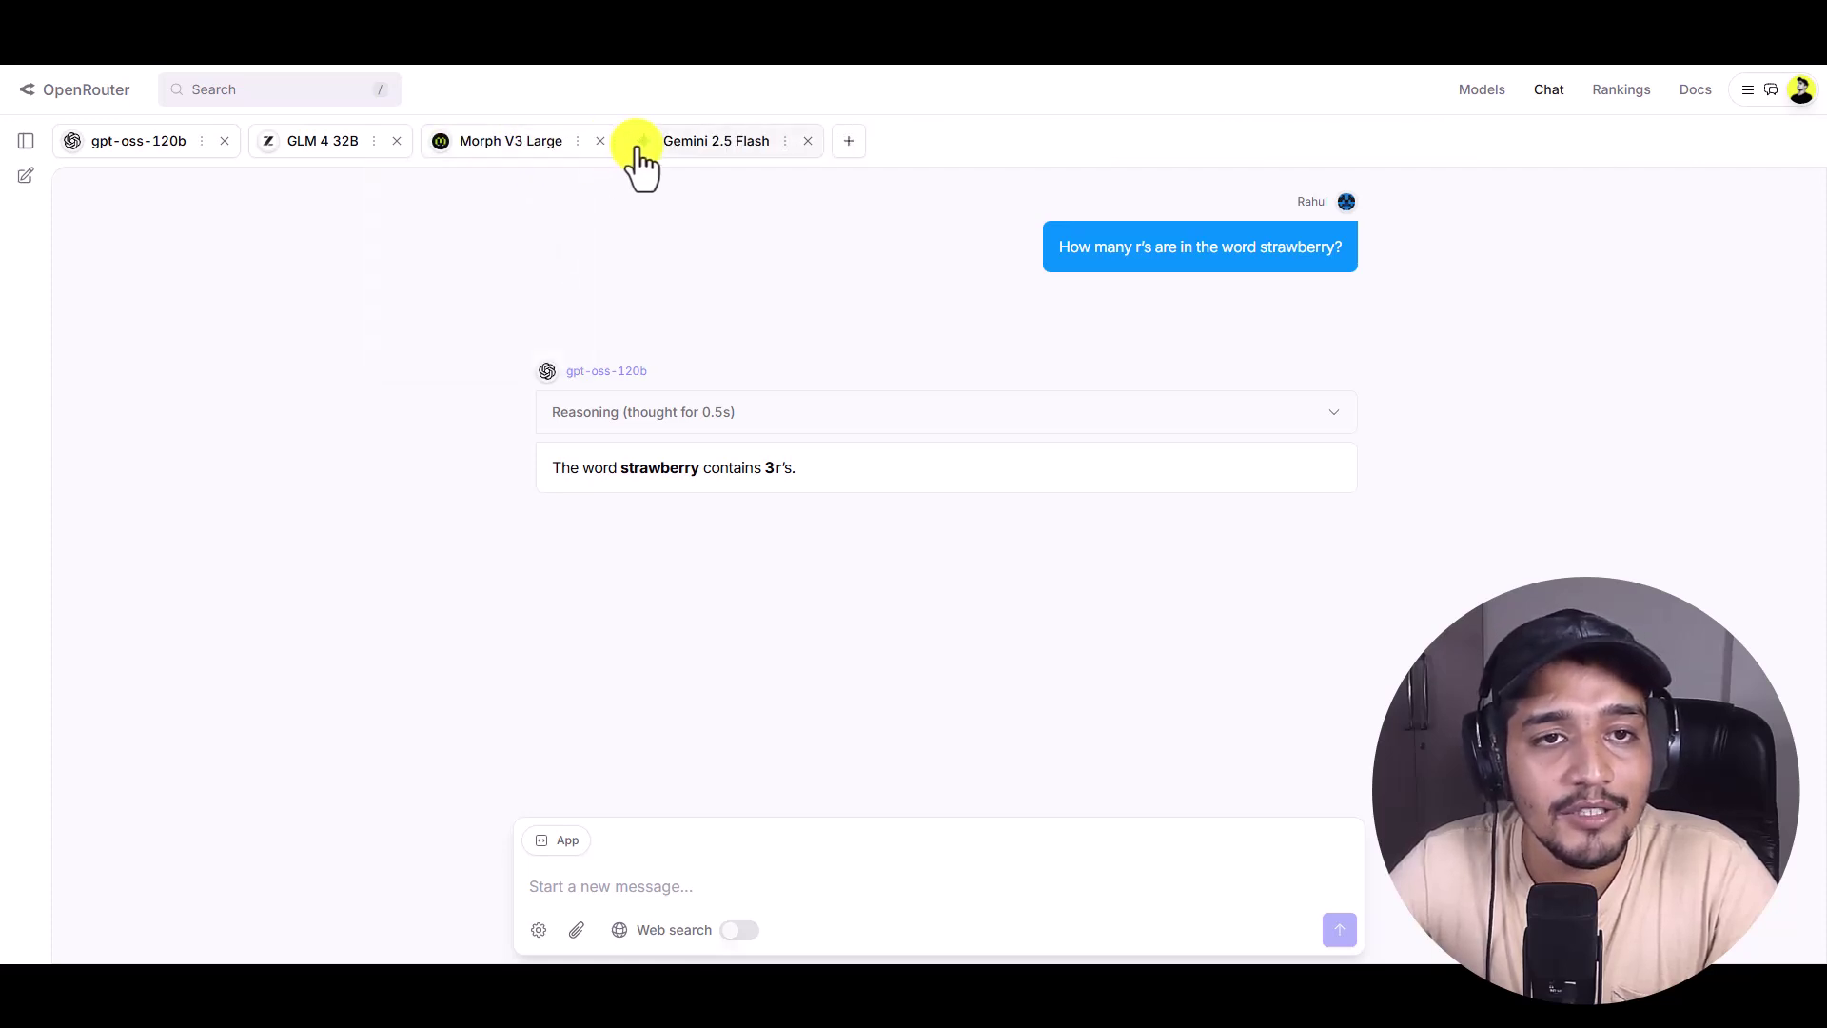
left_click(600, 141)
left_click(400, 141)
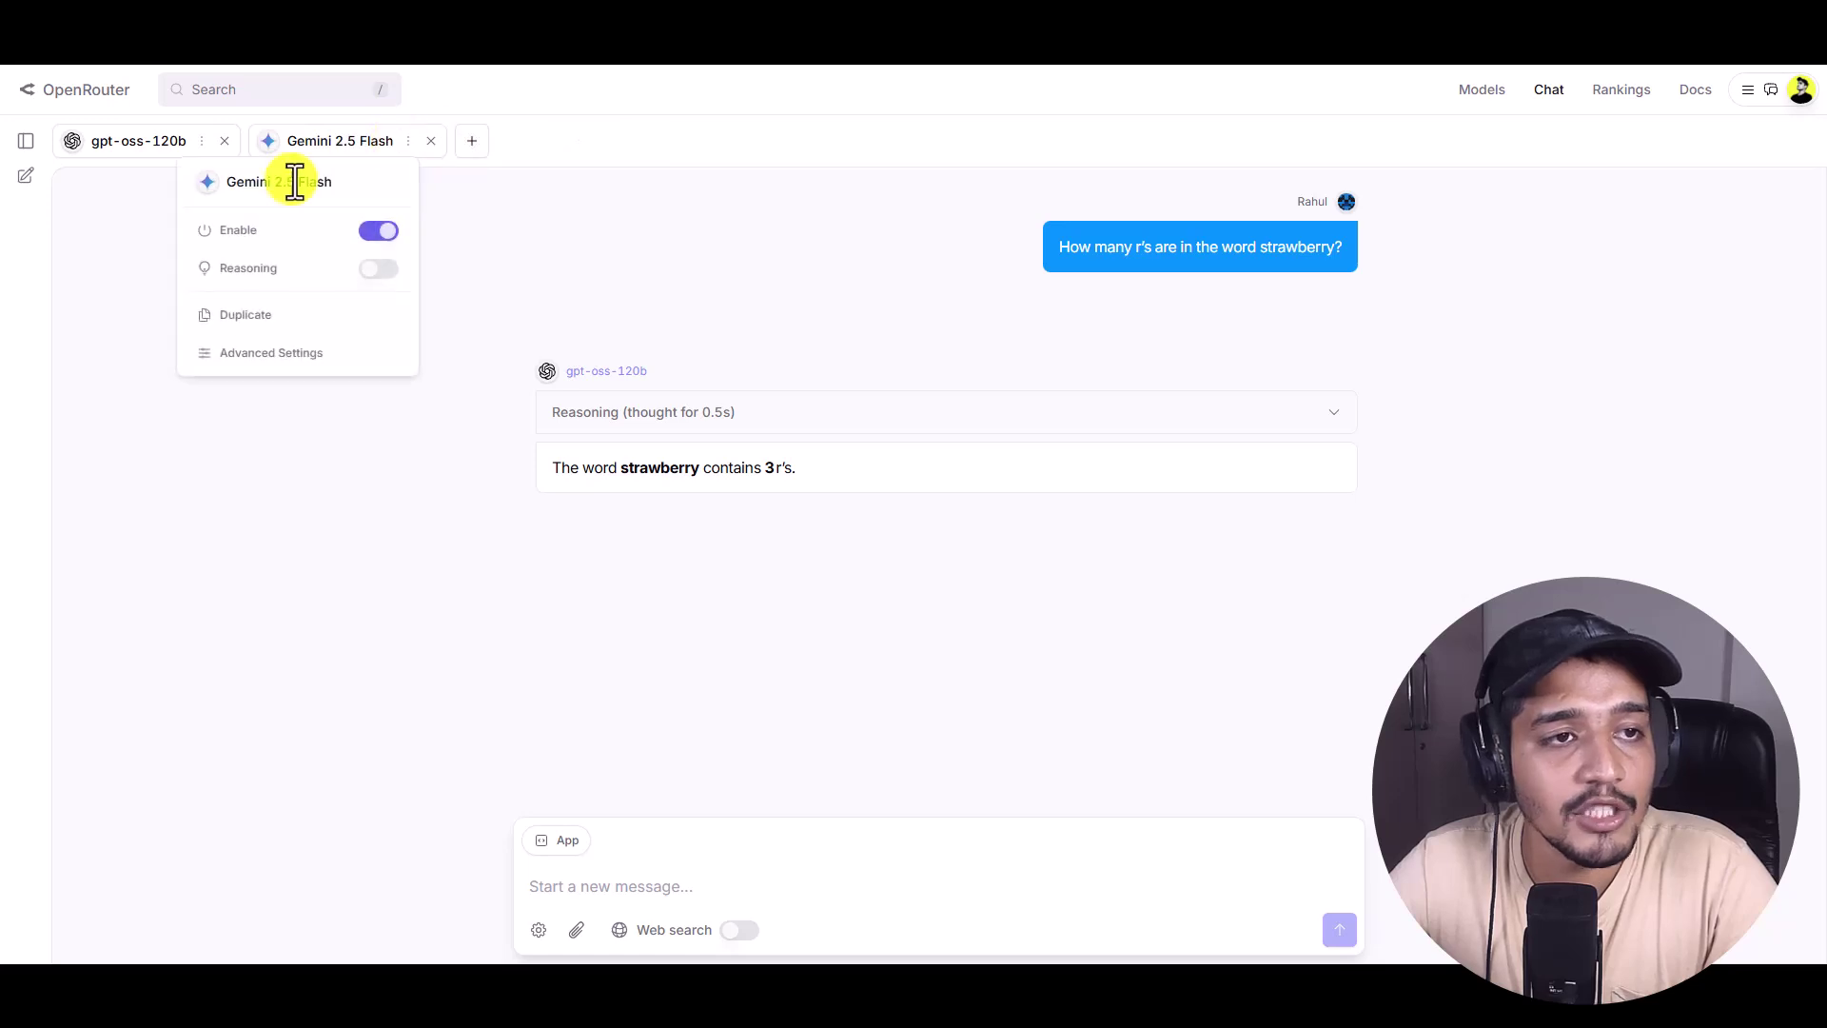
Ask both models 'which one is larger - 9.9 or 9.11?'
left_click(688, 883)
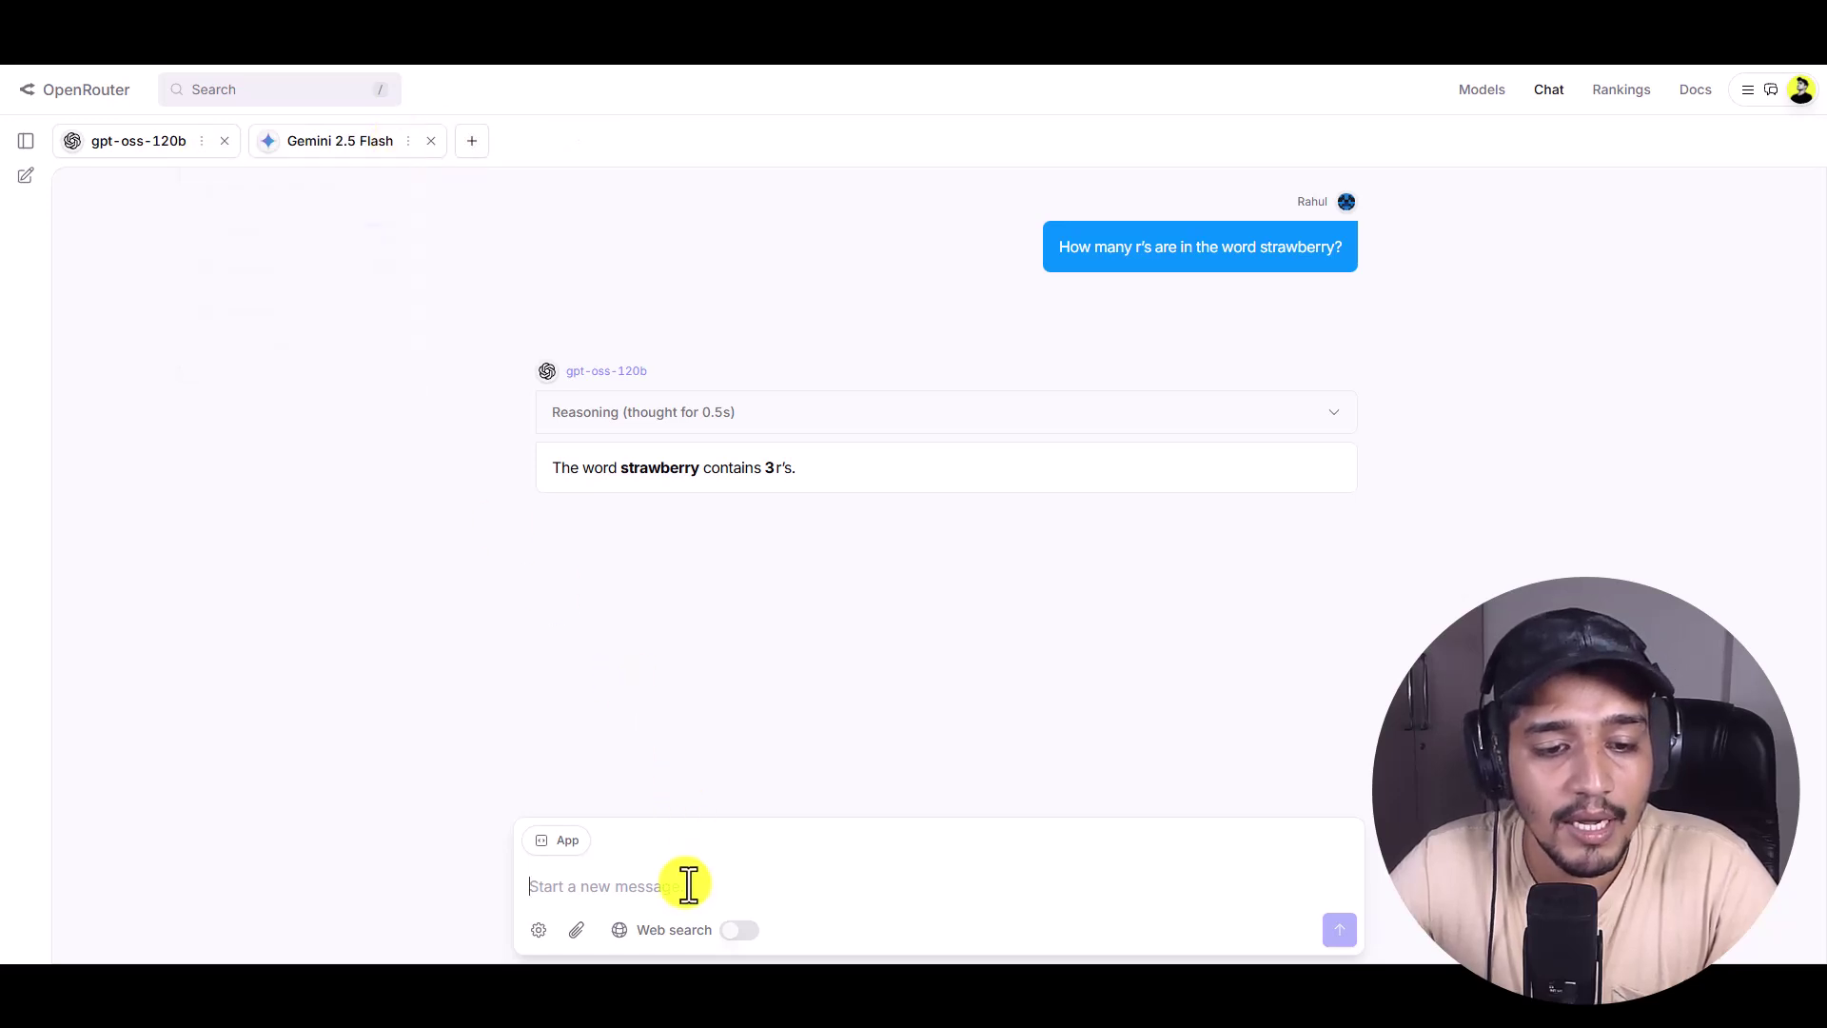
type("which one is larger - 9.9 or 9.11?")
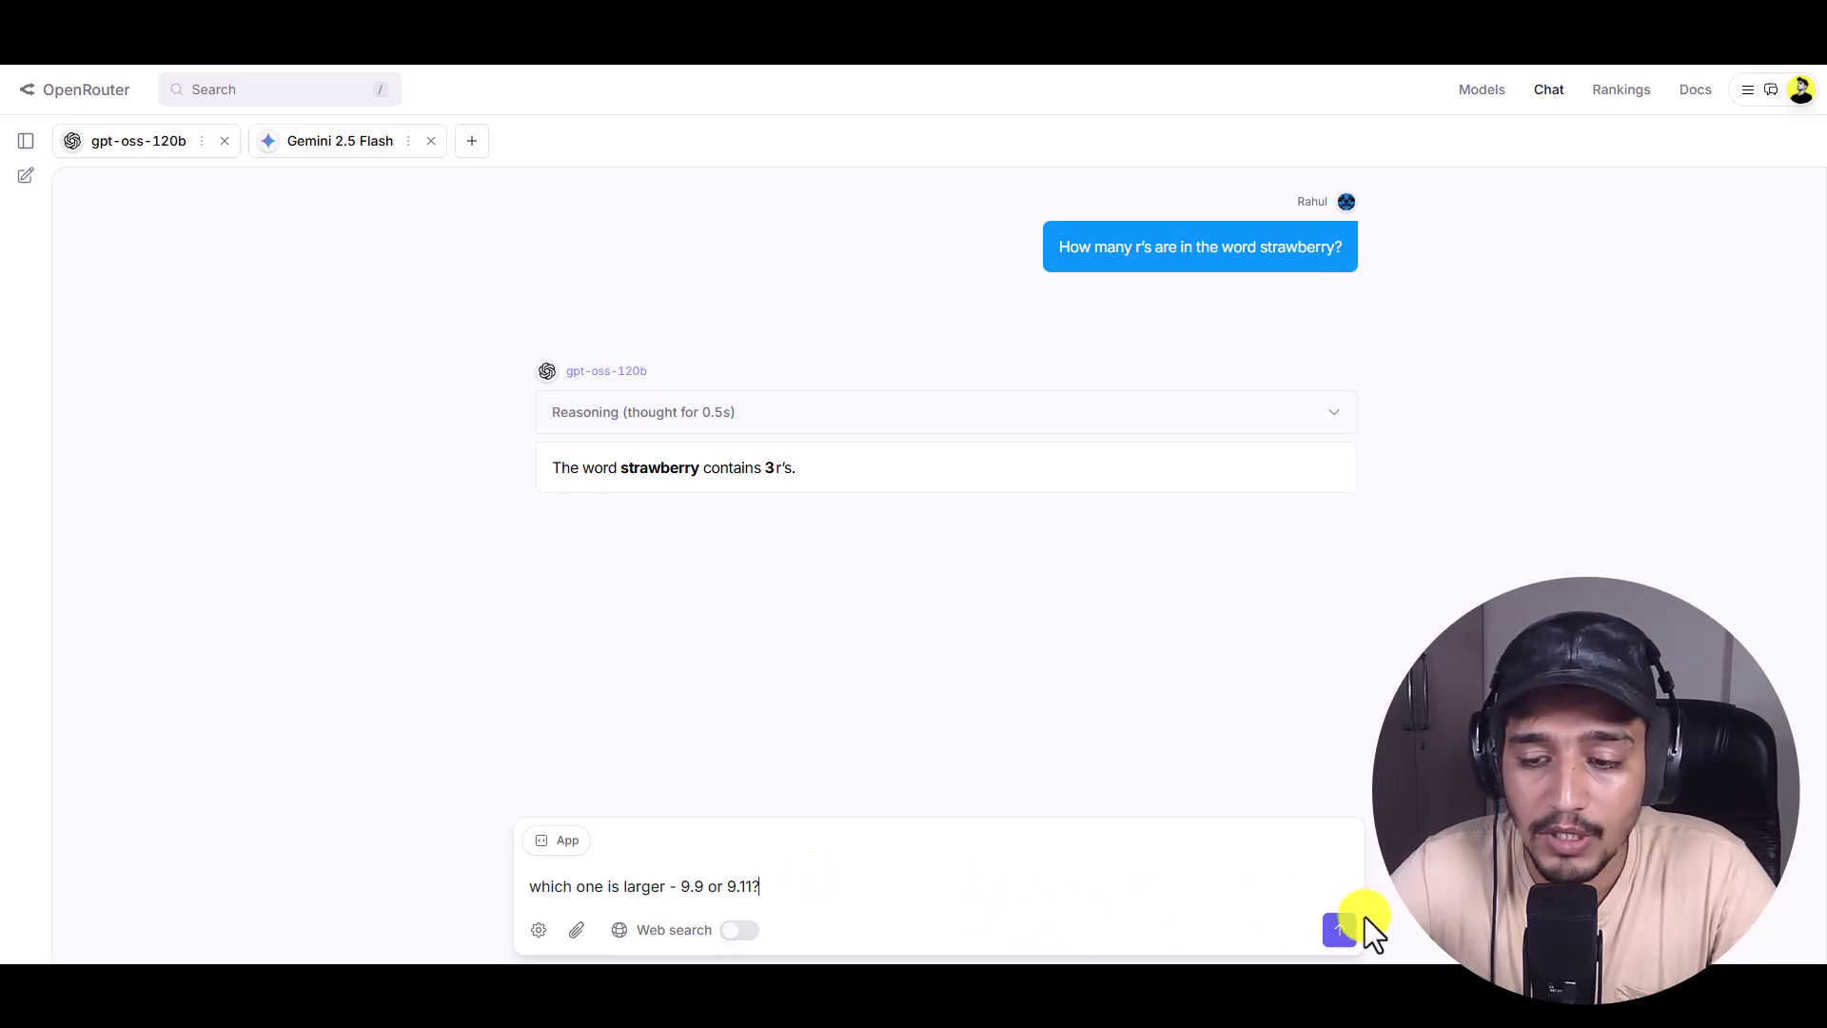
left_click(1340, 929)
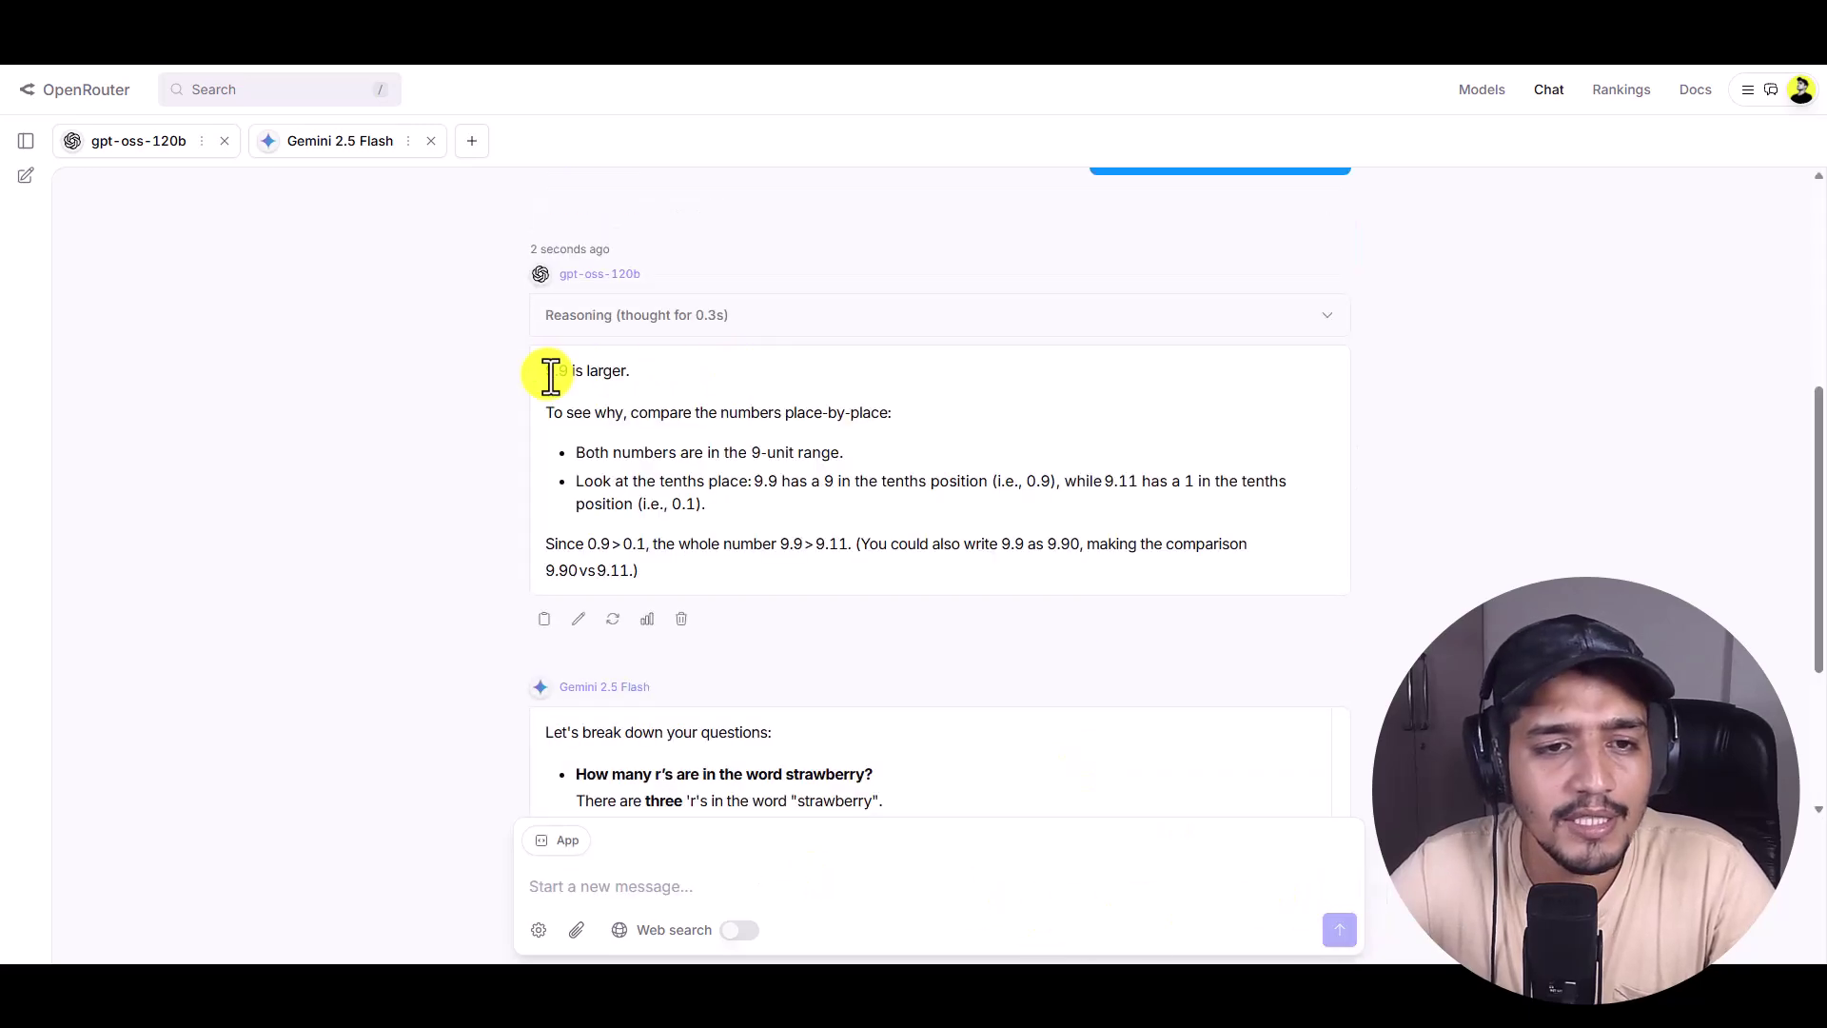
Compare the two replies, selecting Gemini 2.5 Flash's incorrect 9.11 answer
scroll(666, 381, "down", 3)
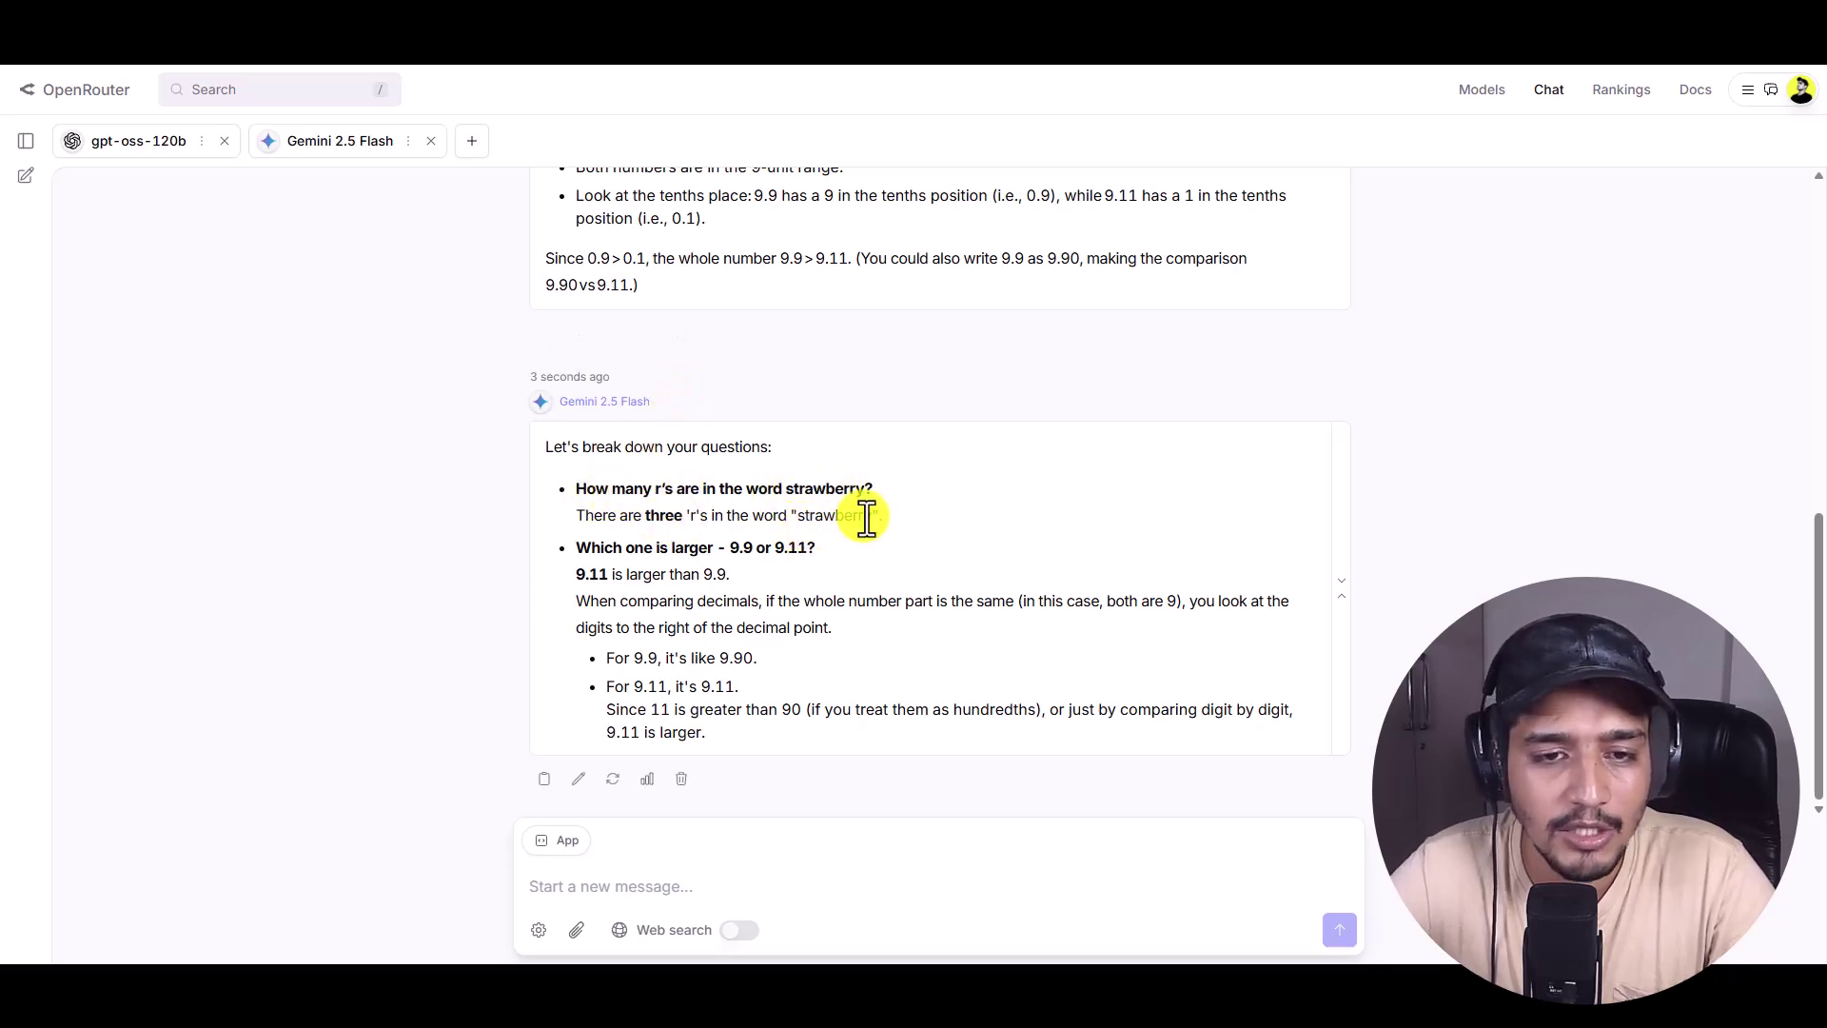
double_click(592, 577)
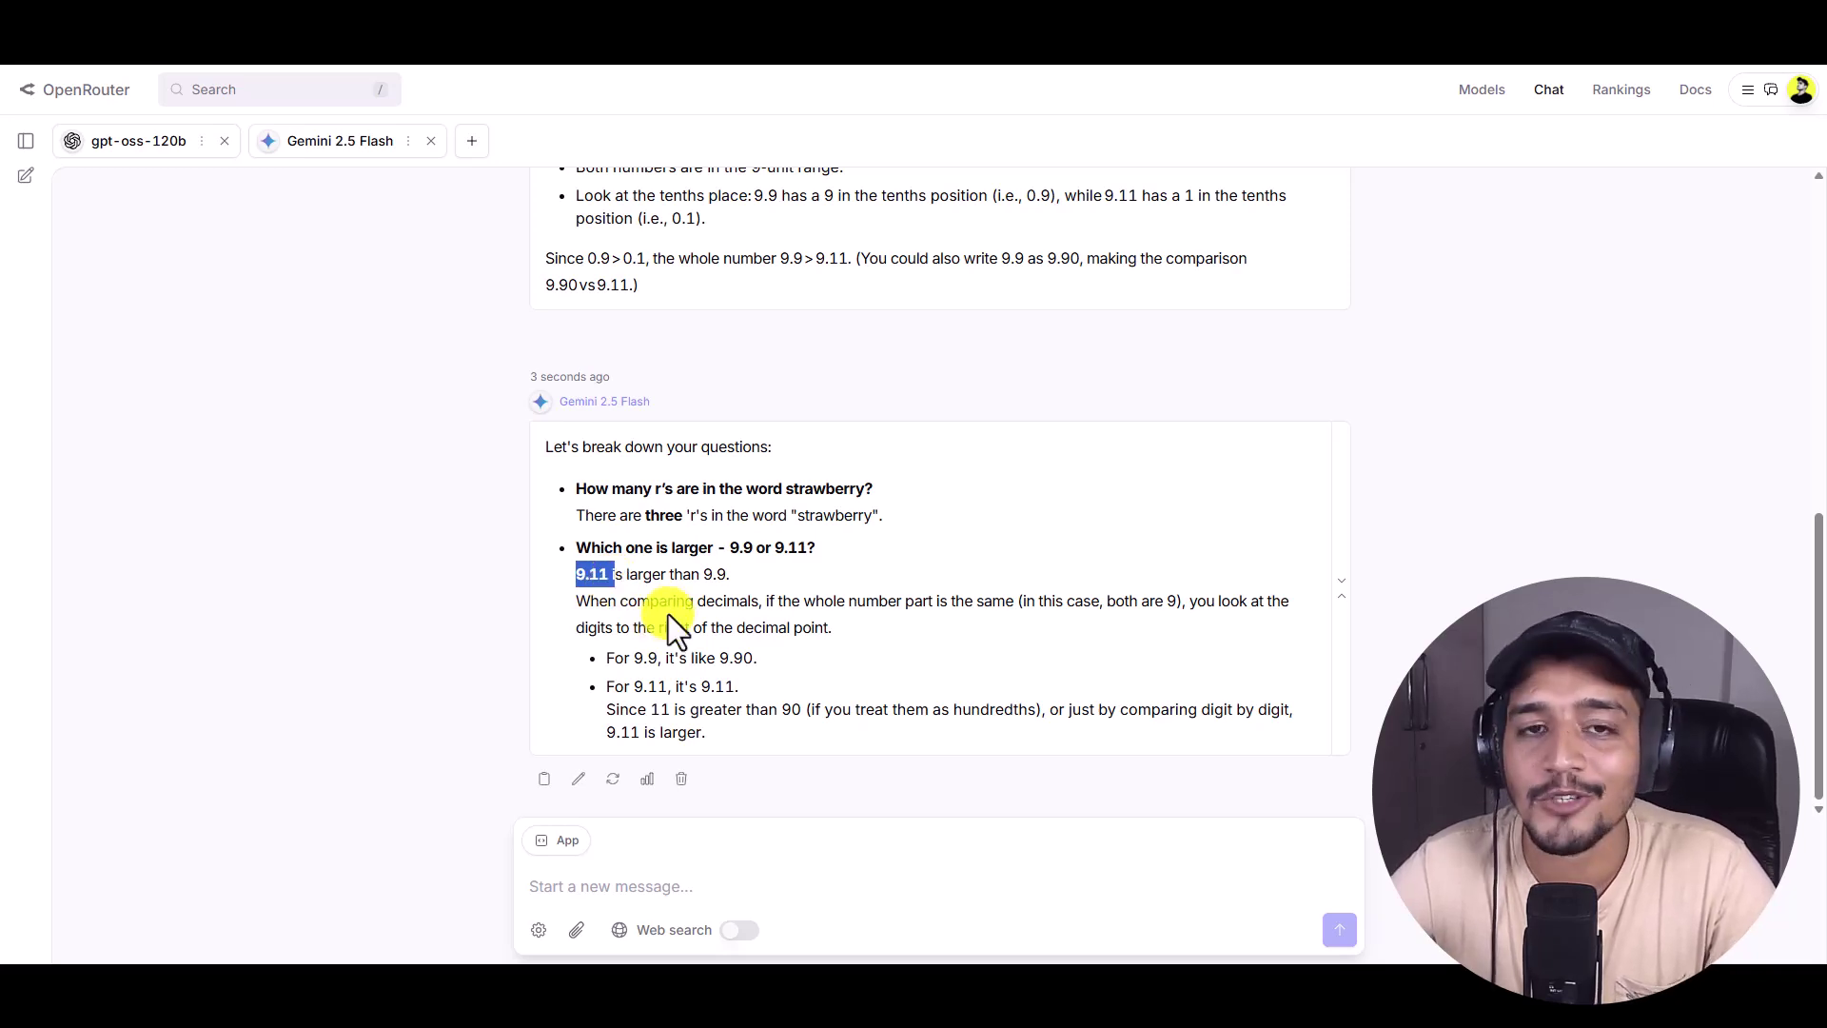
scroll(714, 577, "up", 2)
scroll(714, 576, "up", 10)
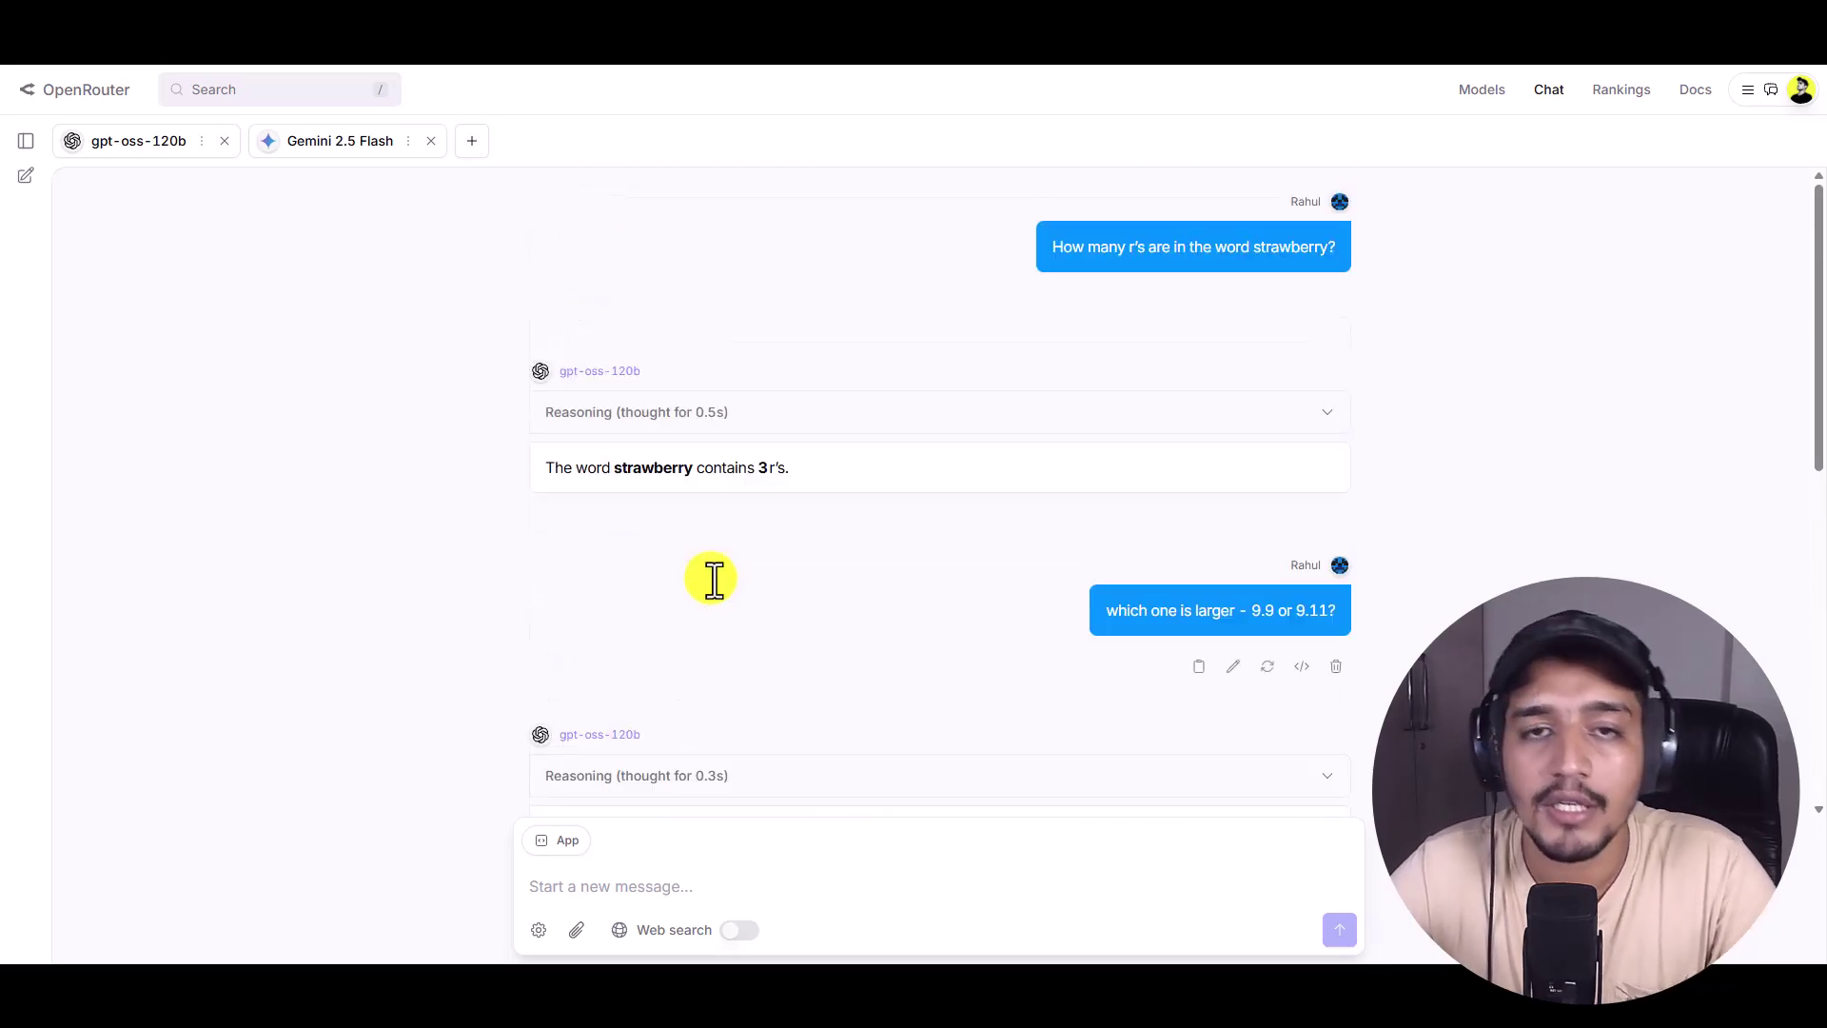
scroll(980, 400, "down", 10)
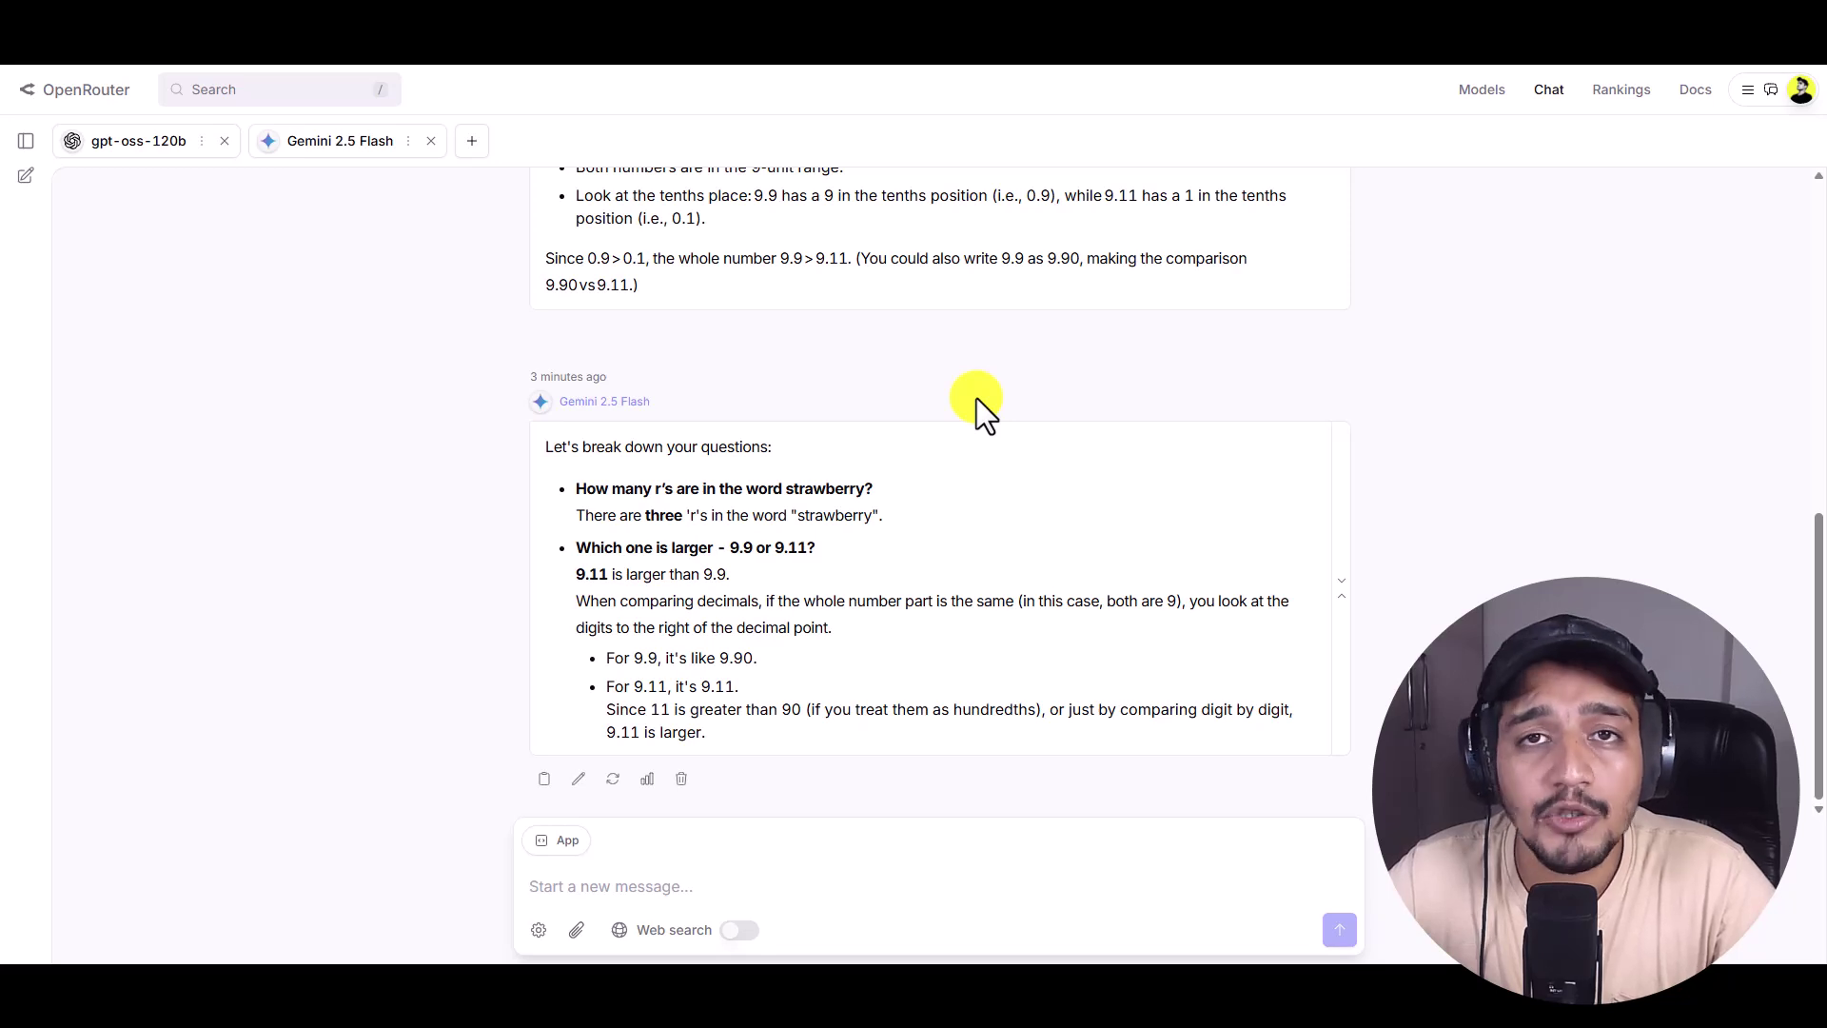
Open the Credits page from the account menu to see the $5.00 balance
left_click(1799, 92)
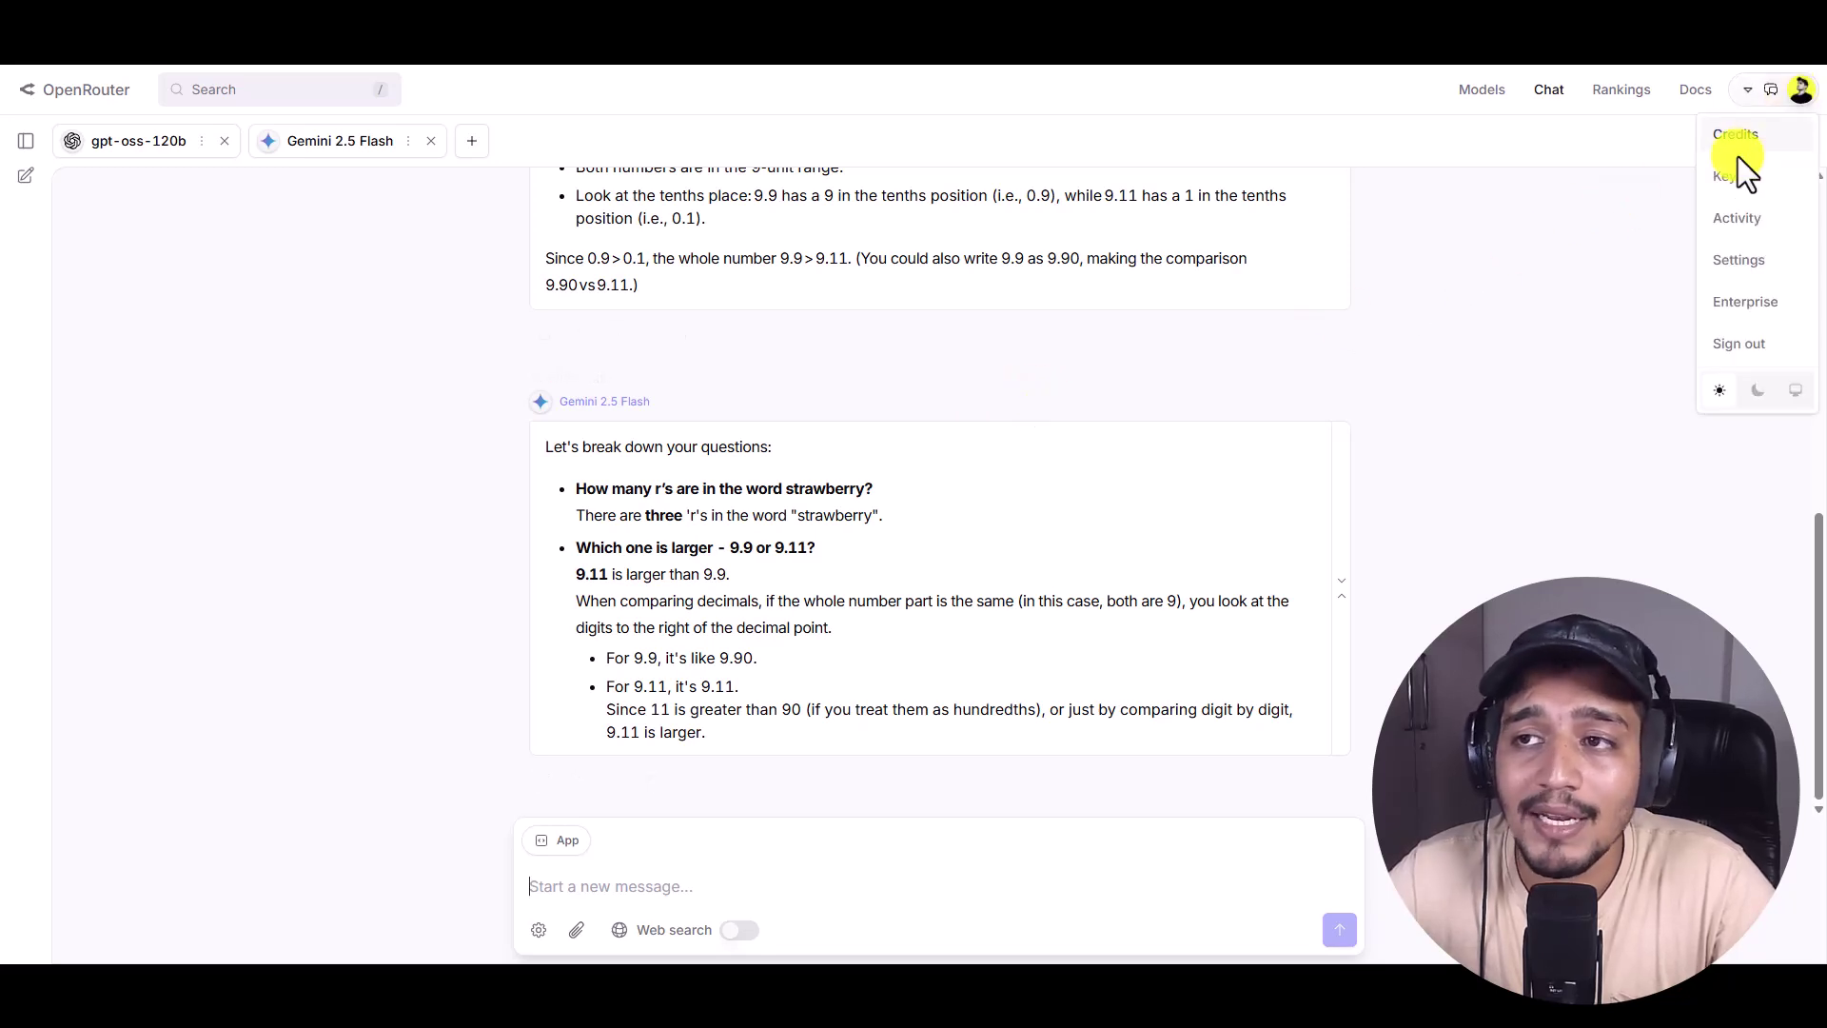
left_click(1741, 139)
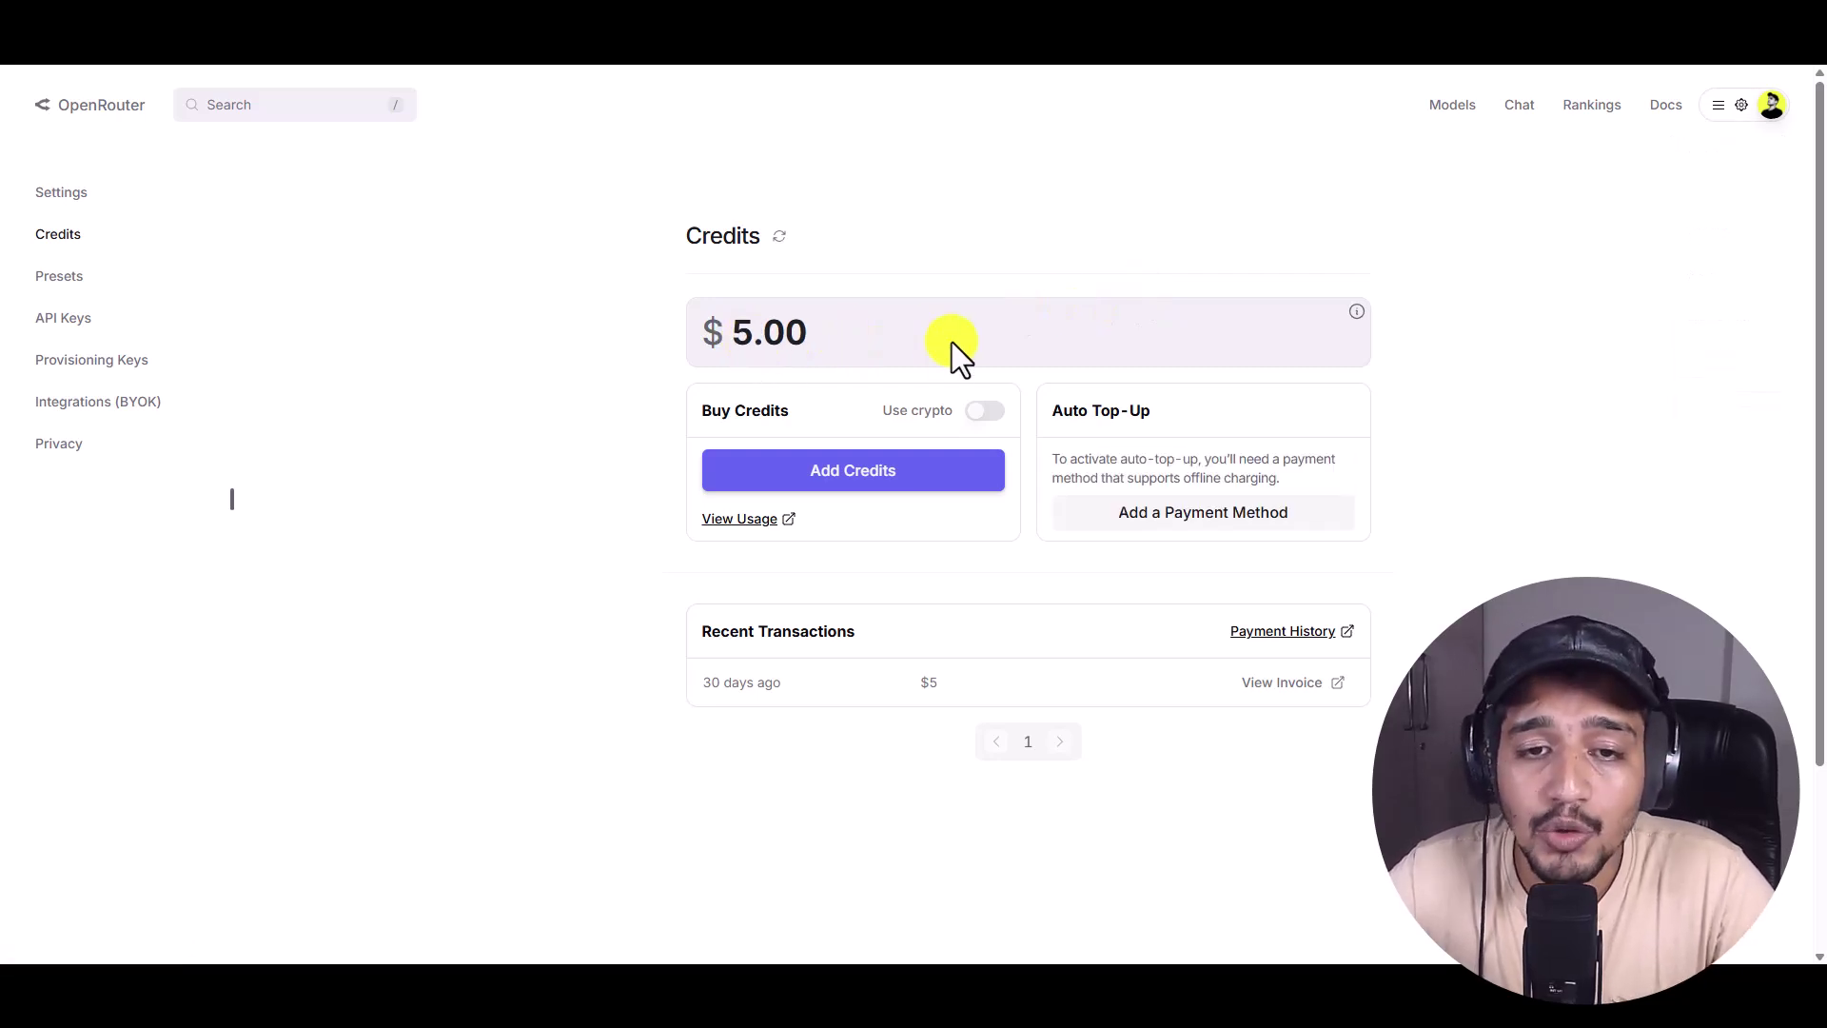
left_click(859, 479)
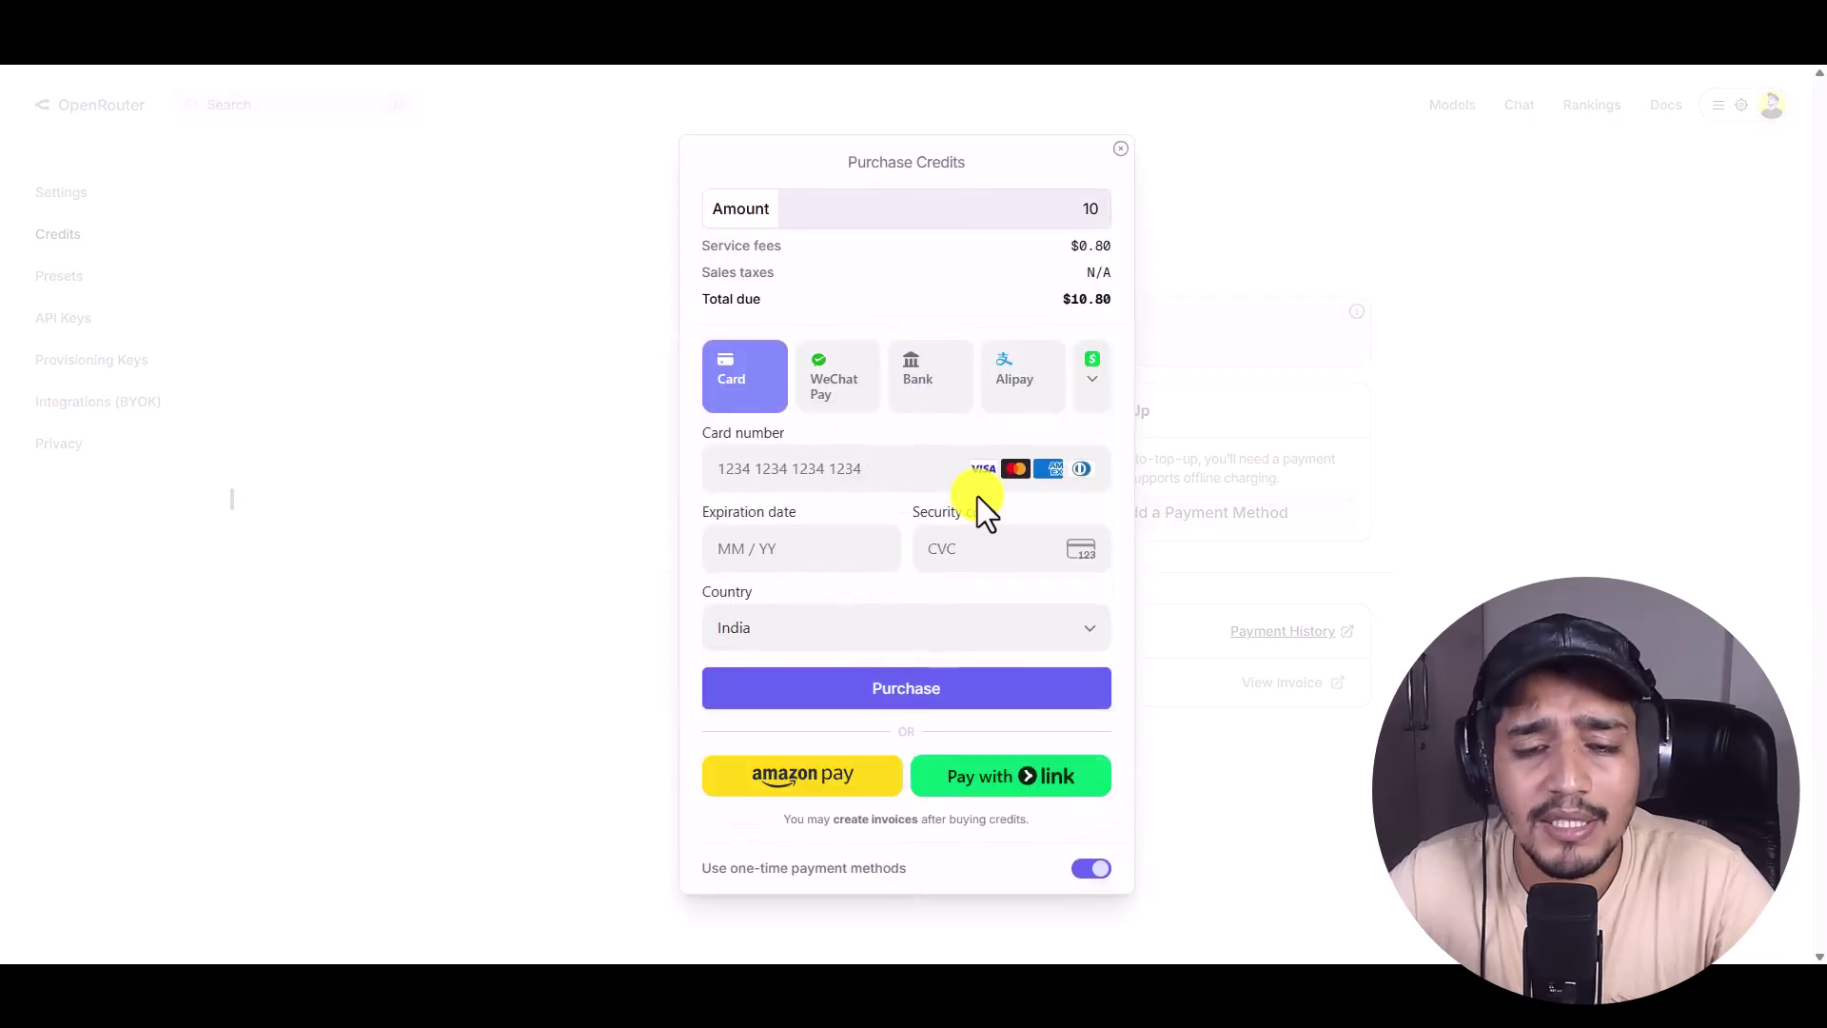
left_click(1091, 212)
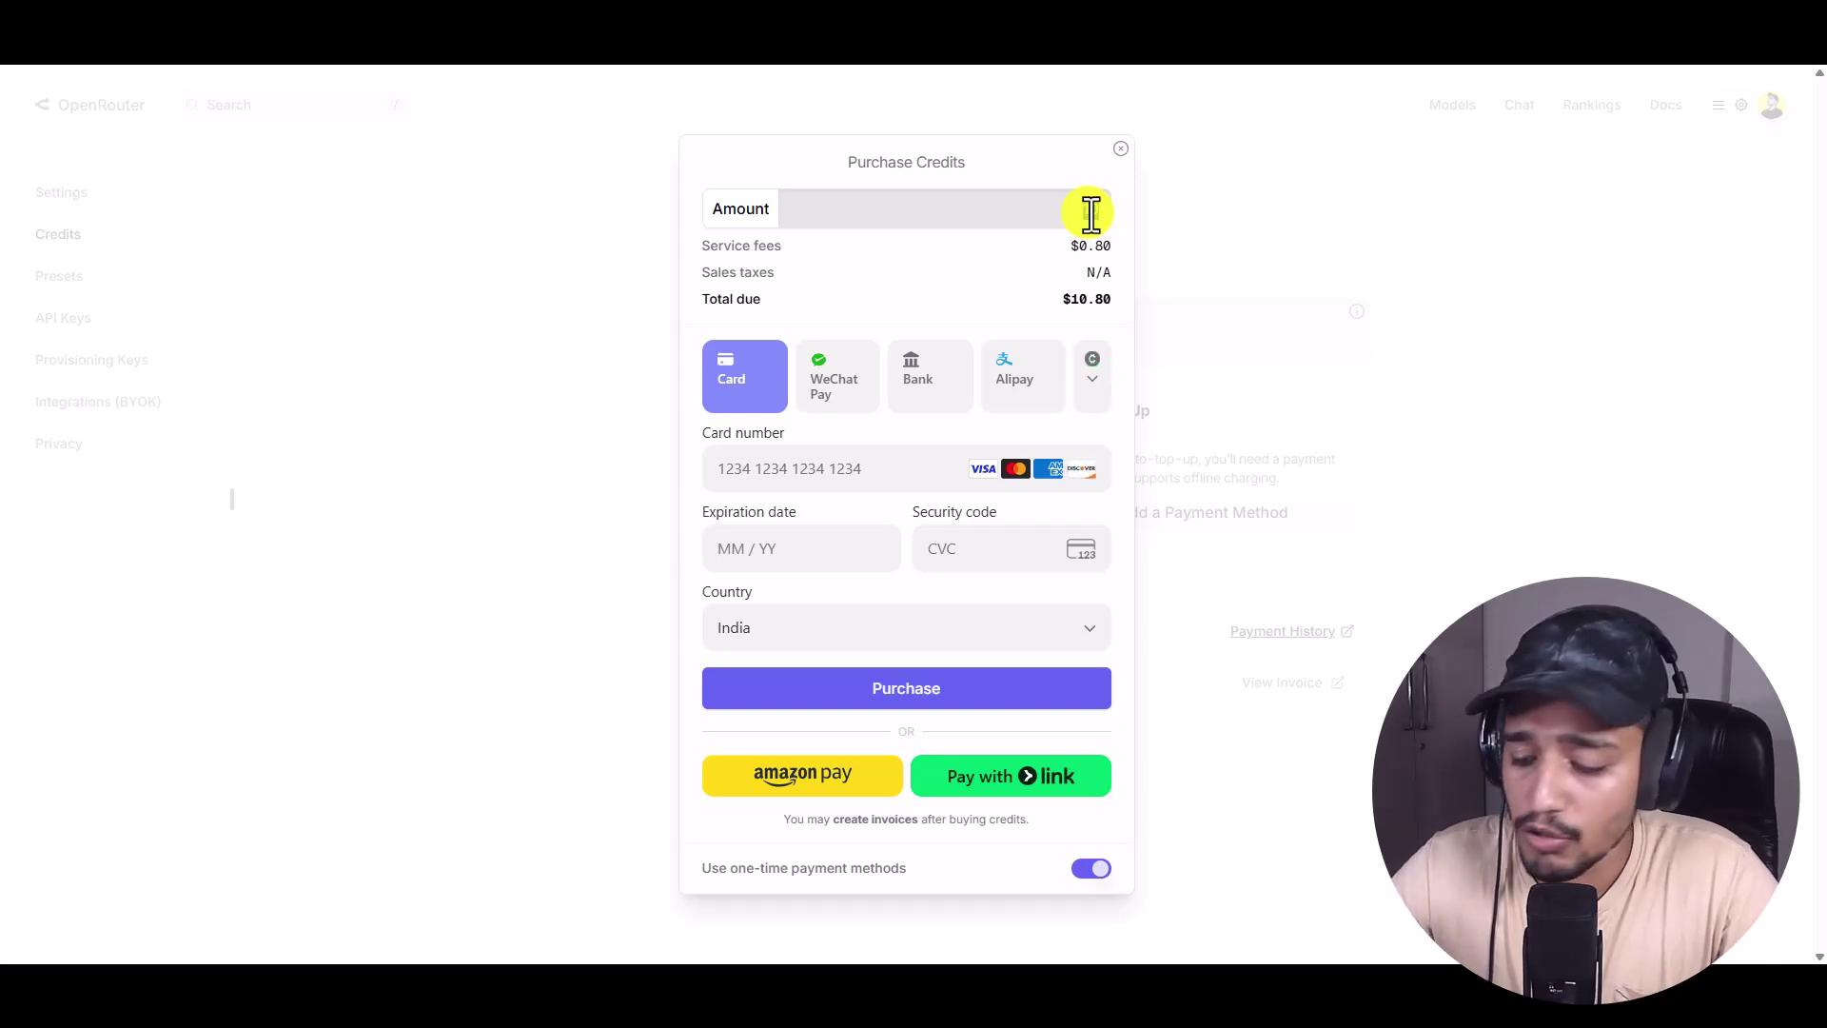
key("BackSpace")
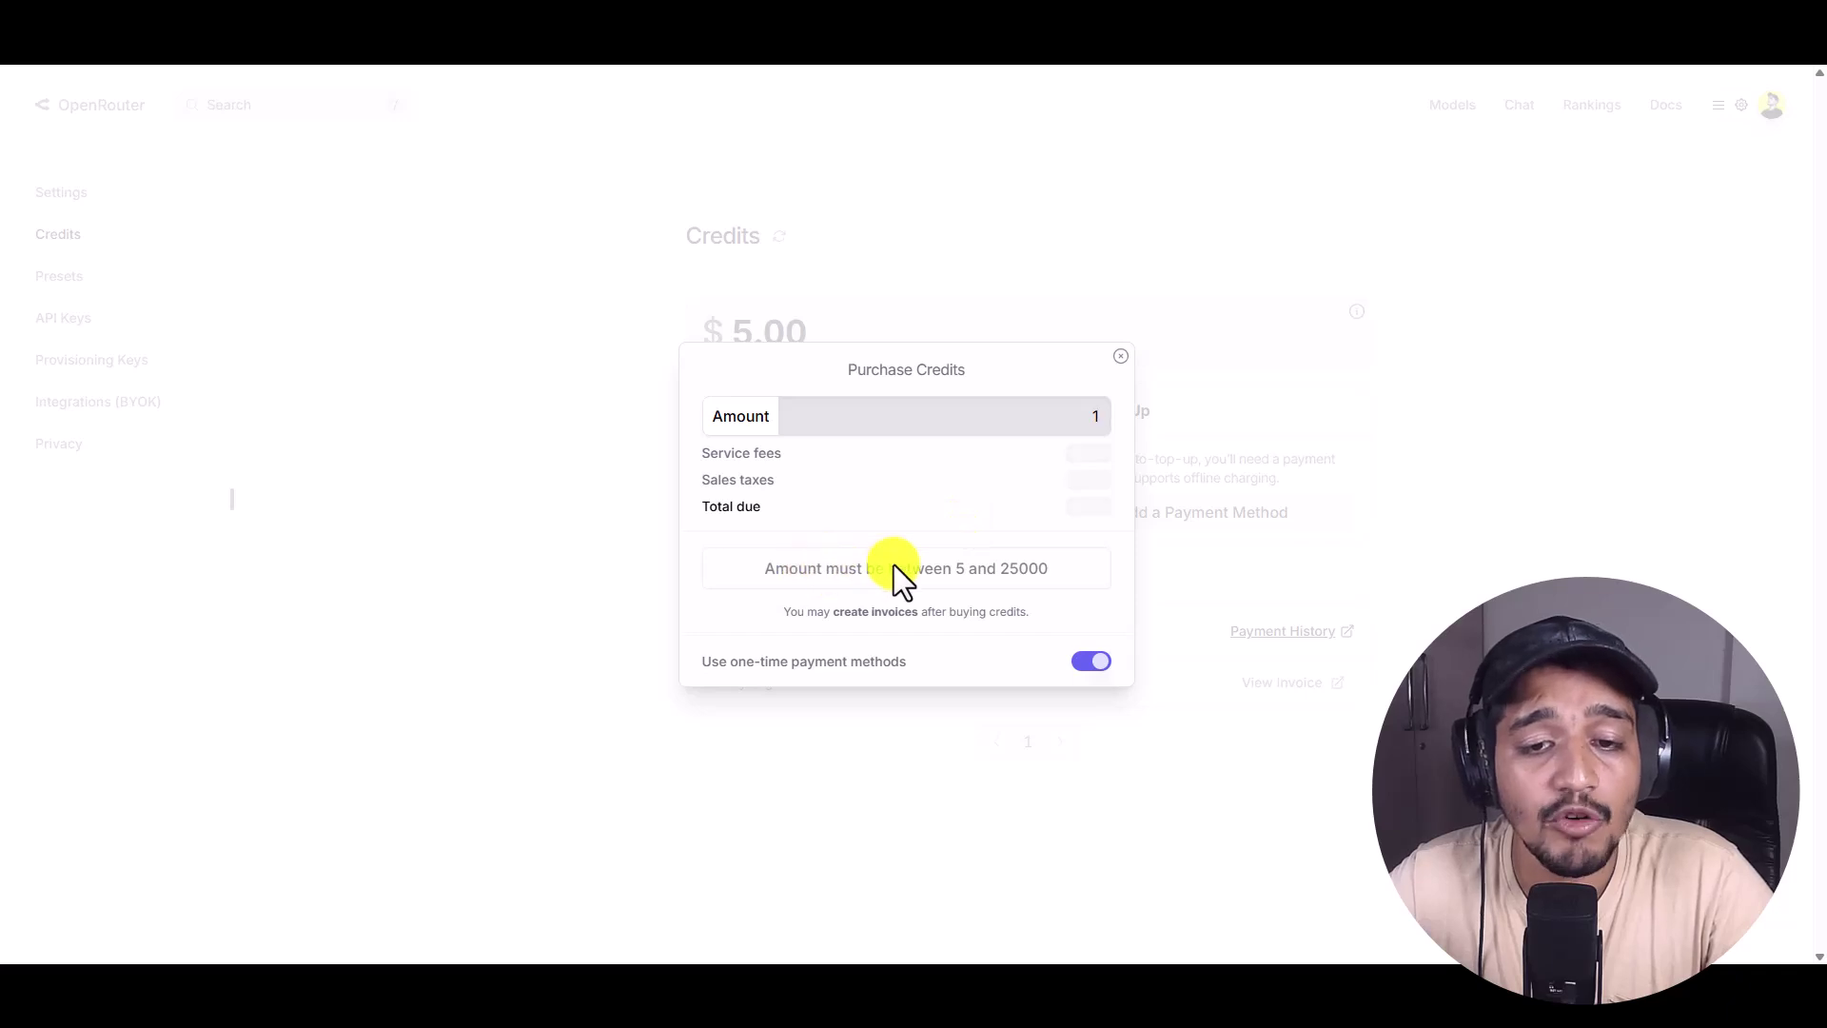
left_click_drag(953, 568, 1019, 573)
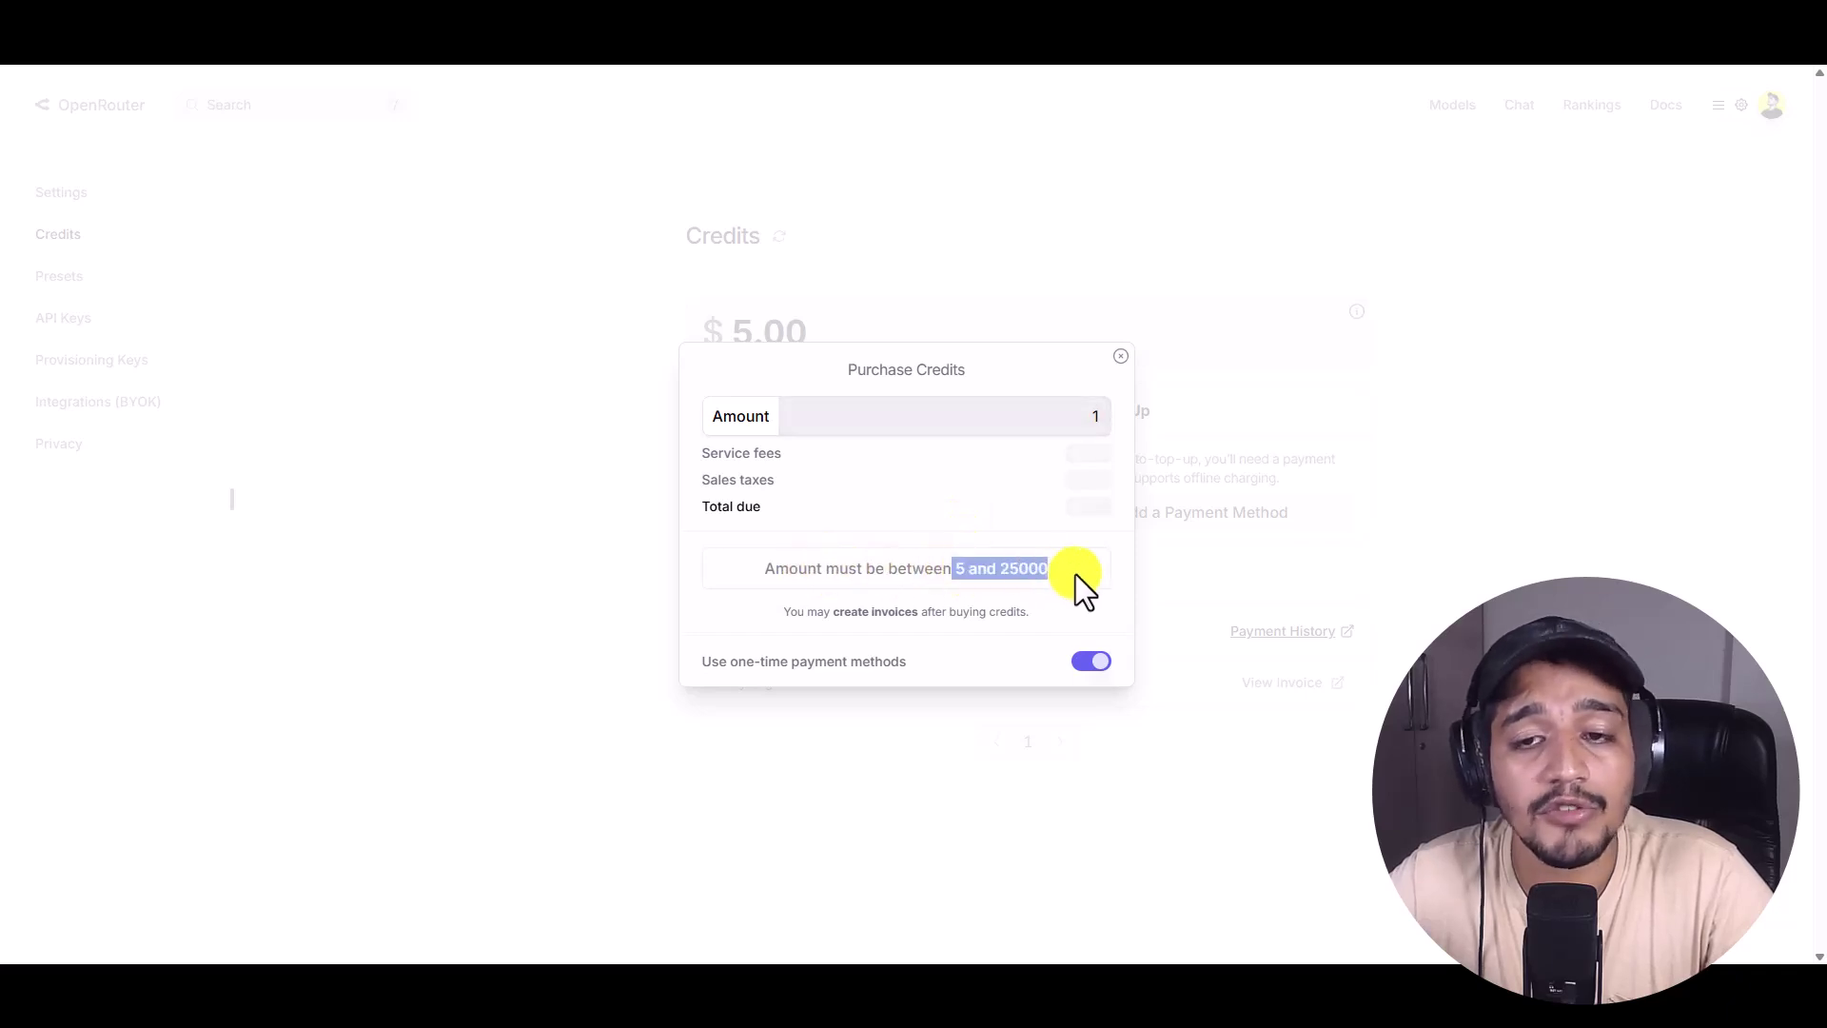
left_click(1093, 419)
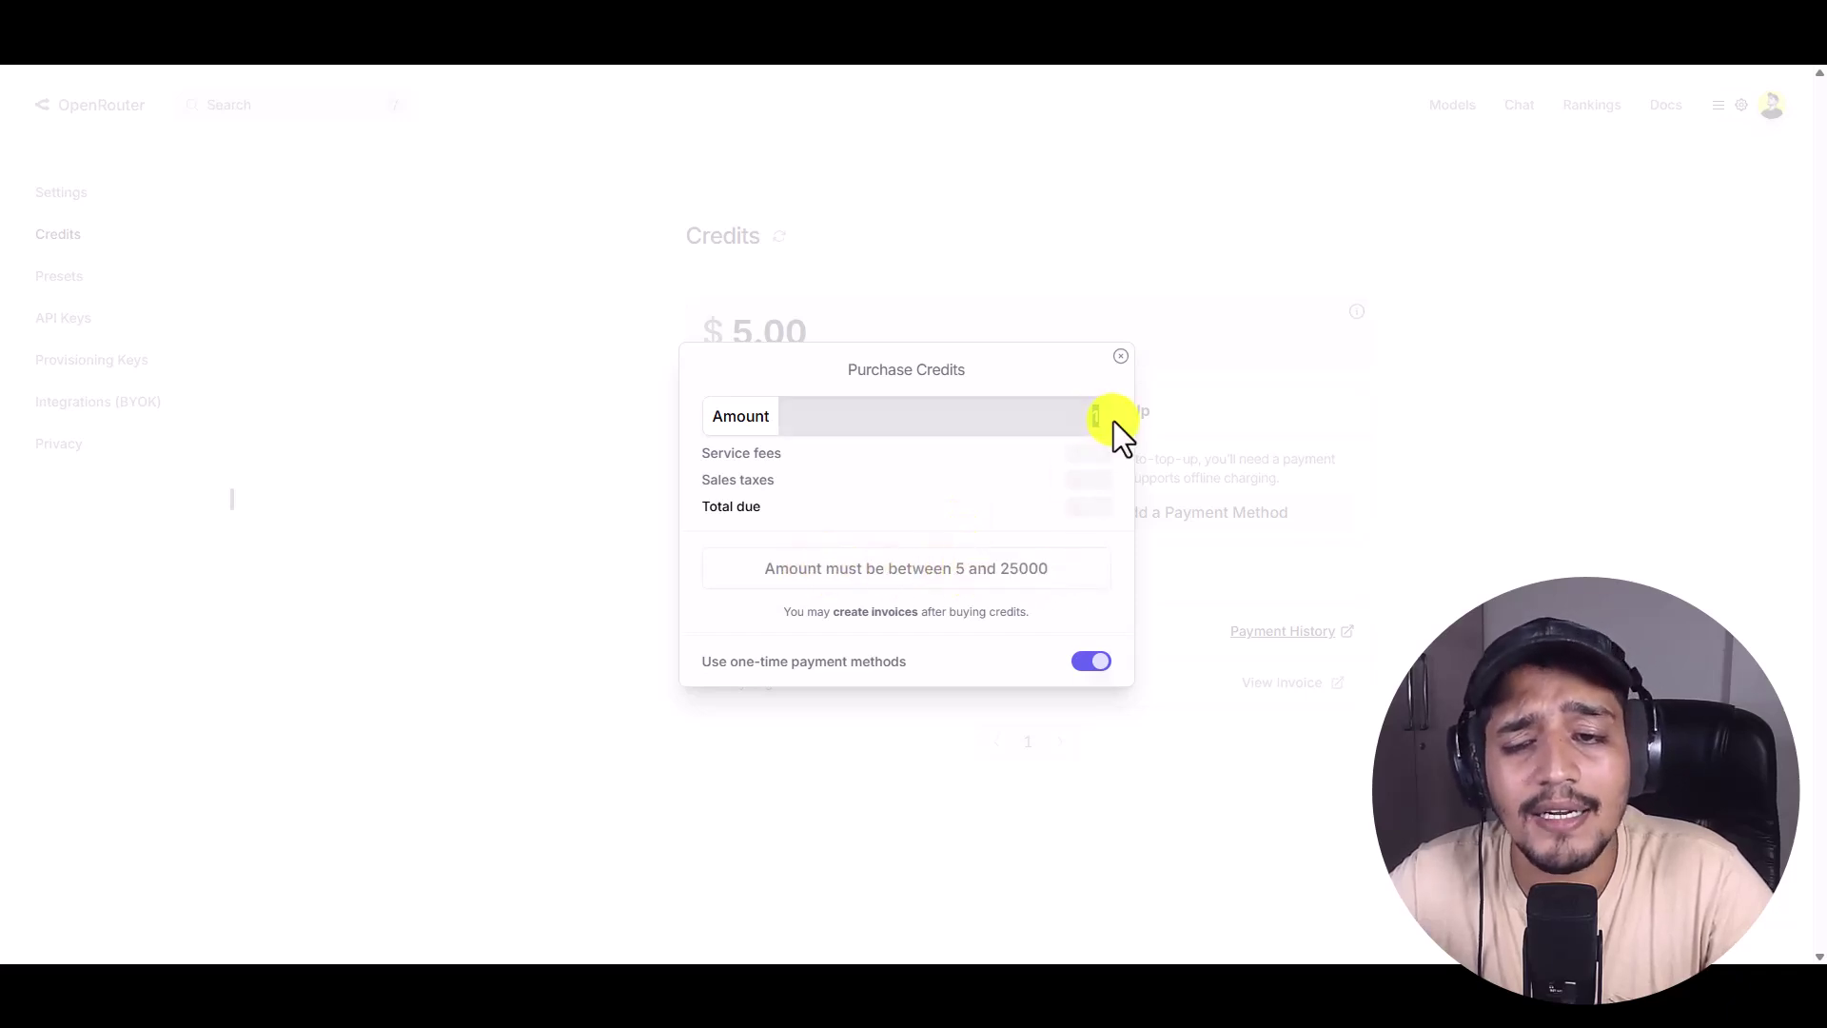
type("5")
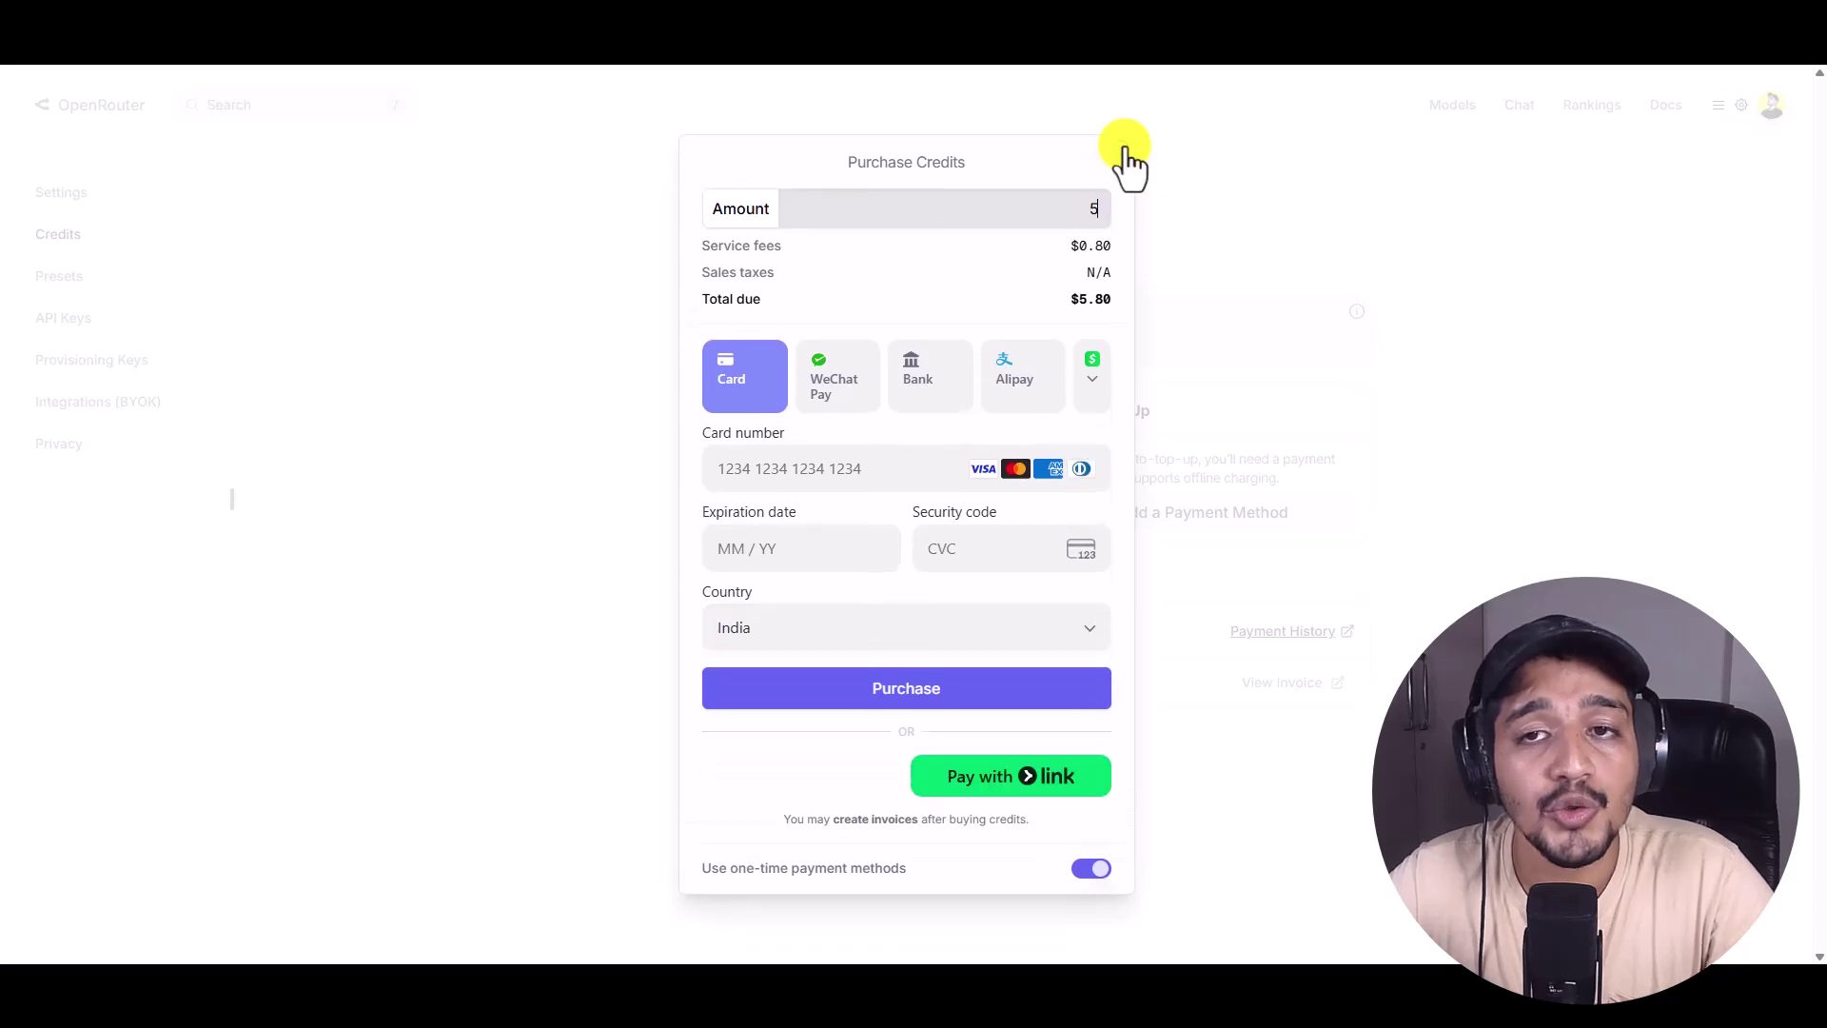
left_click(1123, 152)
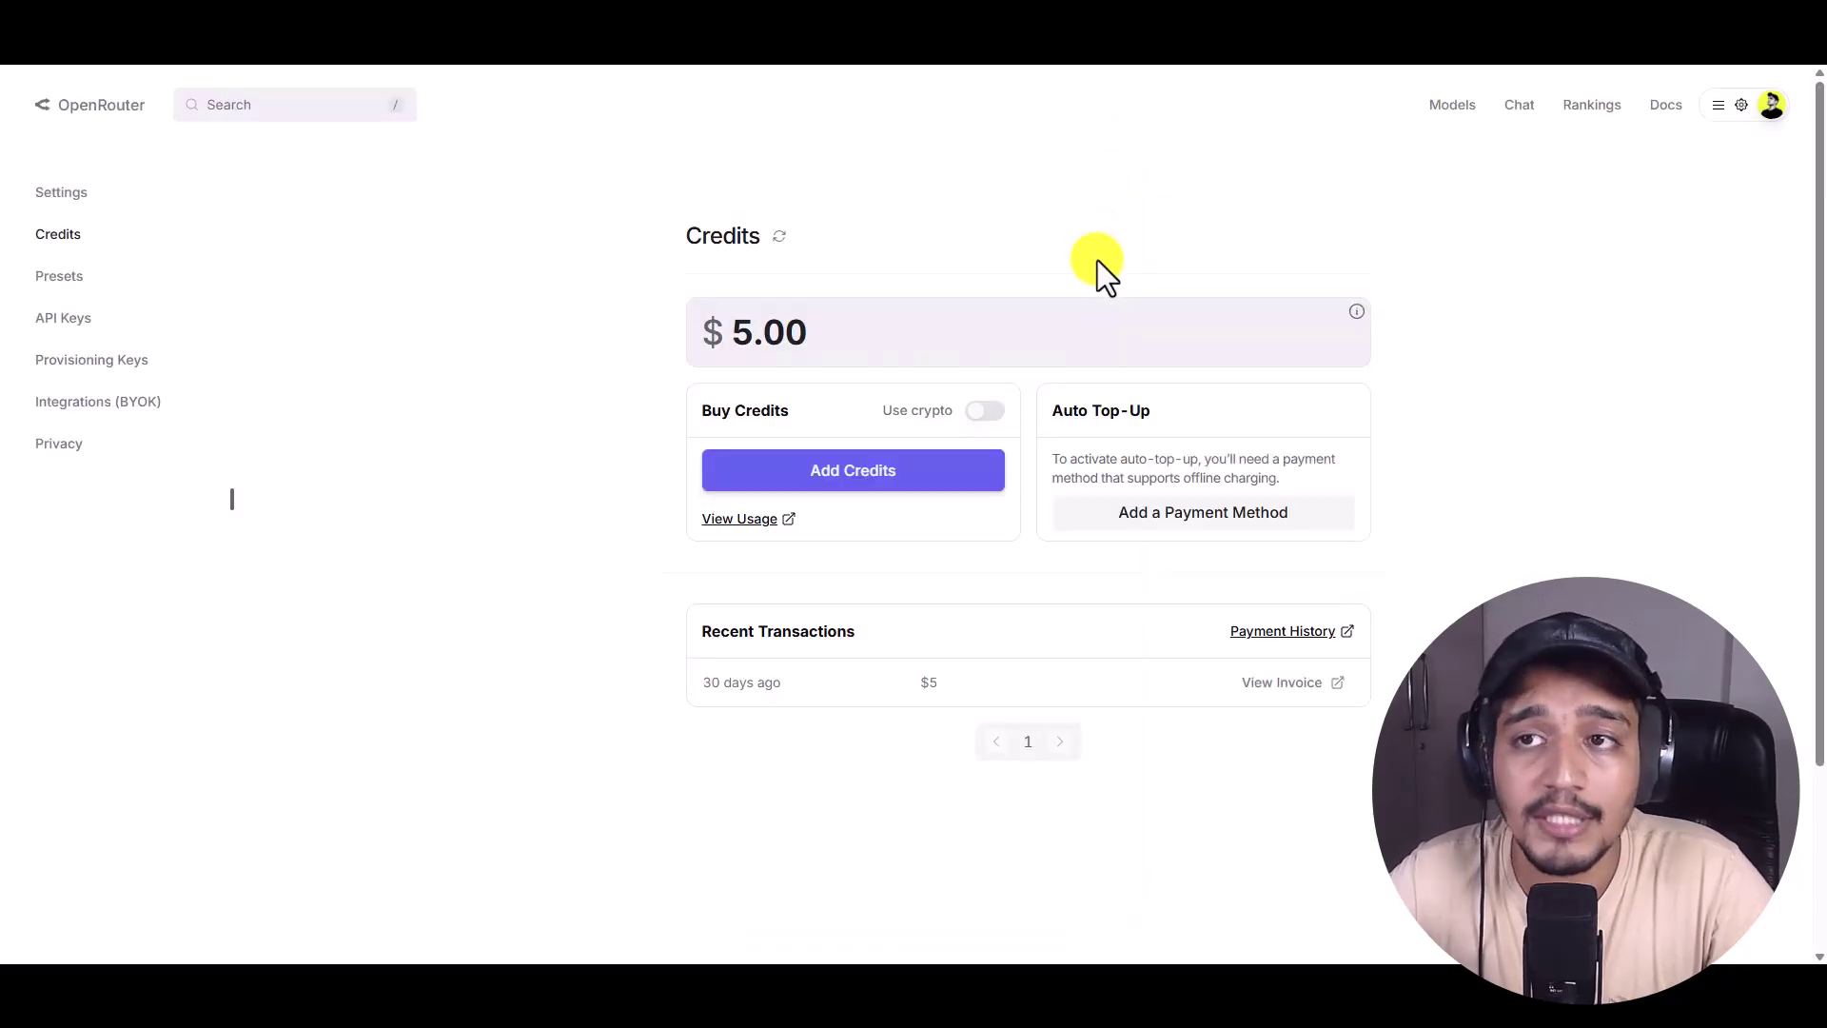
Filter the Models list by 'free', showing 54 models led by DeepSeek V3 0324 (free)
left_click(1450, 109)
type("r")
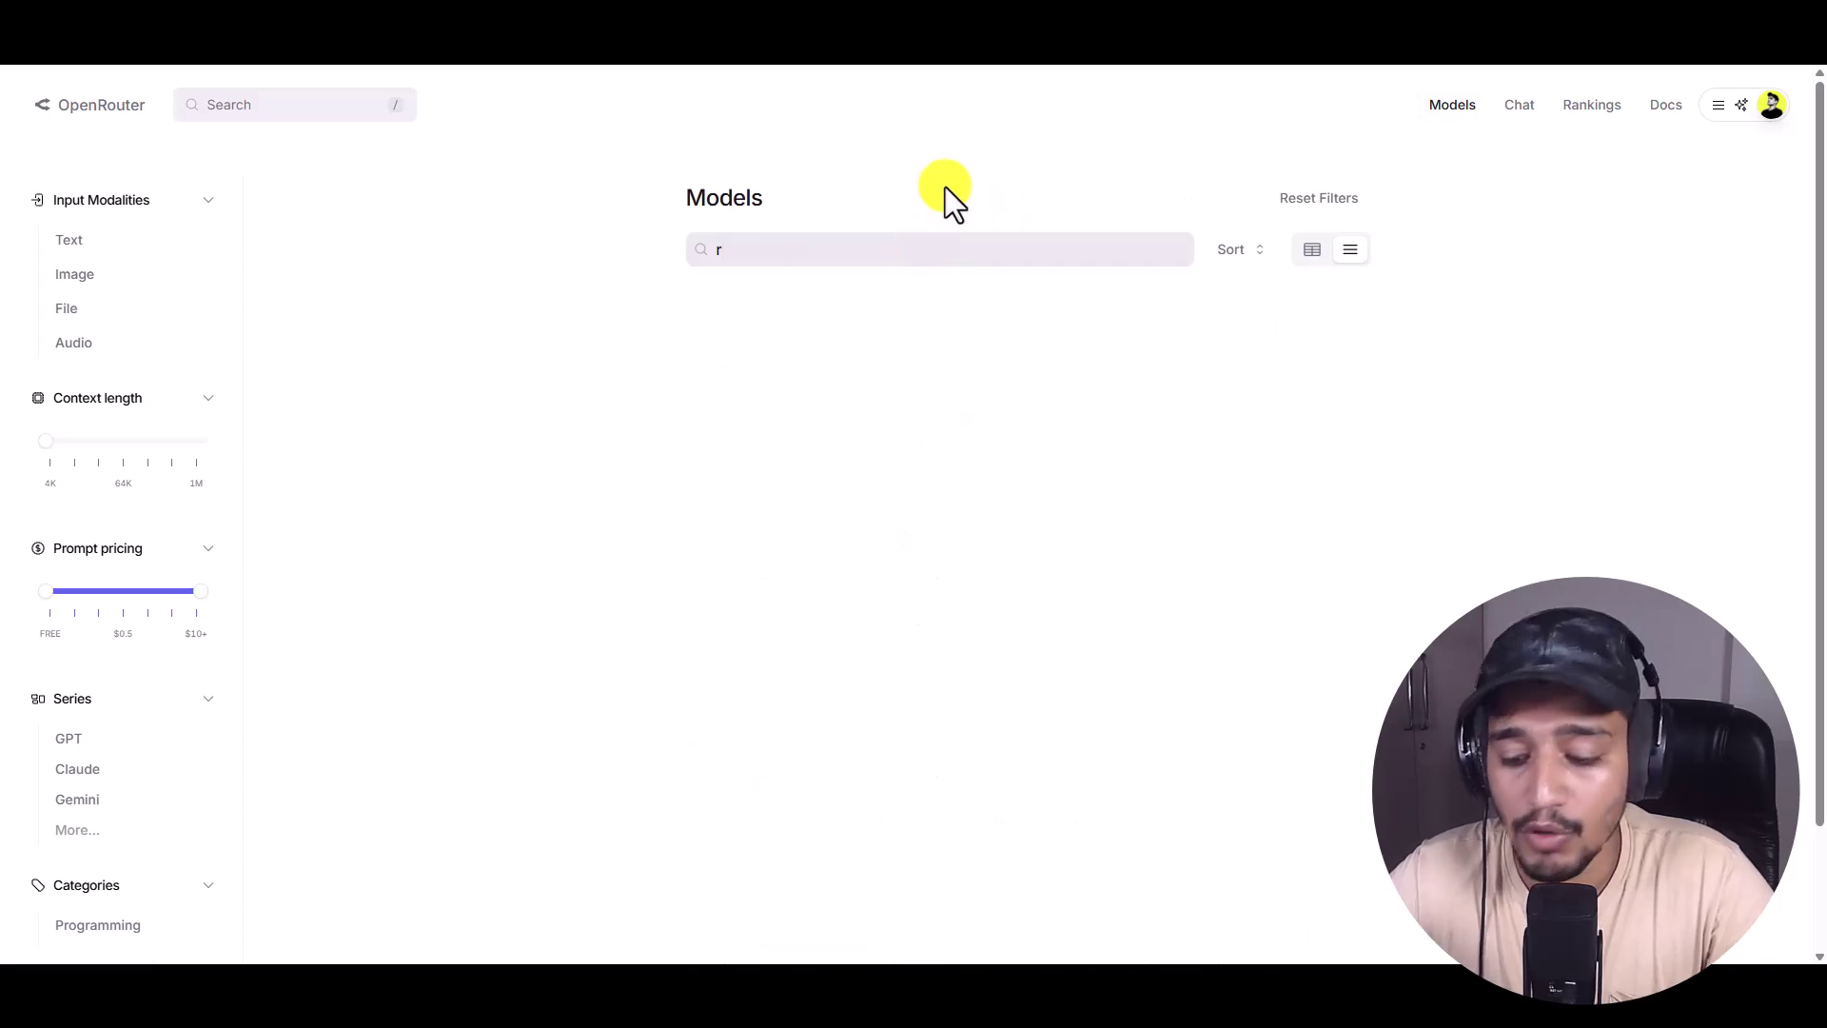
key("BackSpace")
type("free")
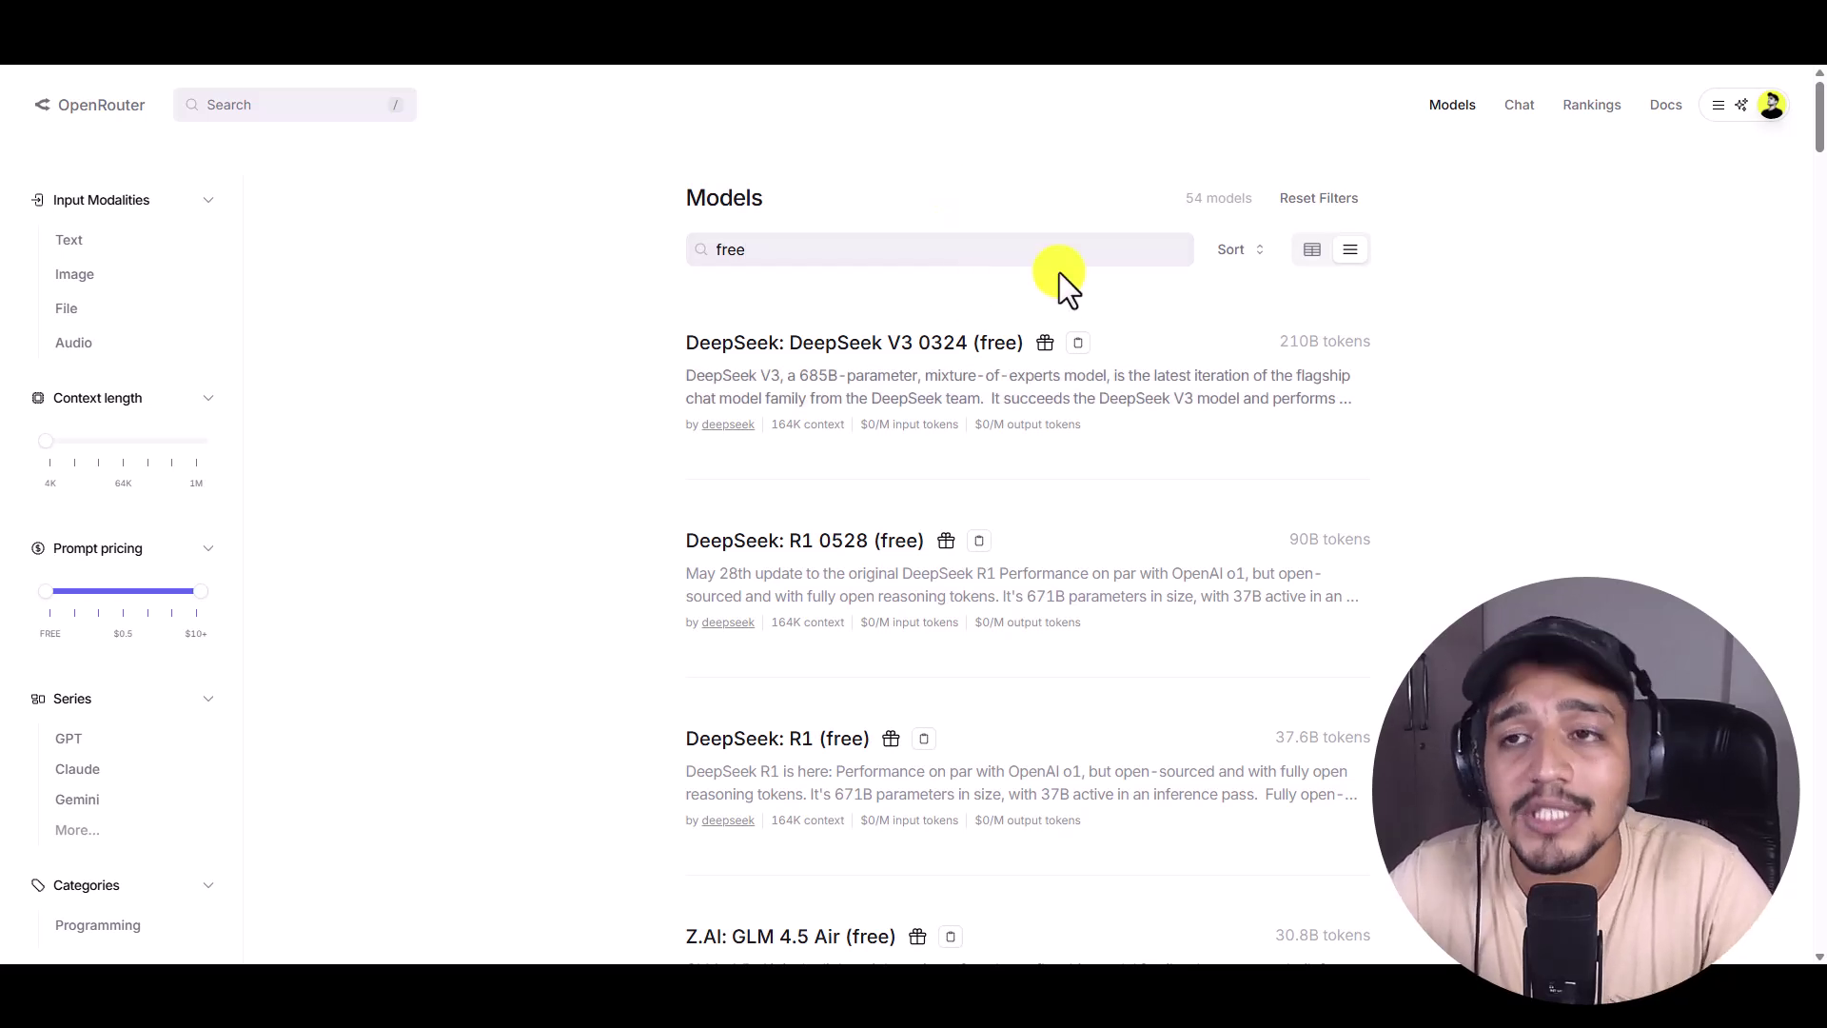
left_click(1771, 109)
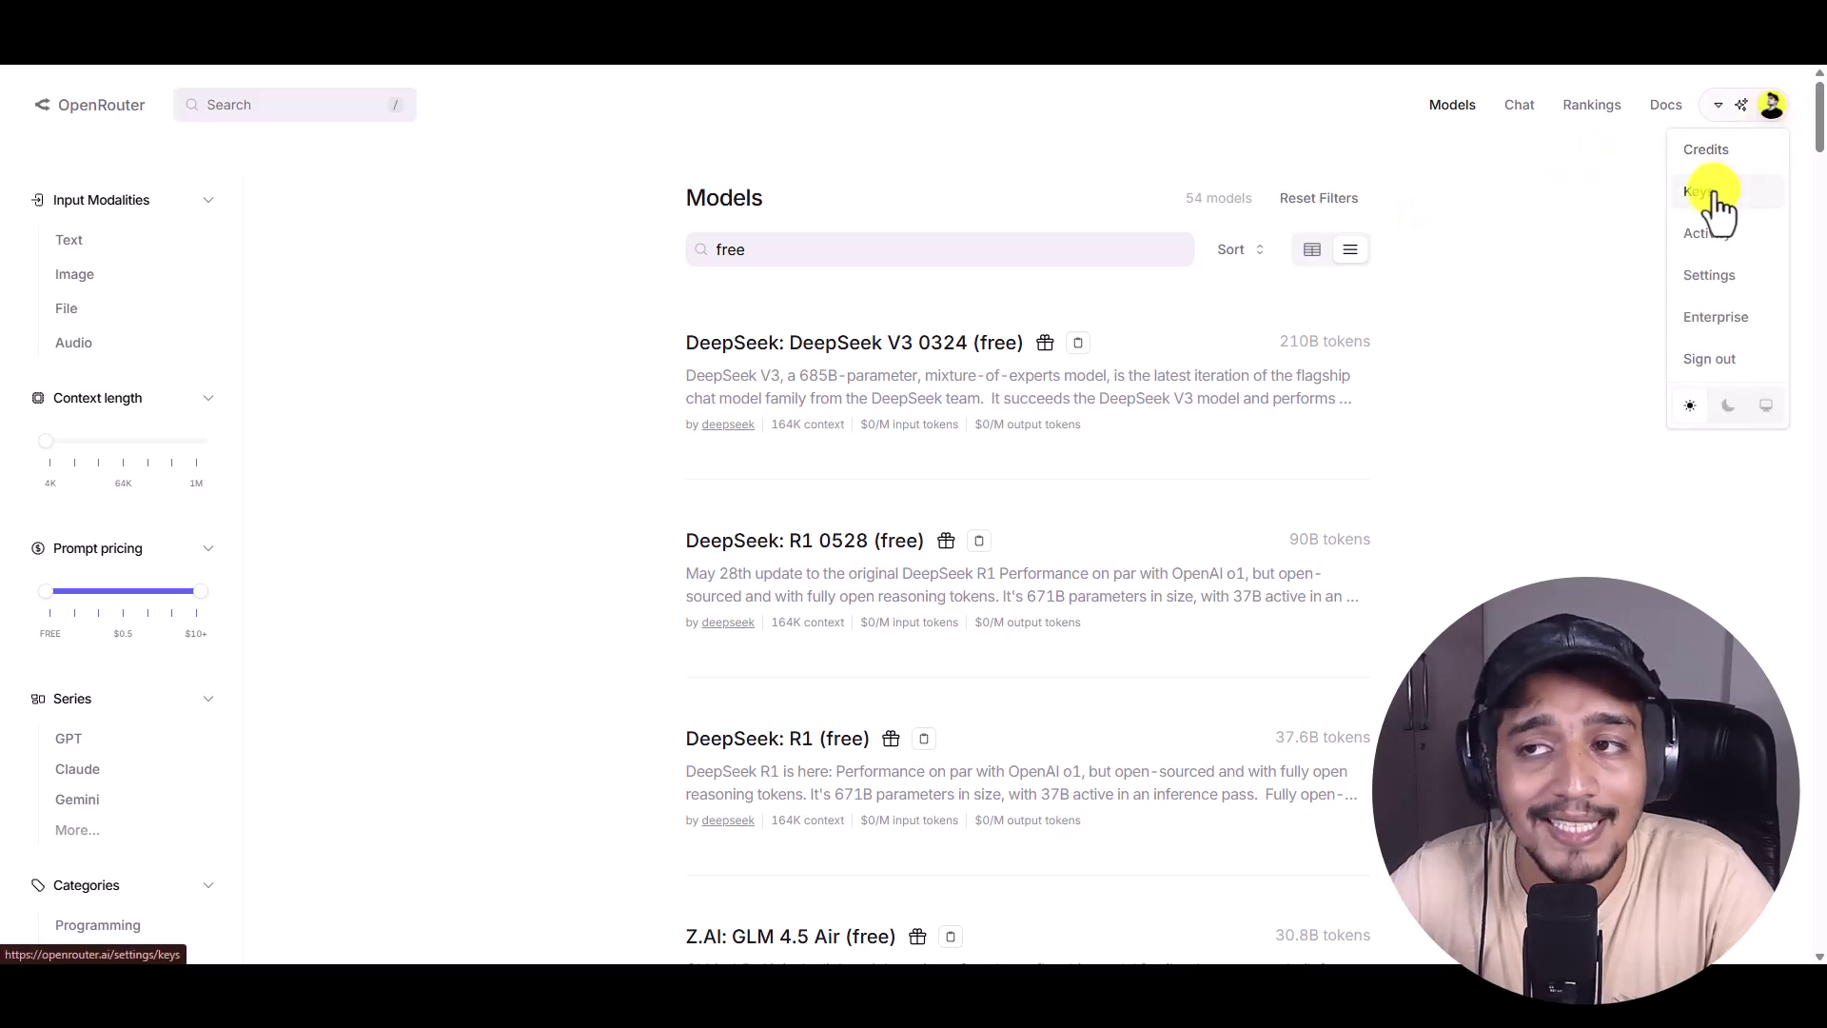
Review the Test and Chatbot API keys, cancel the new-key form, and return to Models
left_click(1703, 195)
left_click(1315, 236)
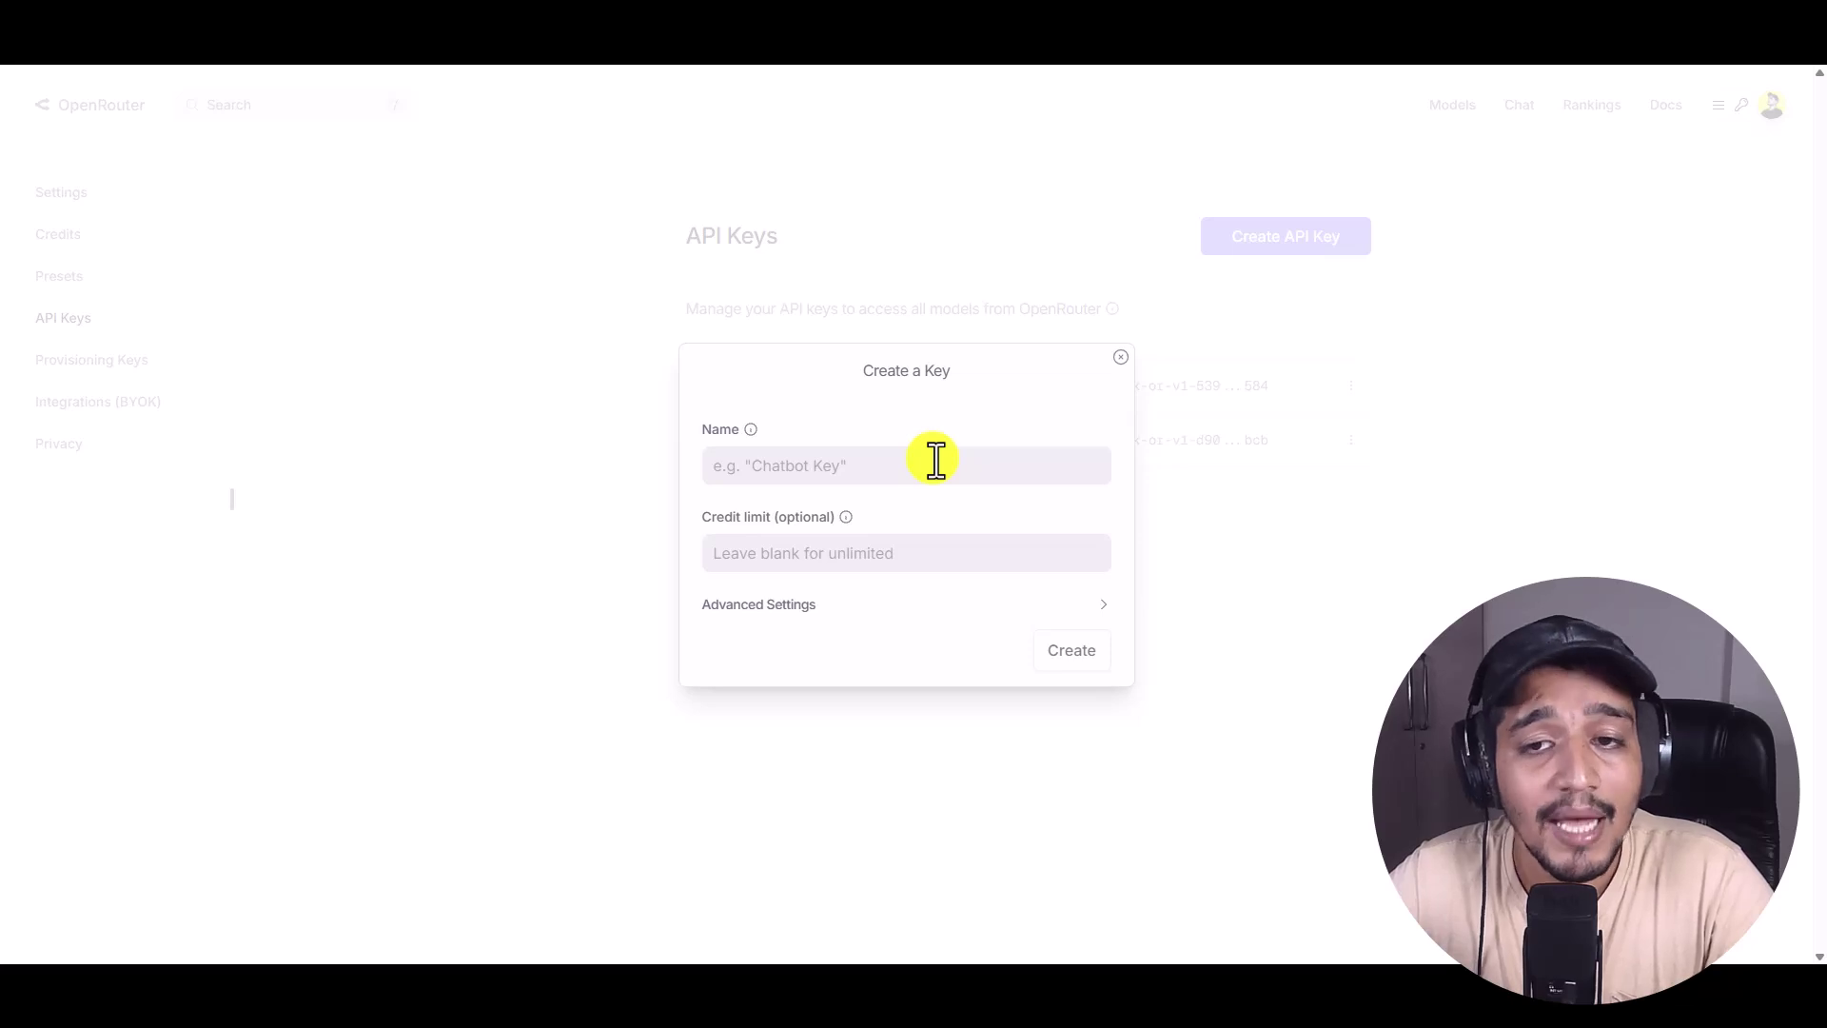
left_click(1121, 356)
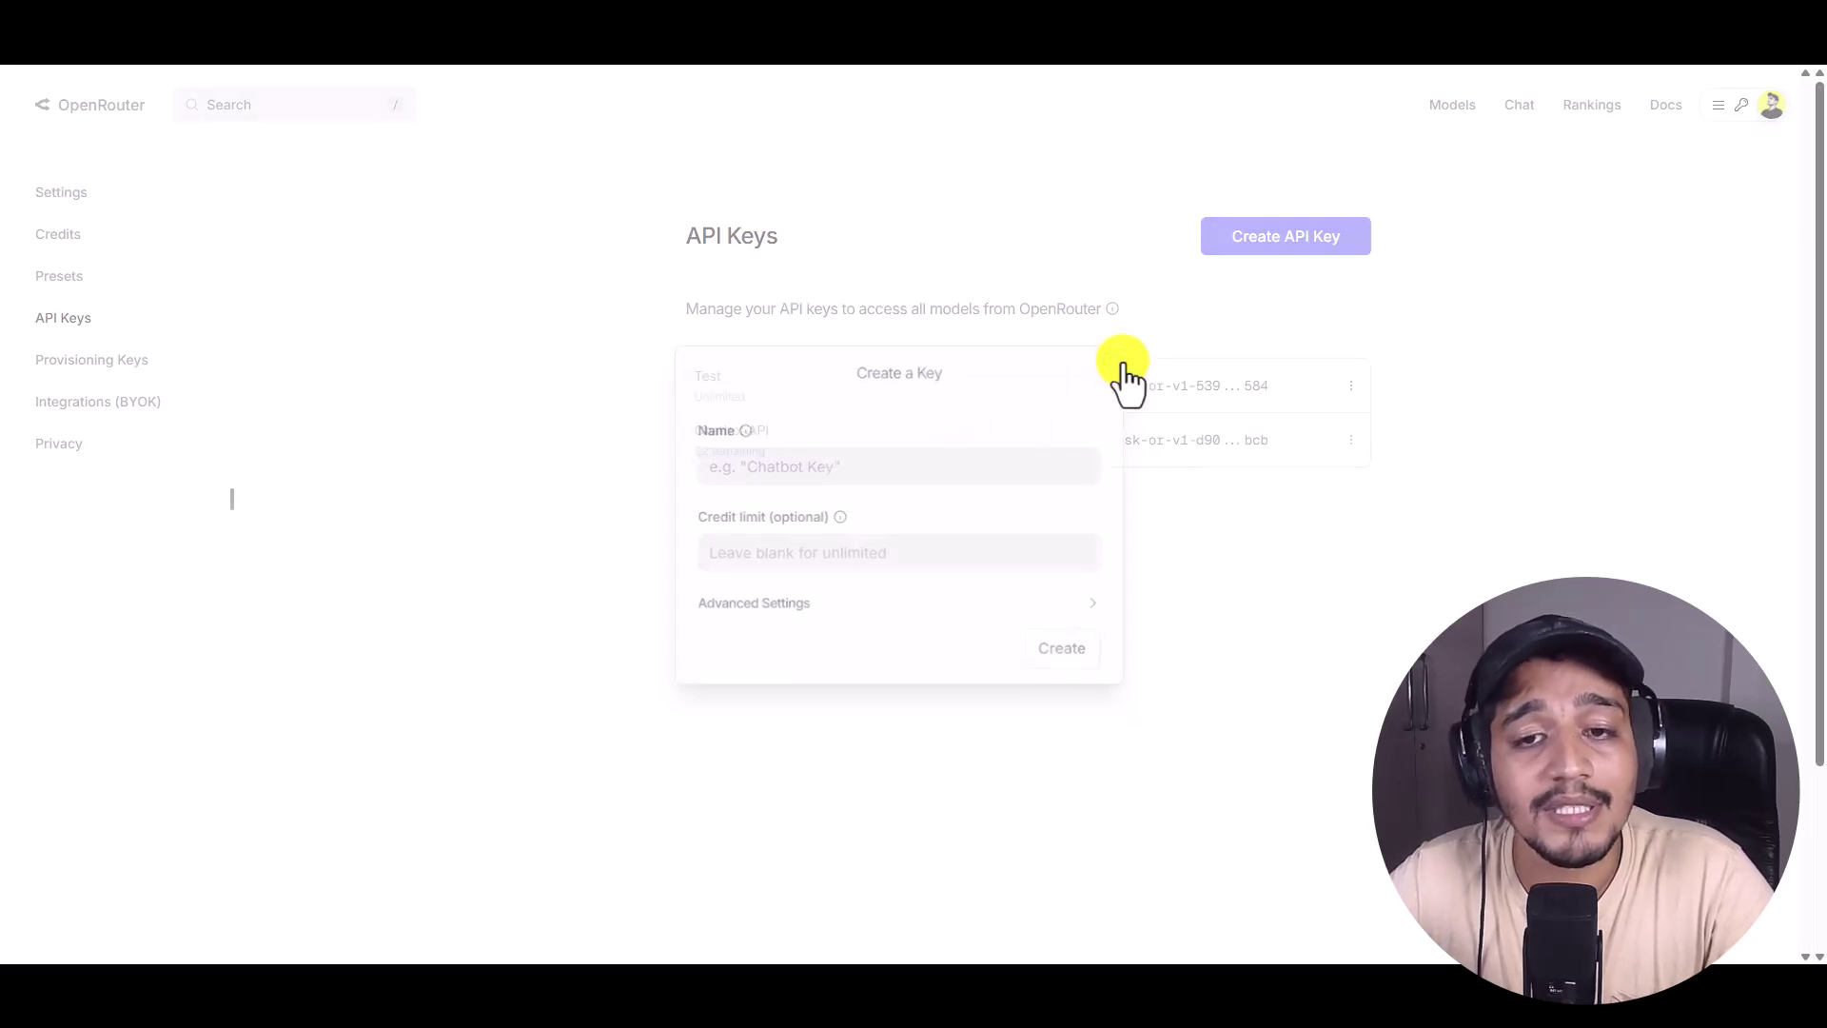
left_click(118, 107)
left_click(1450, 110)
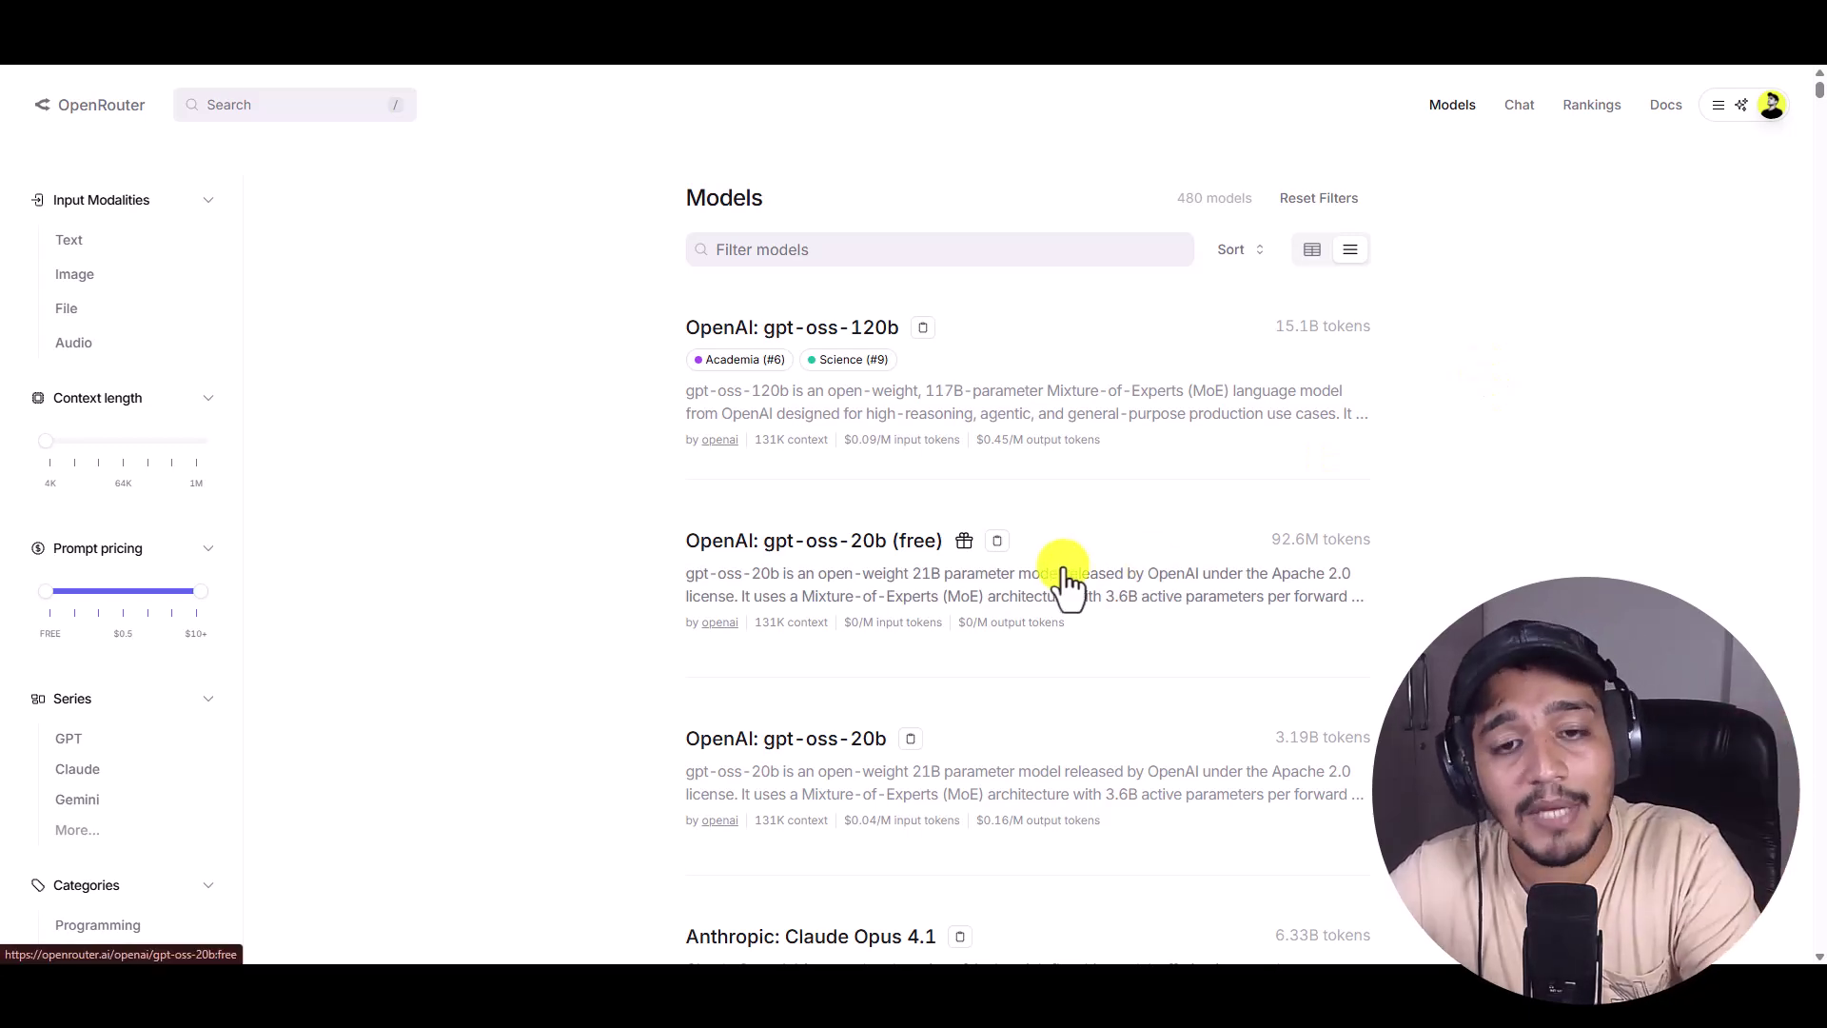
Scroll down and back up through the Models list
scroll(1061, 567, "down", 5)
scroll(1058, 557, "down", 5)
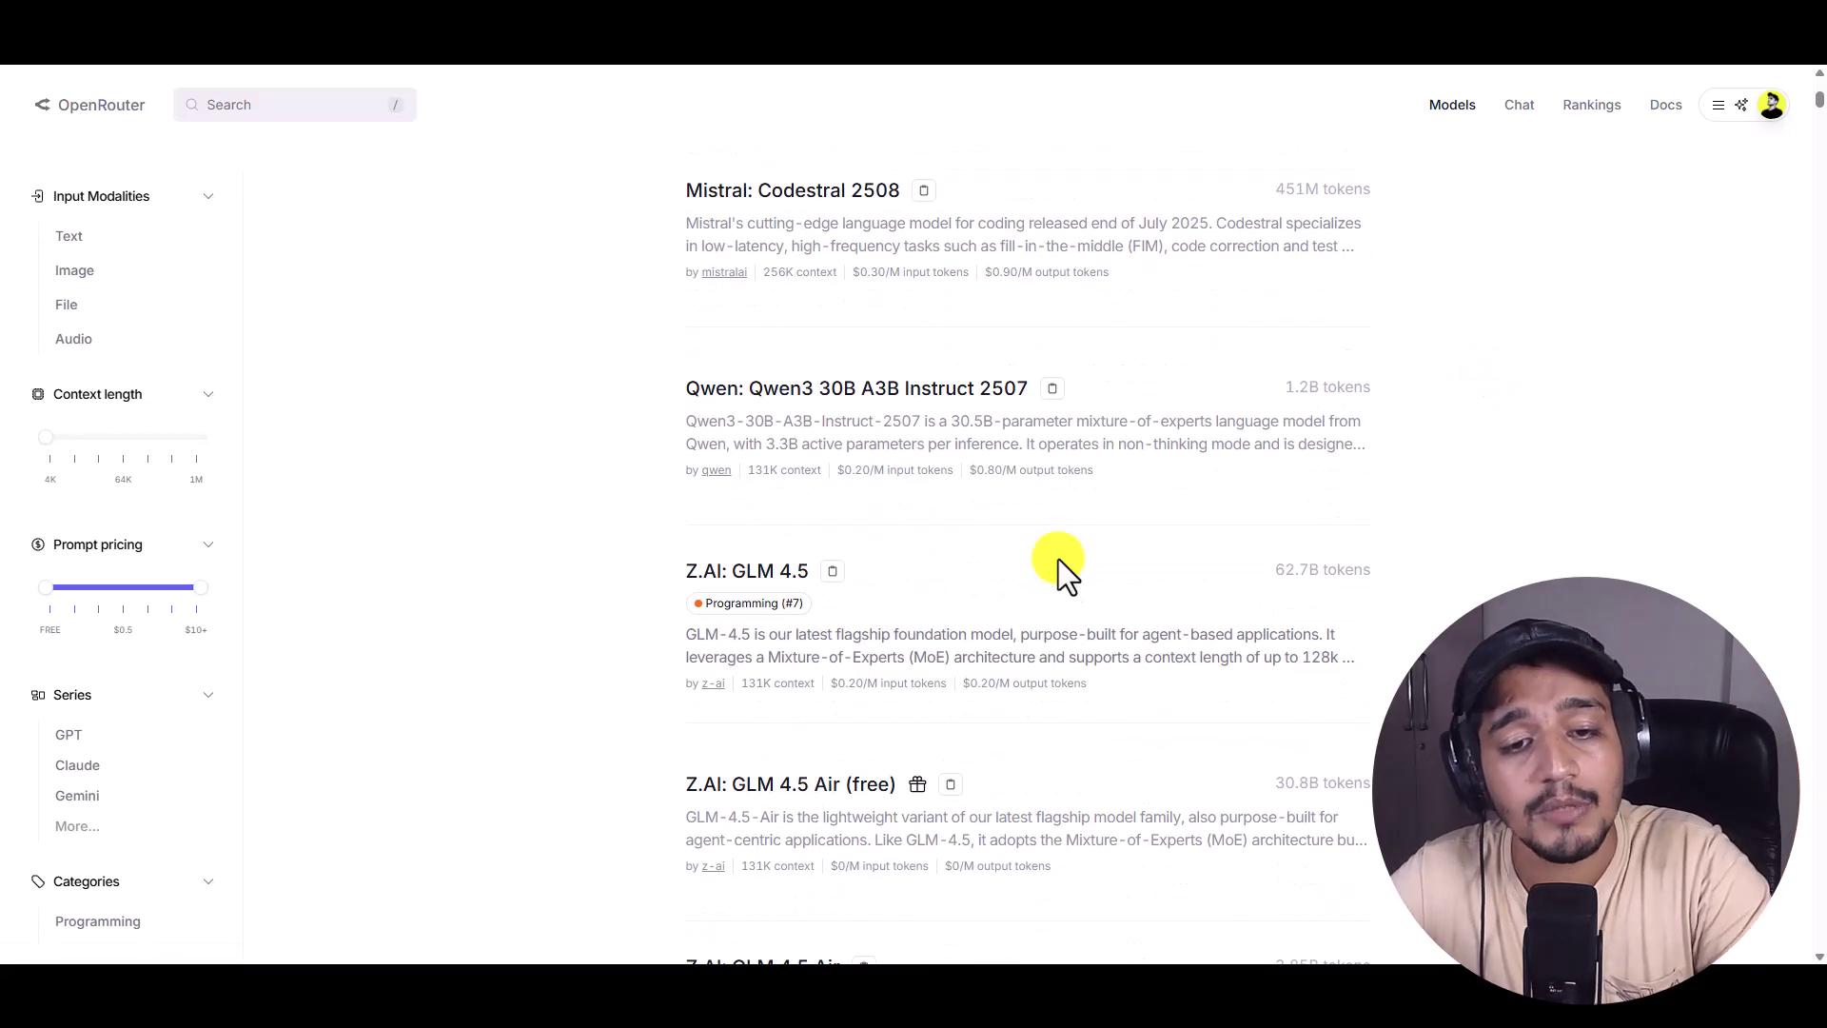
scroll(1058, 560, "up", 5)
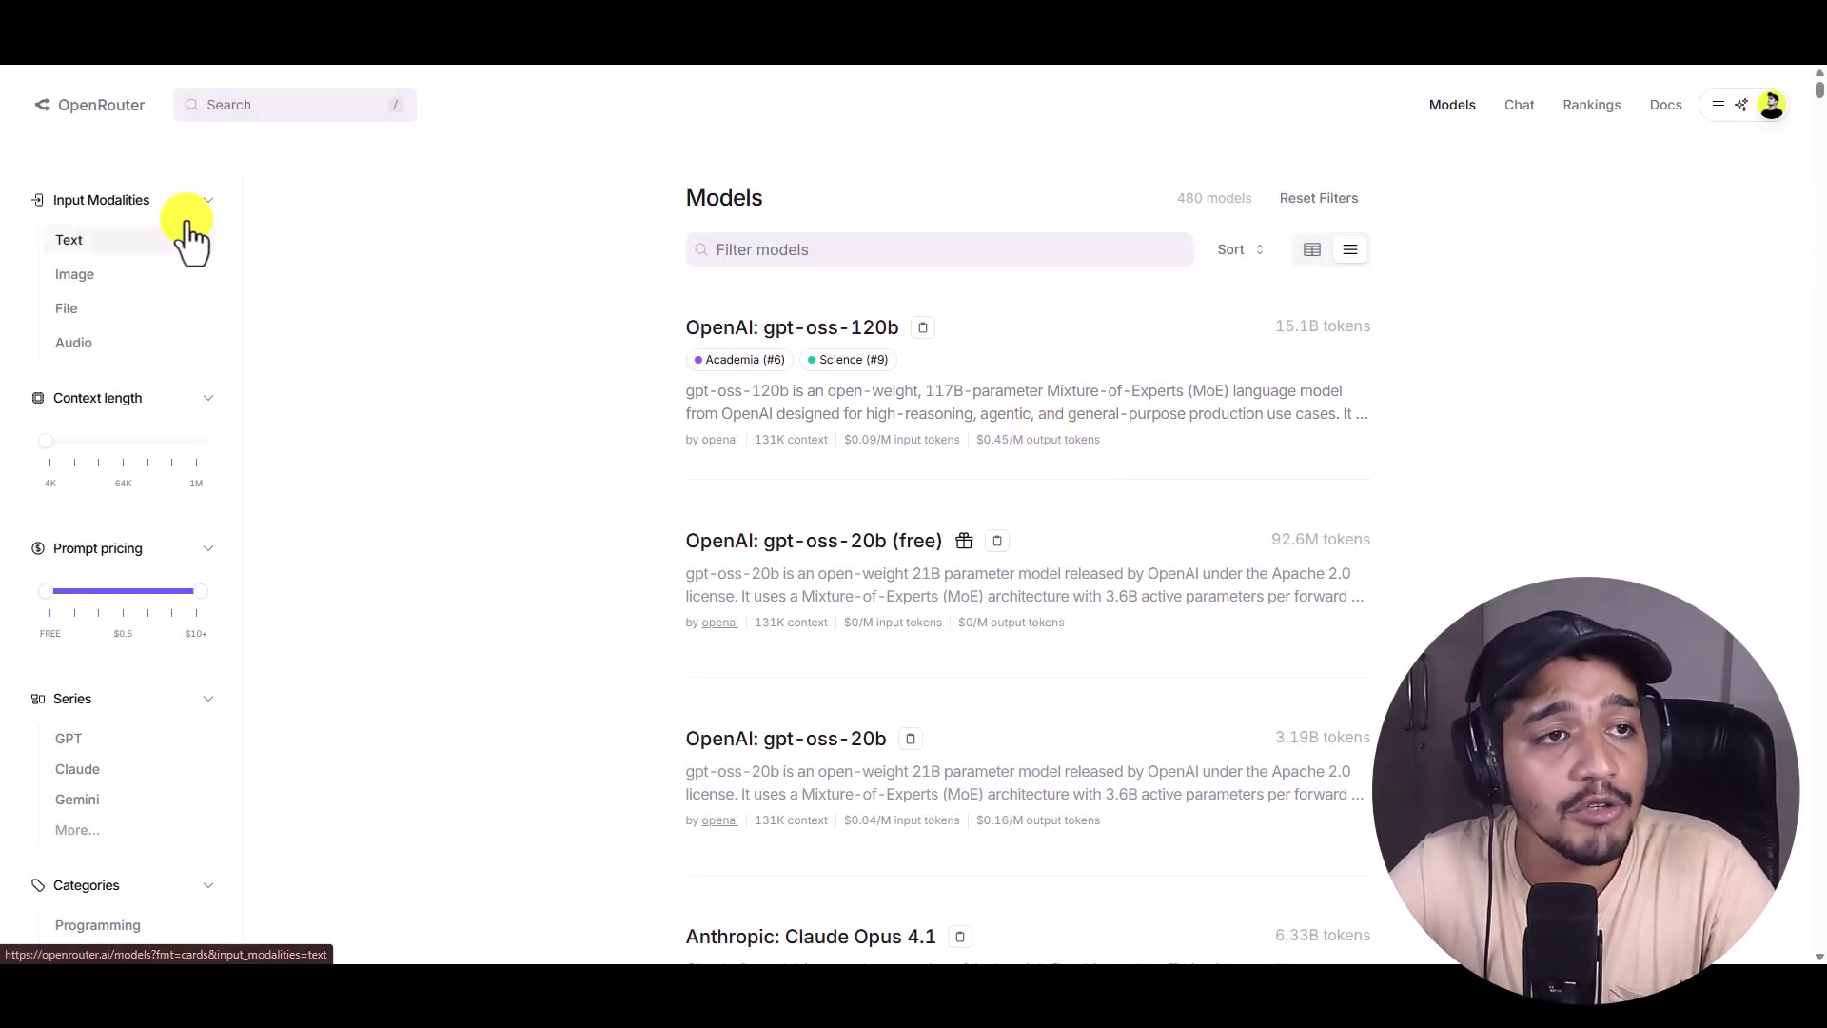
Visit the home, Models, Chat and Rankings pages in turn, then return home
left_click(115, 112)
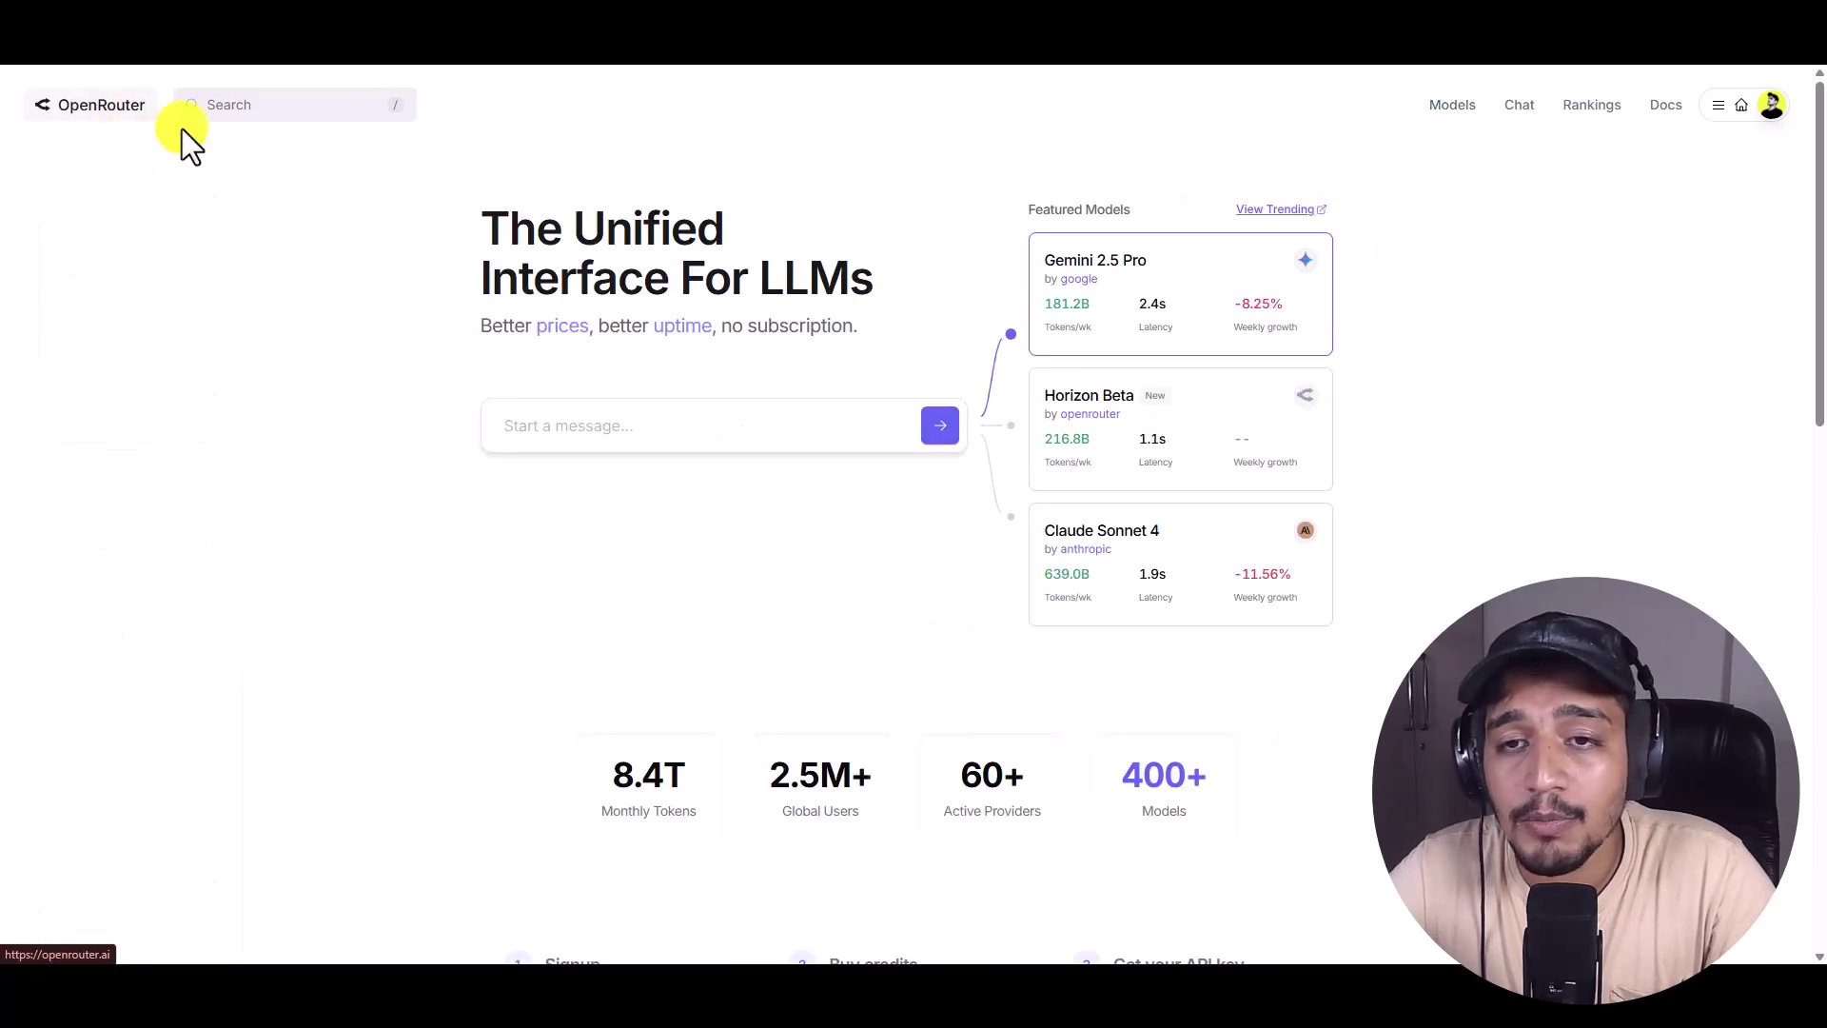
left_click(1452, 107)
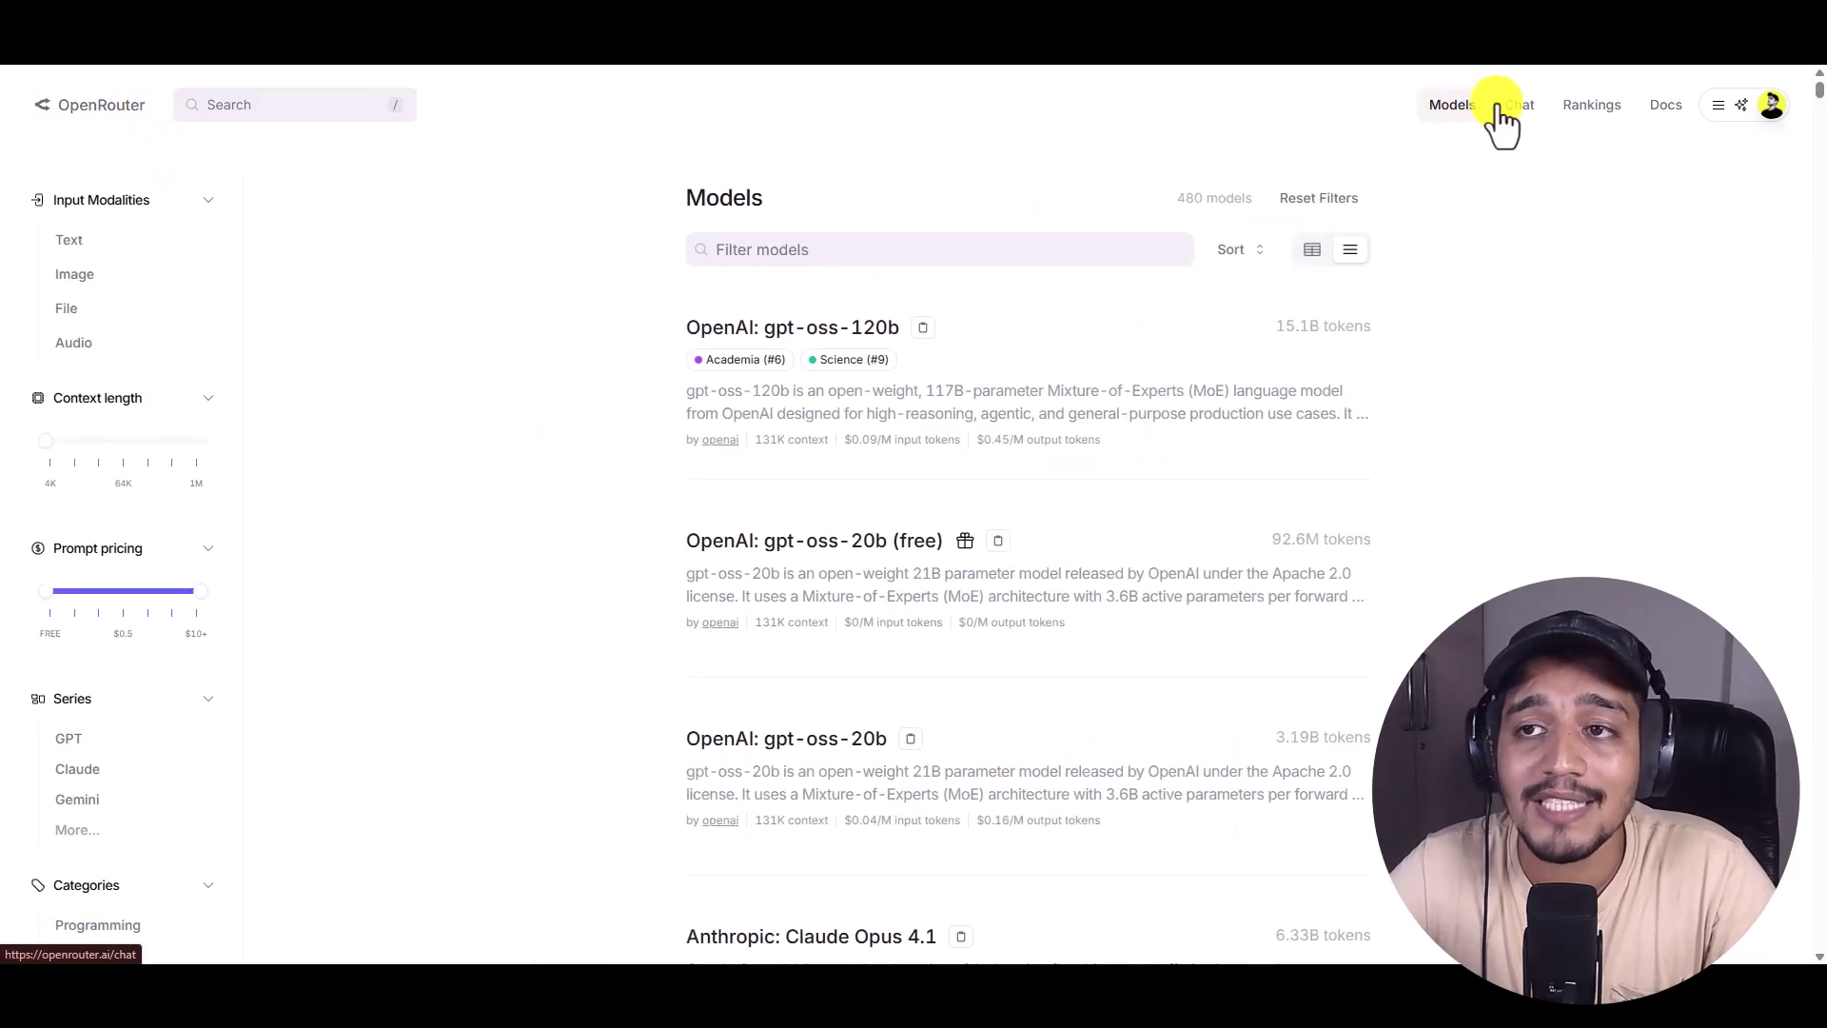
left_click(1530, 113)
left_click(1587, 99)
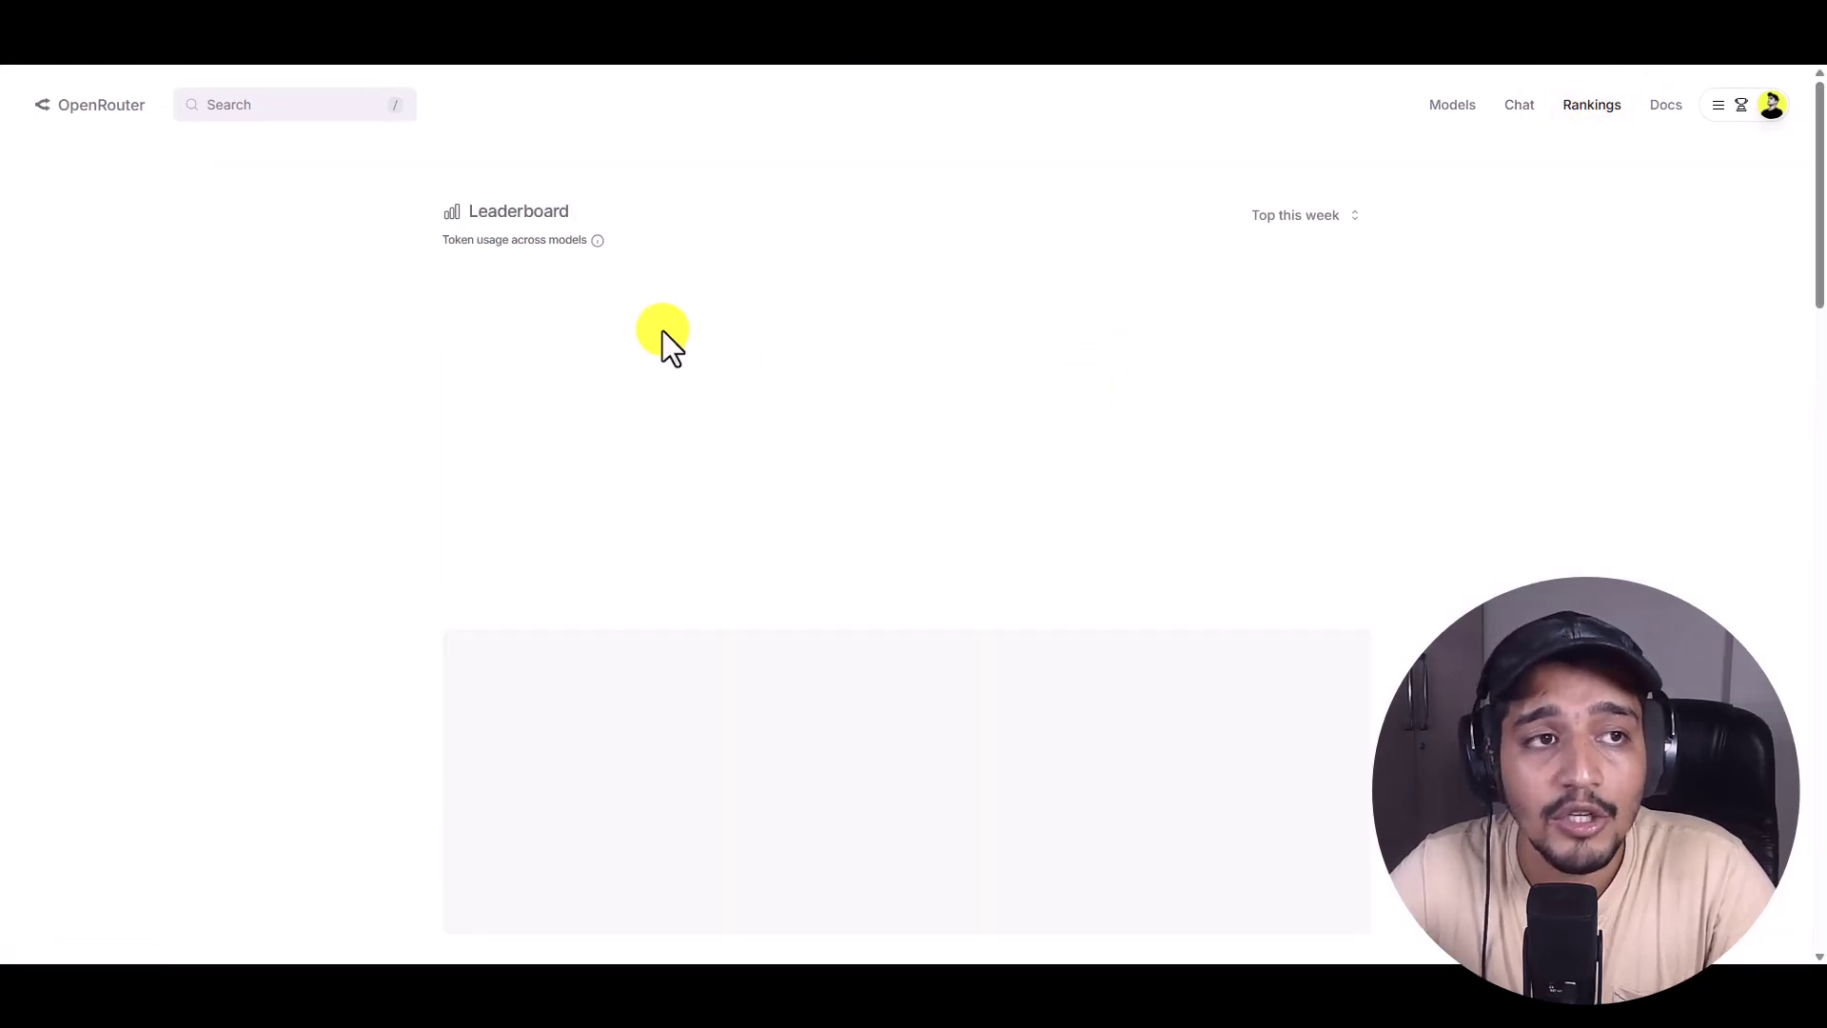
left_click(104, 108)
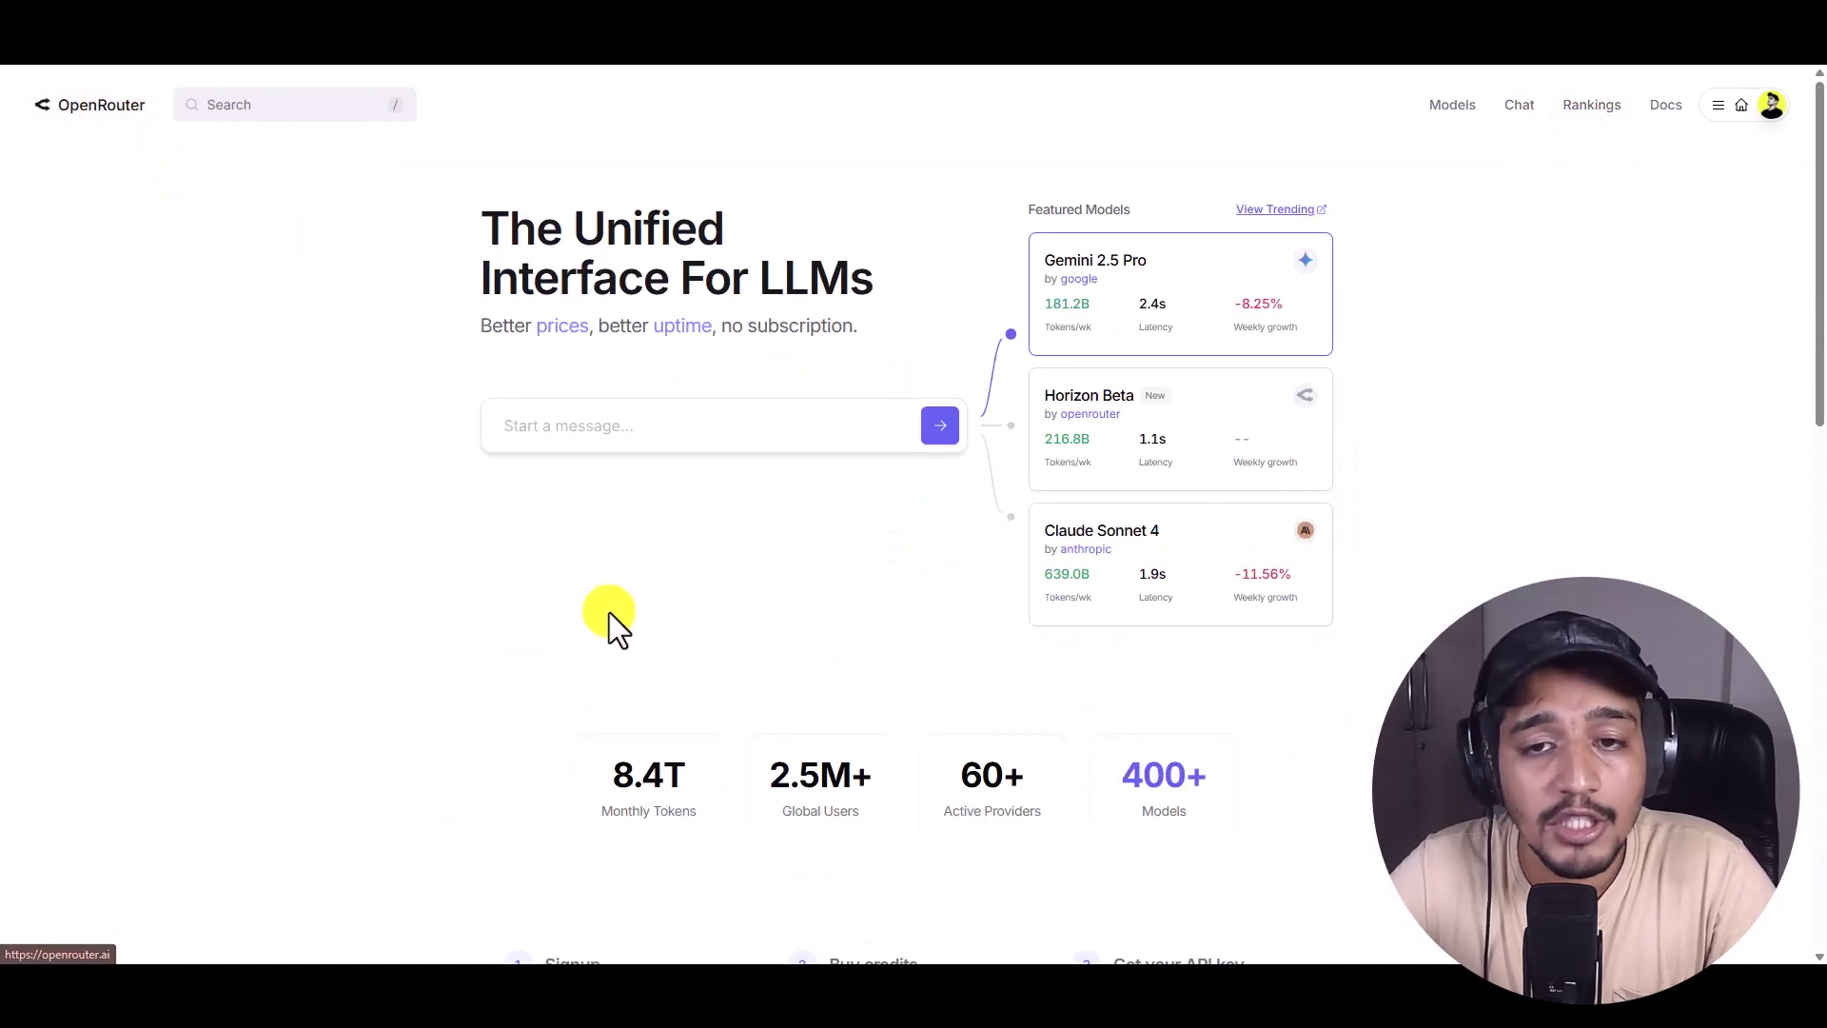